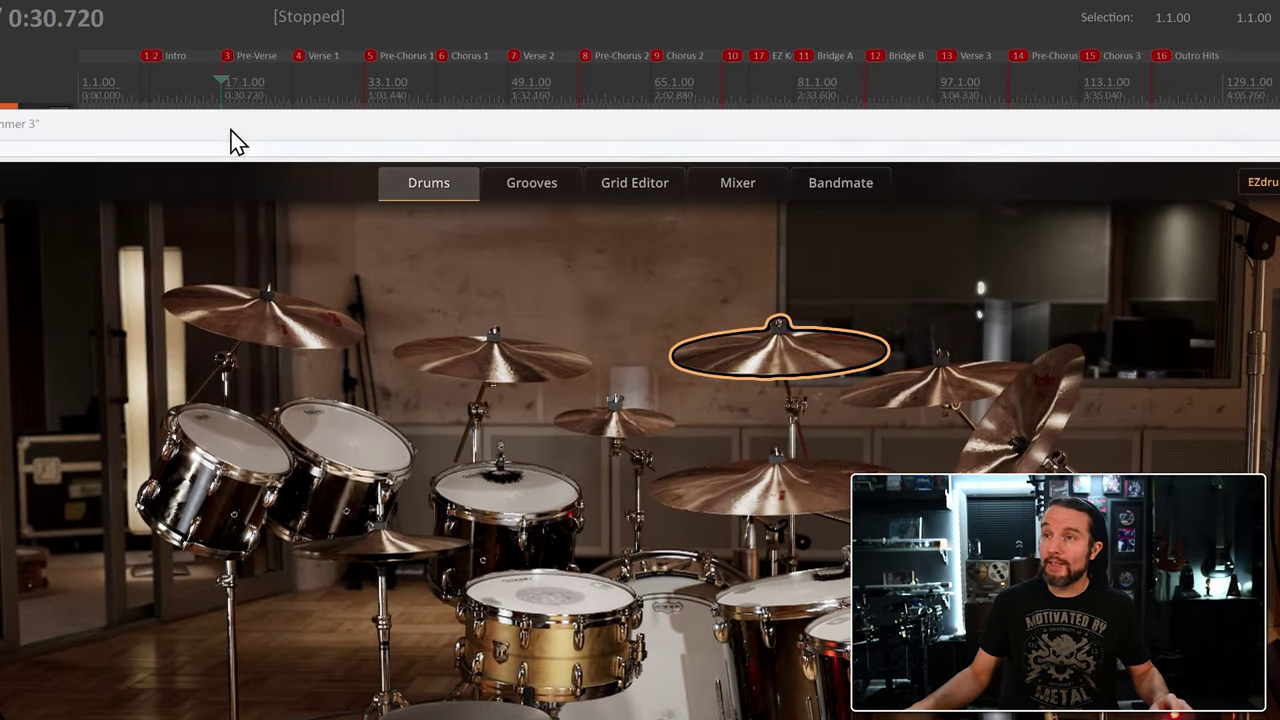
Select bars 17 to 25 on REAPER's timeline ruler as the time selection
left_click_drag(226, 90, 293, 92)
Open EZdrummer 3's Grooves browser, then bring up REAPER's Jump to position dialog
left_click(546, 184)
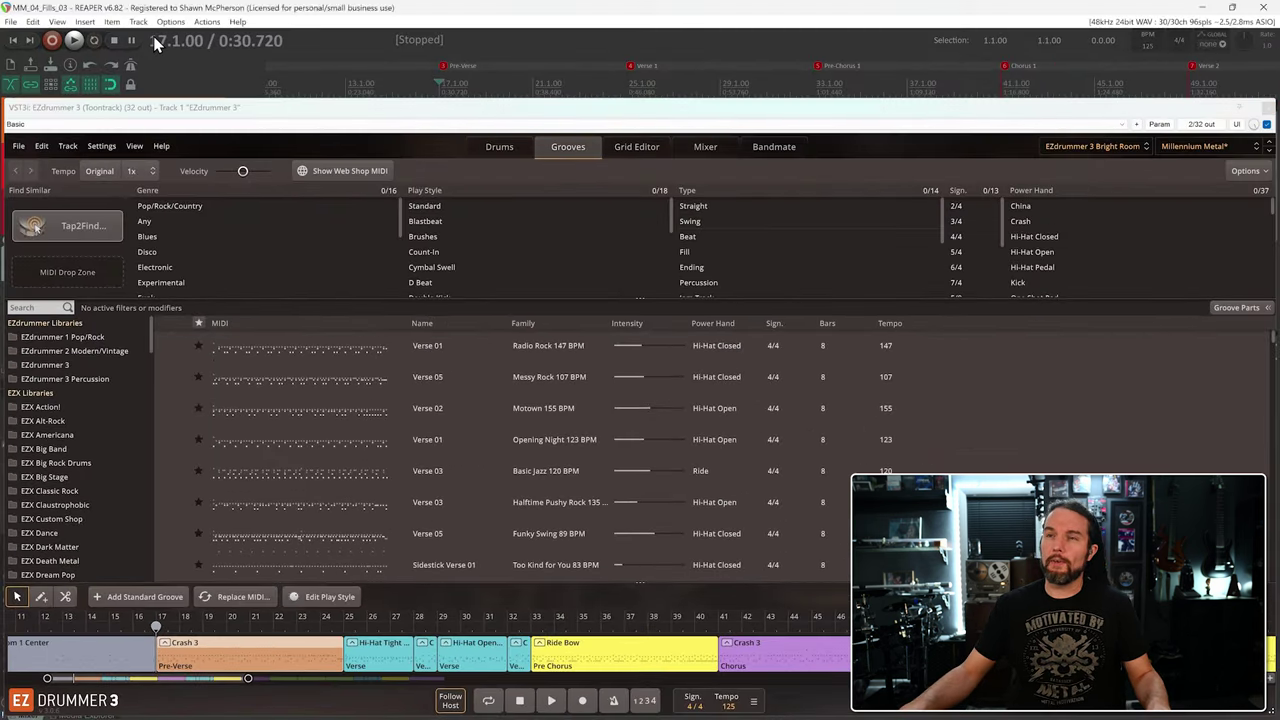
left_click(153, 36)
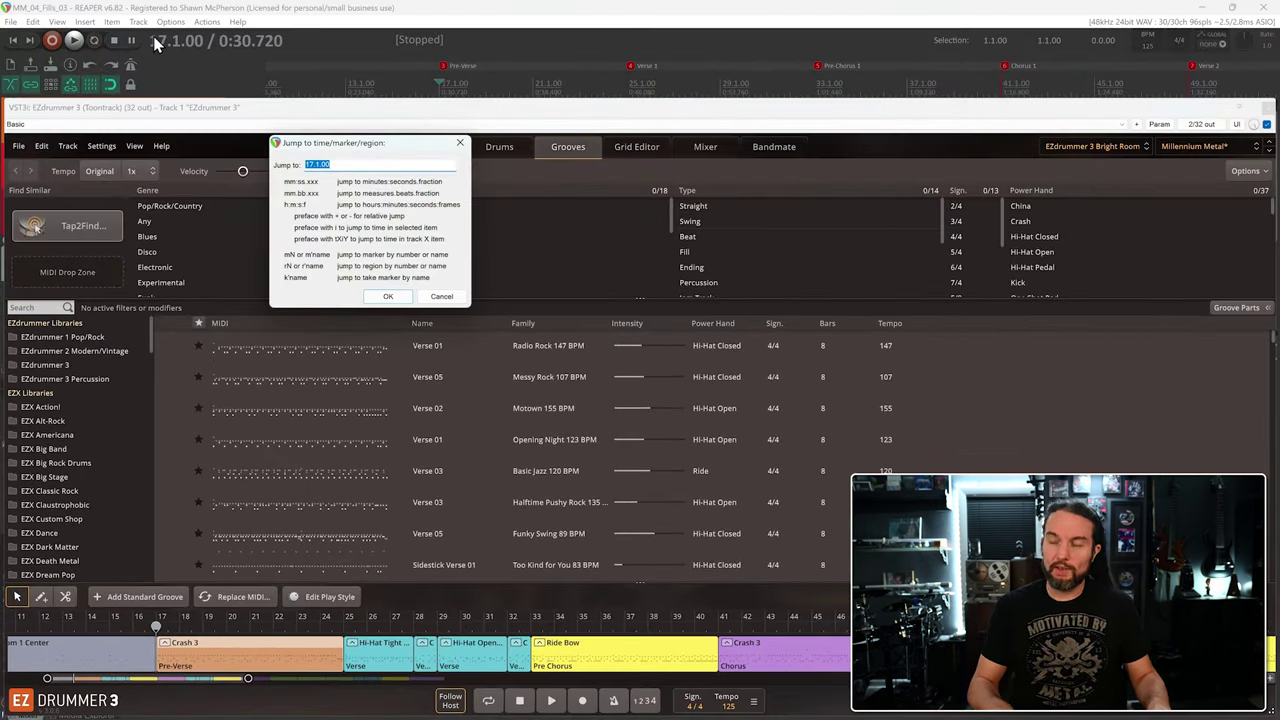
Jump the playhead to bar 23 and start playback from there
type("23")
key("Return")
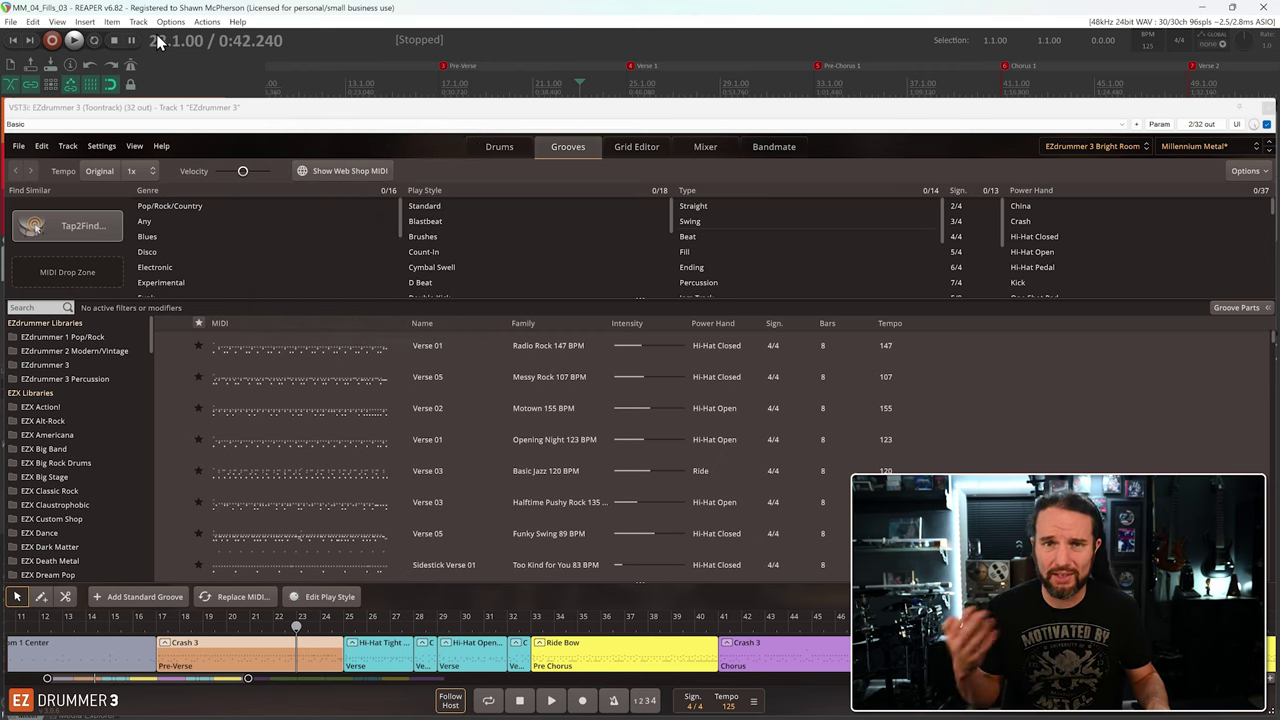
key("space")
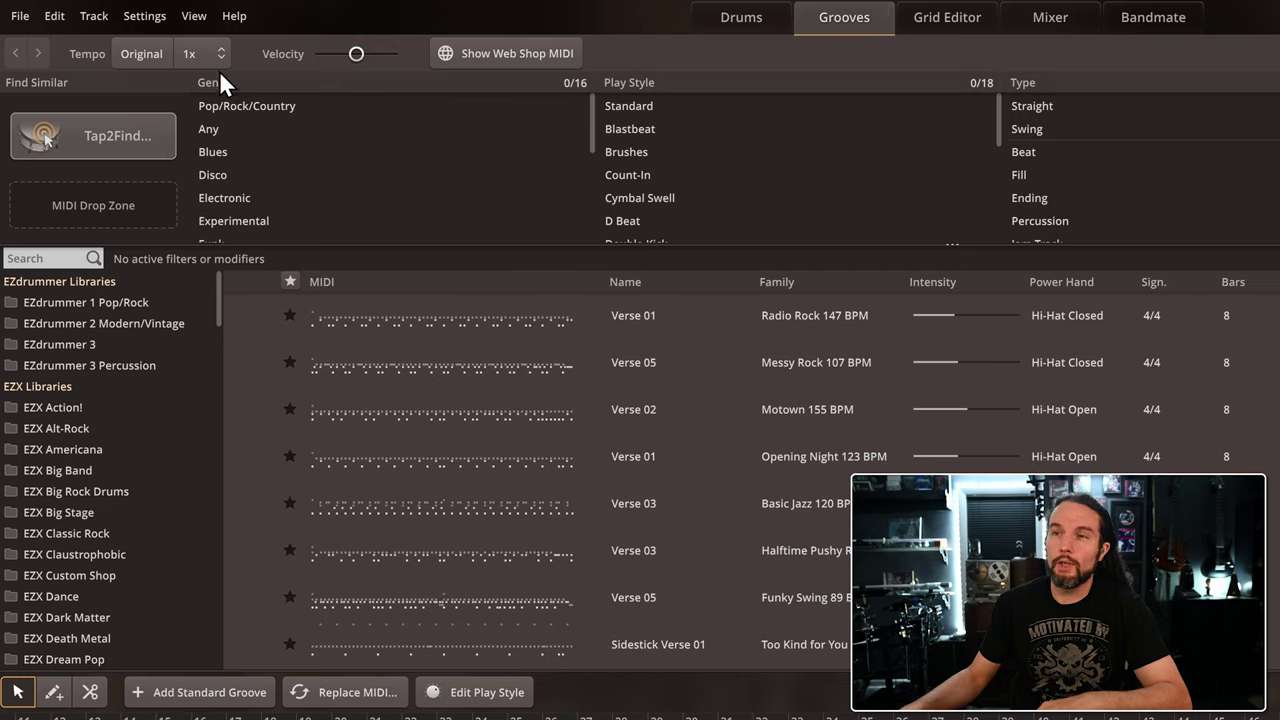
Filter the EZdrummer 3 groove list to Fill type grooves in 4/4 time
left_click_drag(592, 122, 589, 195)
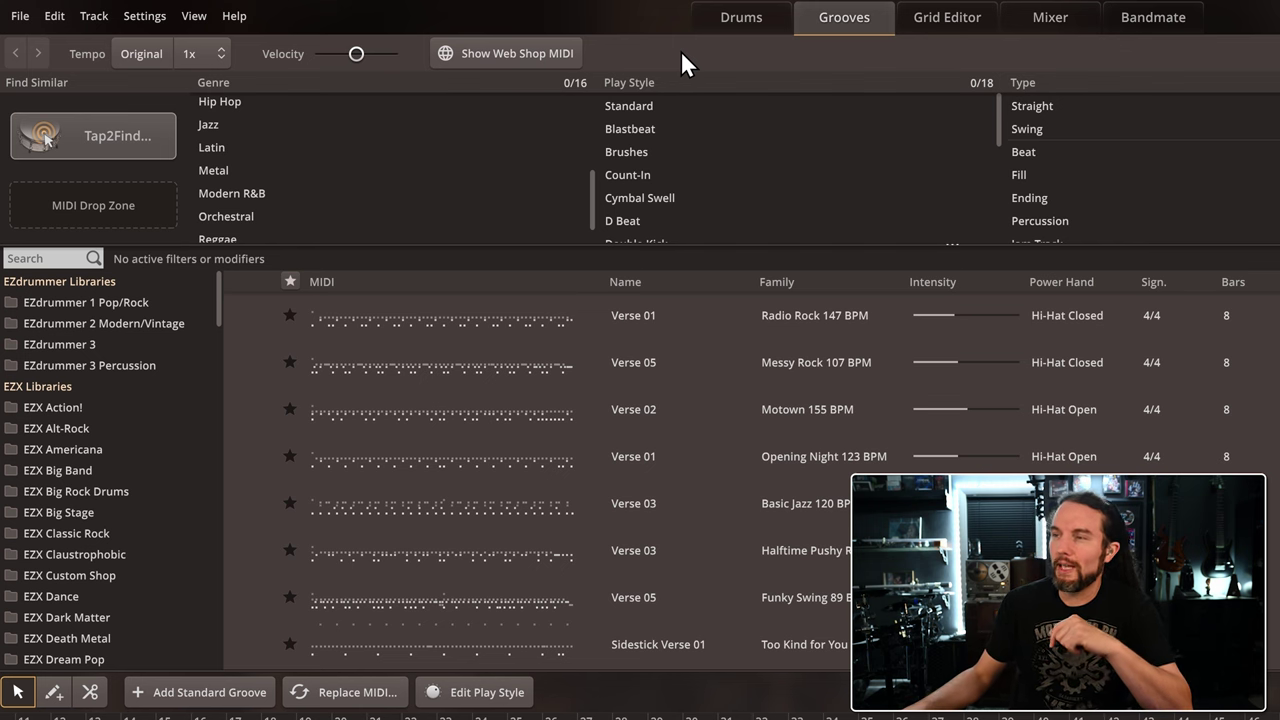
left_click(1037, 175)
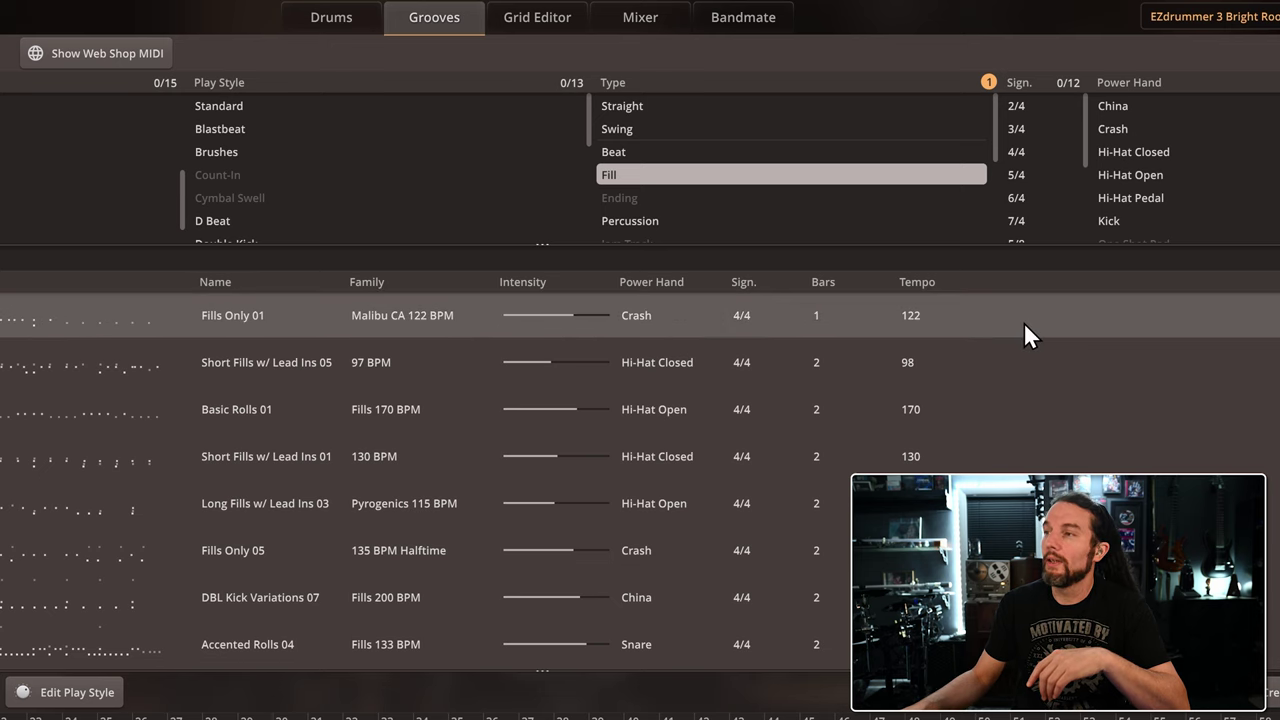
left_click(1030, 150)
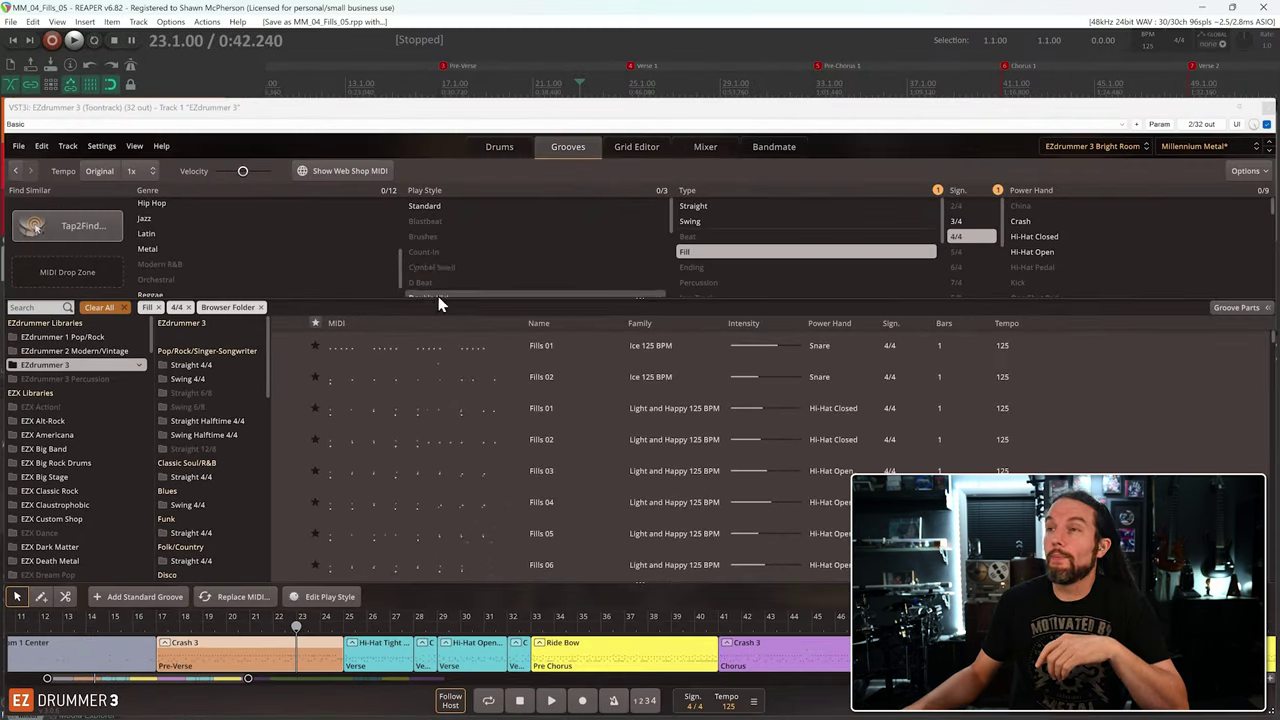
Select bars 23–25, play the song, and audition the Fills 03 groove
left_click_drag(638, 88, 579, 88)
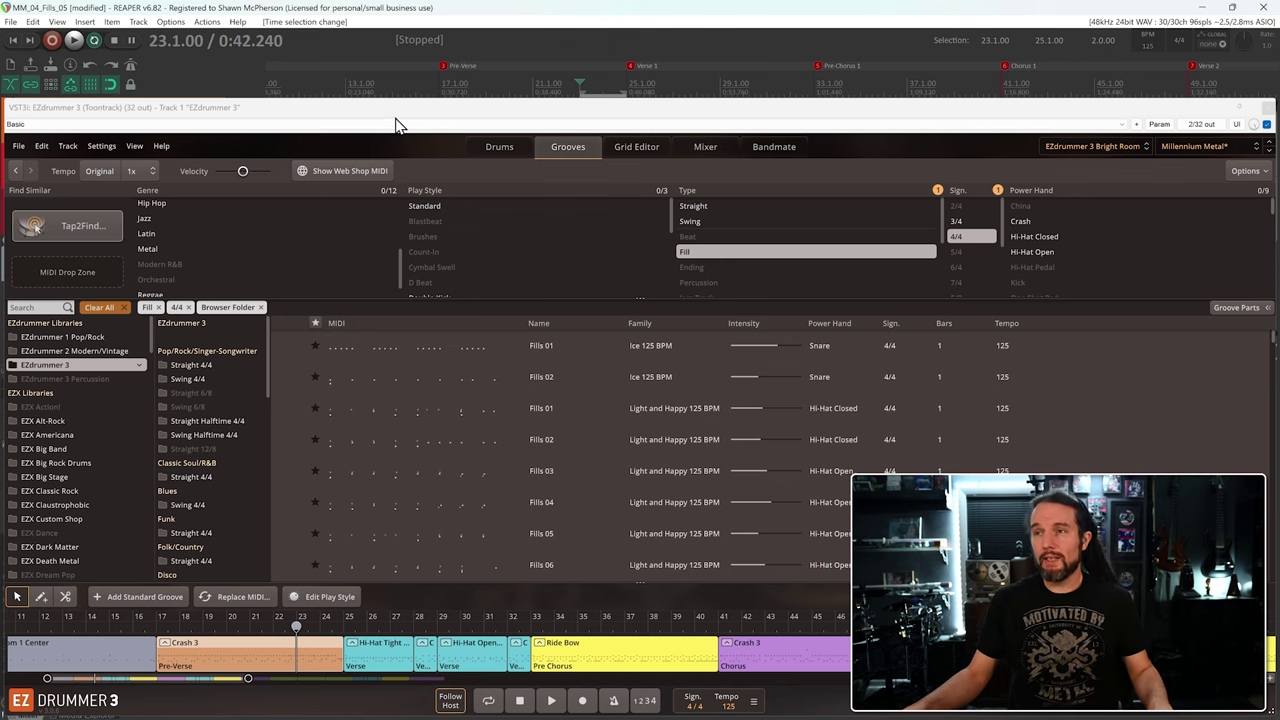
key("space")
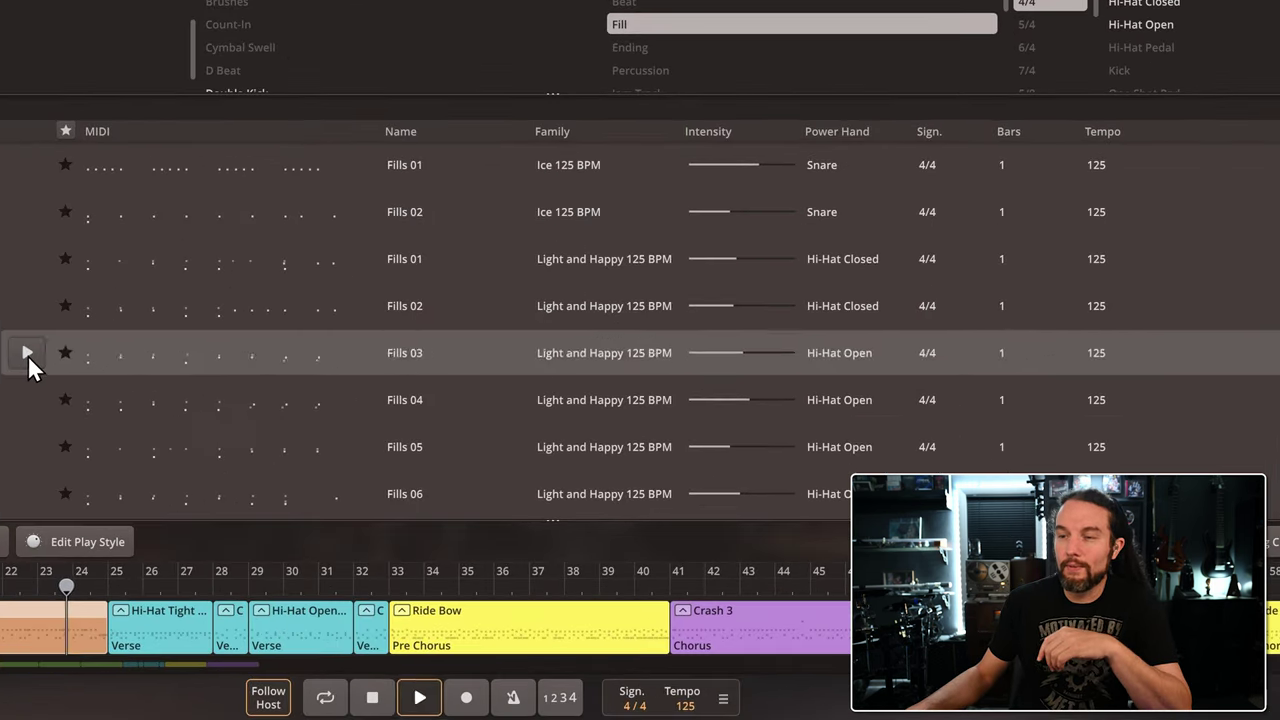
left_click(28, 355)
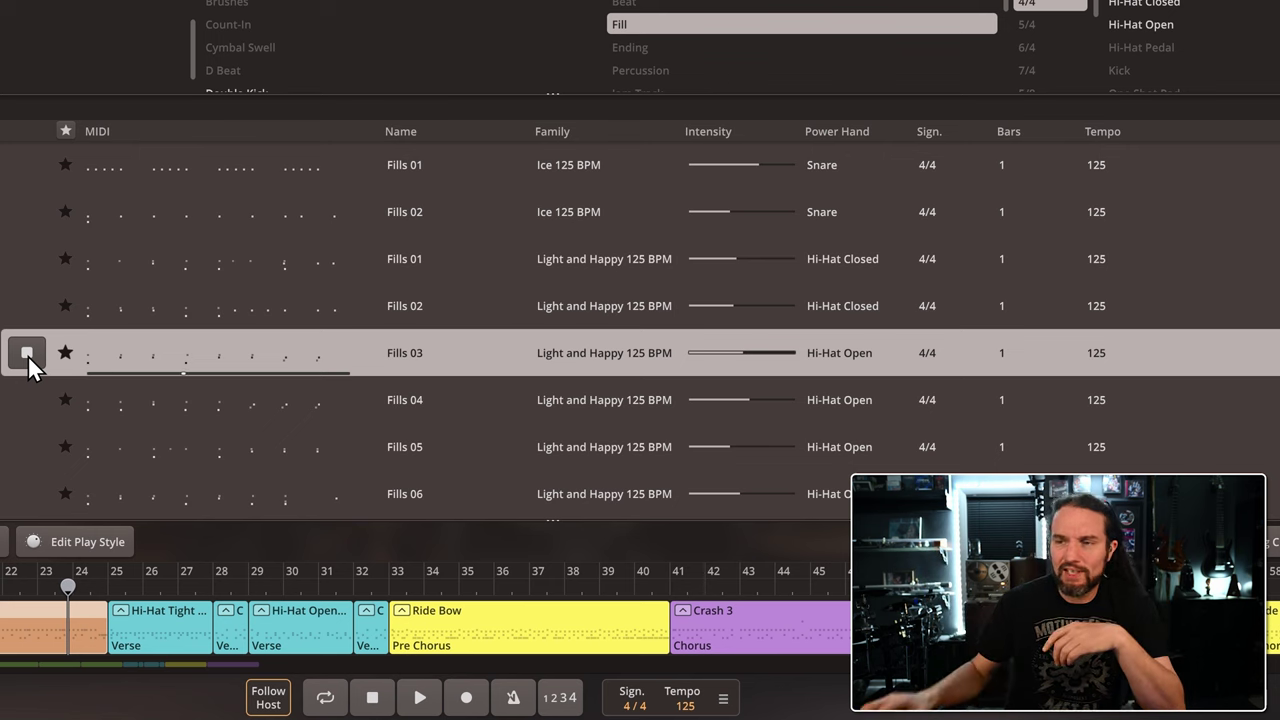
Audition Fills 05, scroll further down the groove list, then stop the preview
left_click(203, 447)
scroll(268, 352, "down", 3)
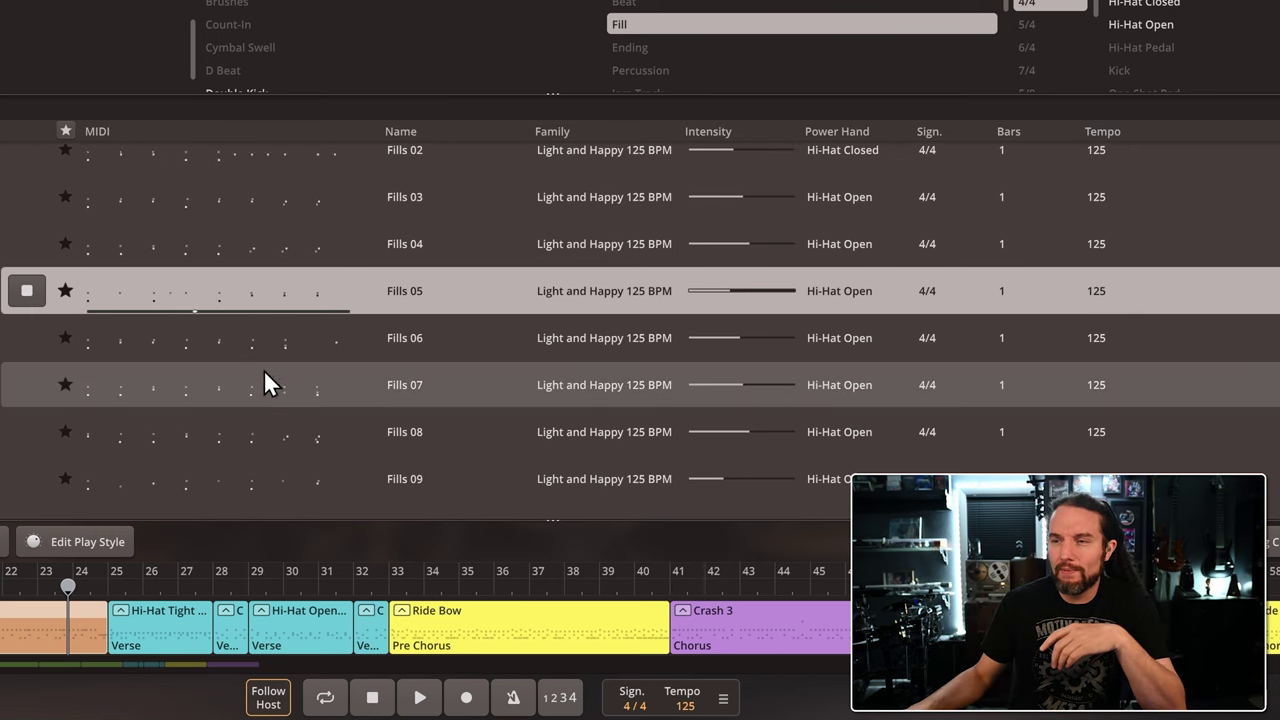
scroll(263, 369, "down", 2)
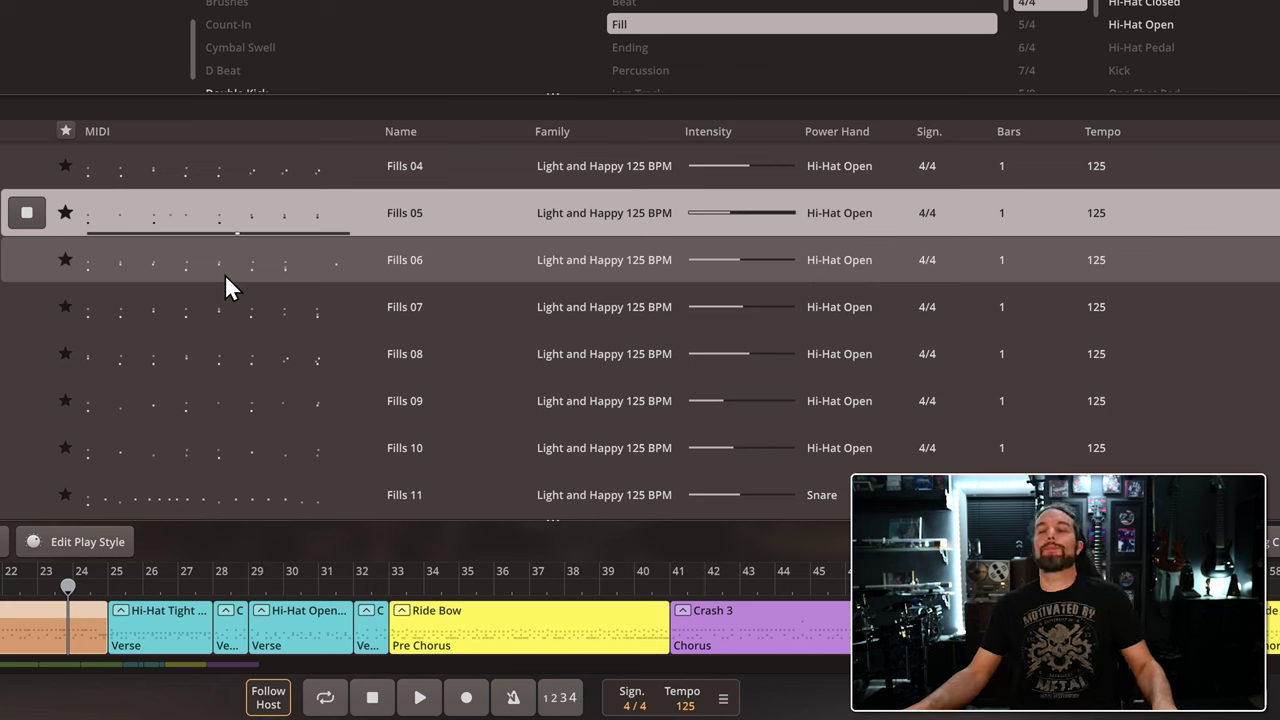
key("space")
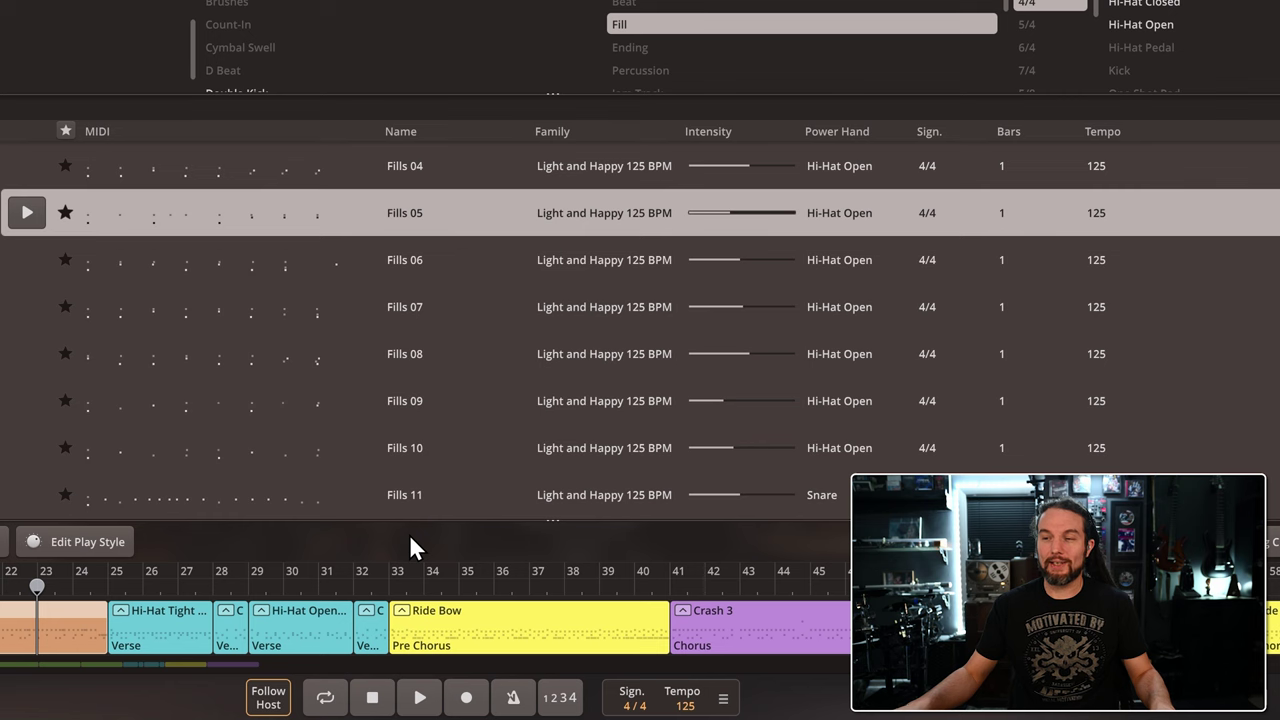
Alternate between Fills 05 on its own and the song playback to compare them
key("space")
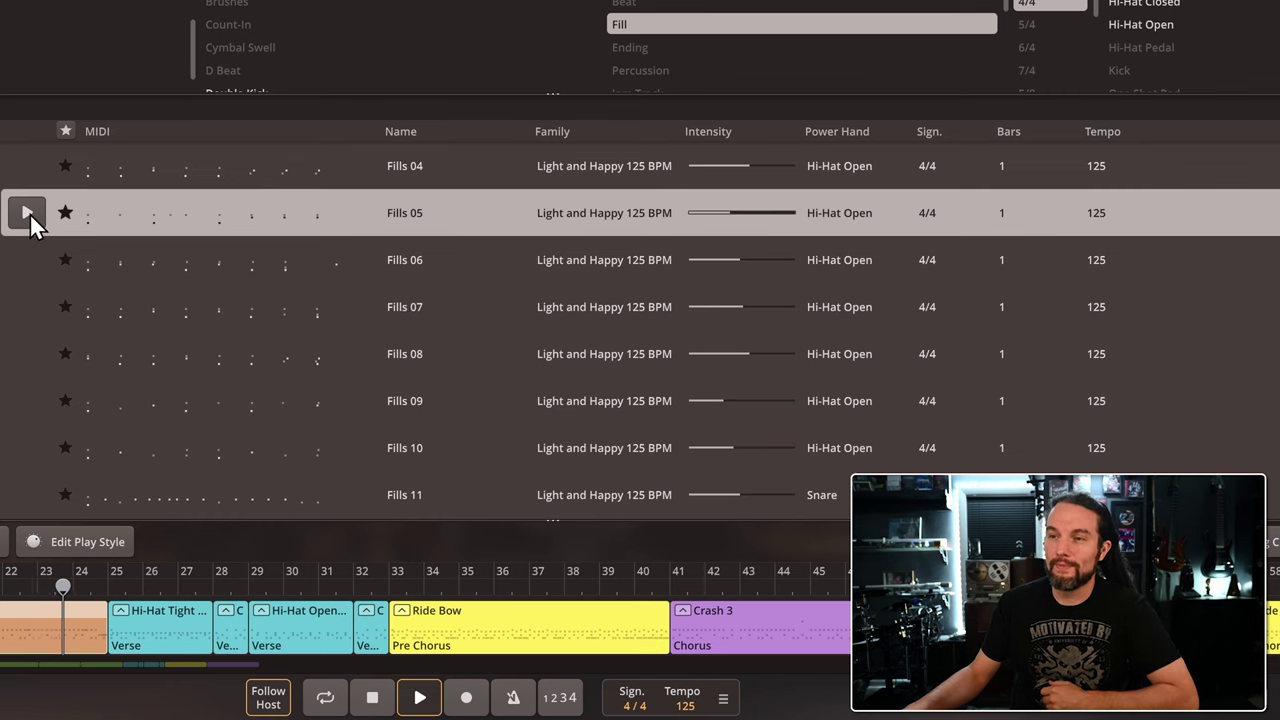
left_click(28, 212)
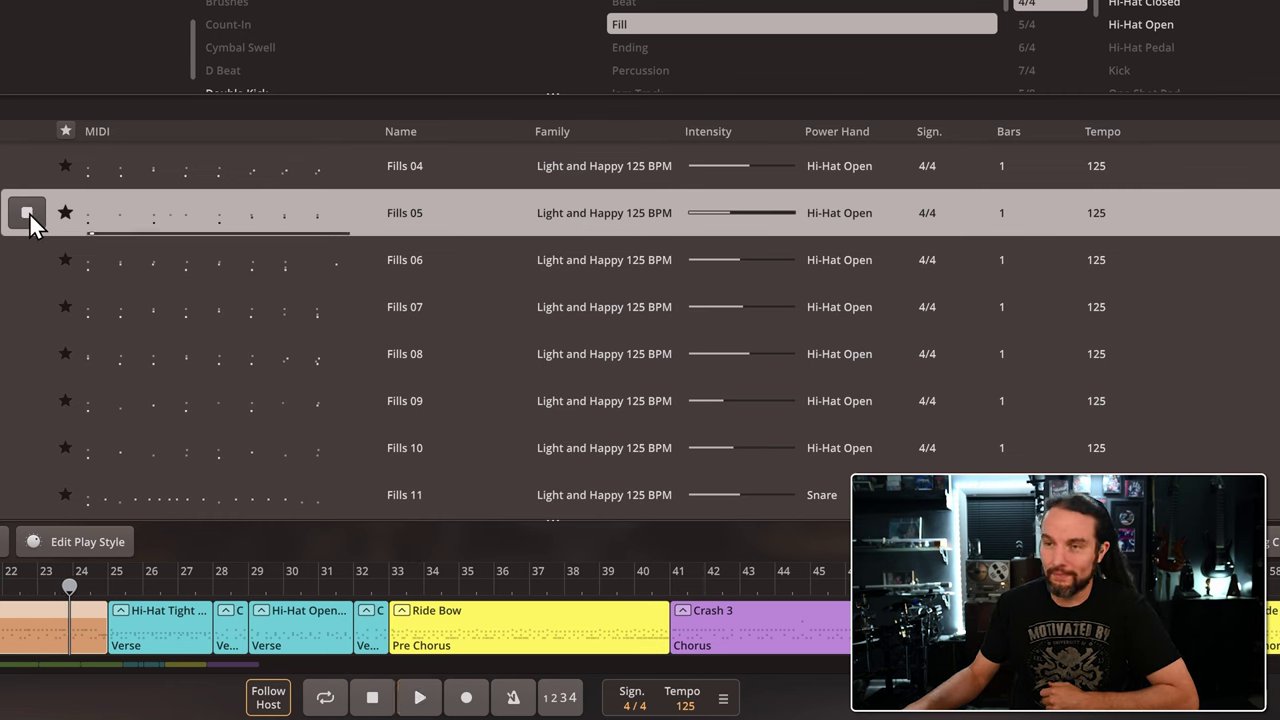
left_click(419, 697)
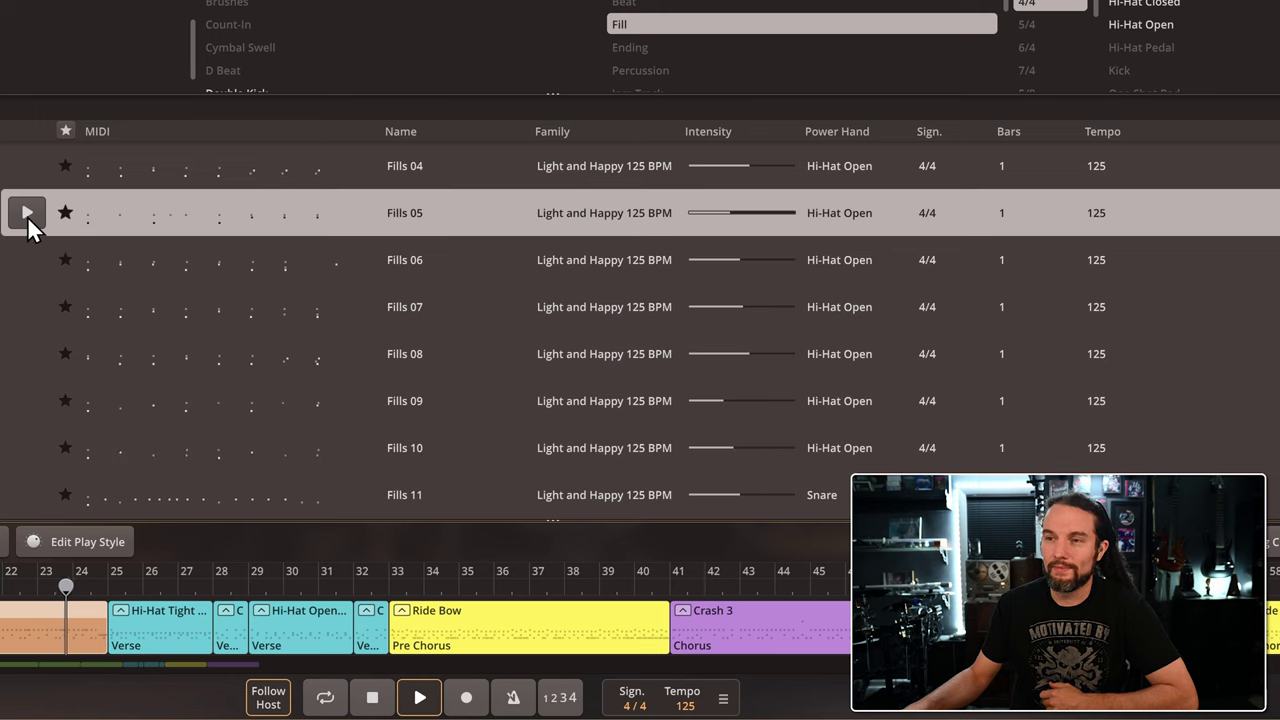
left_click(27, 213)
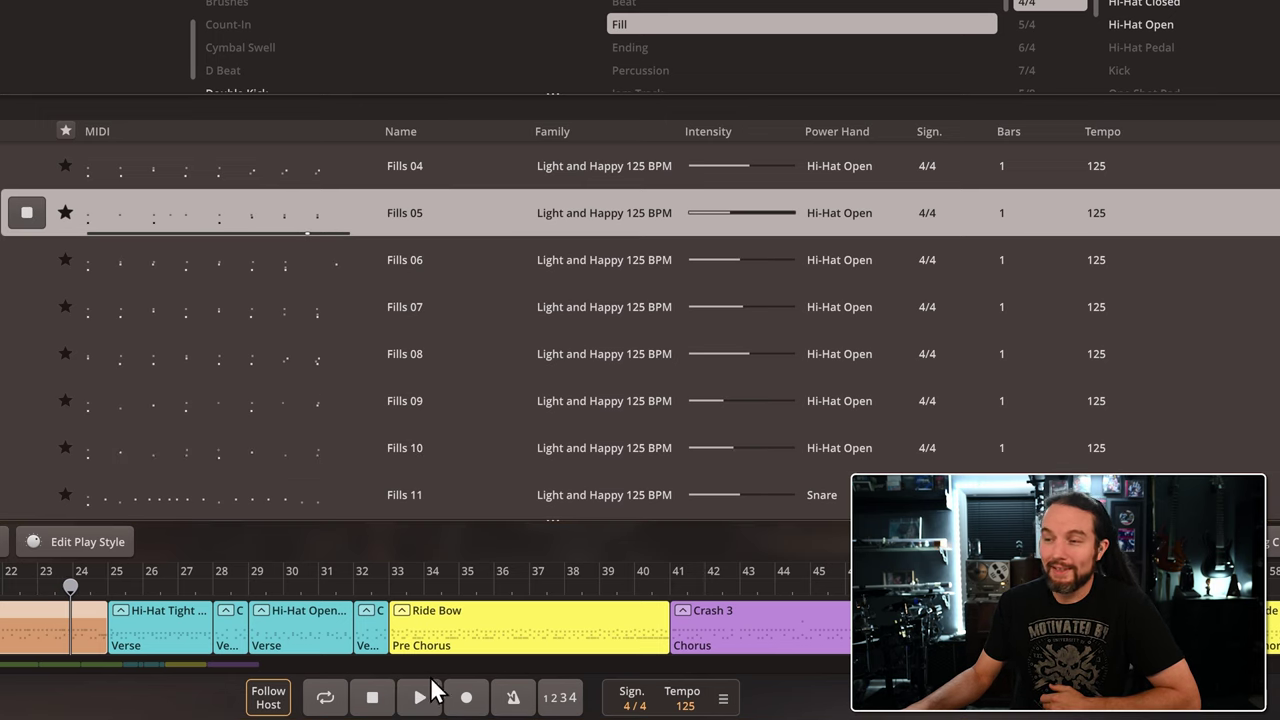
left_click(419, 697)
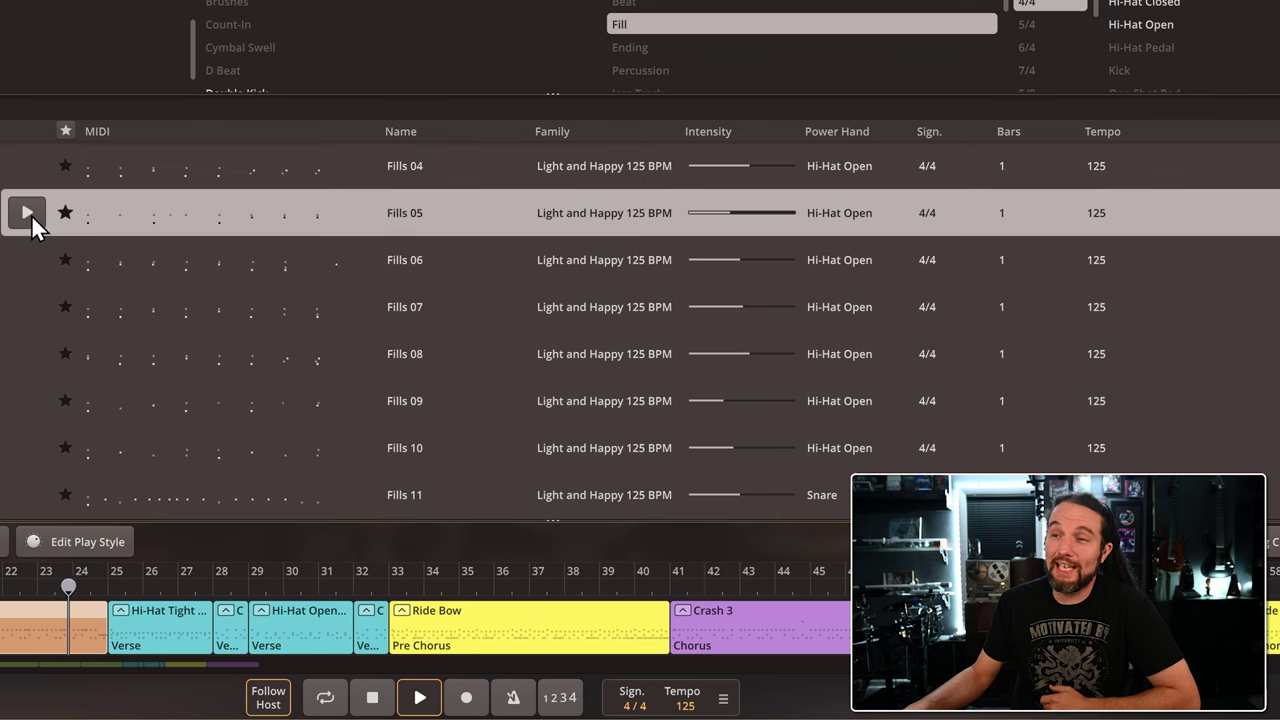
left_click(27, 213)
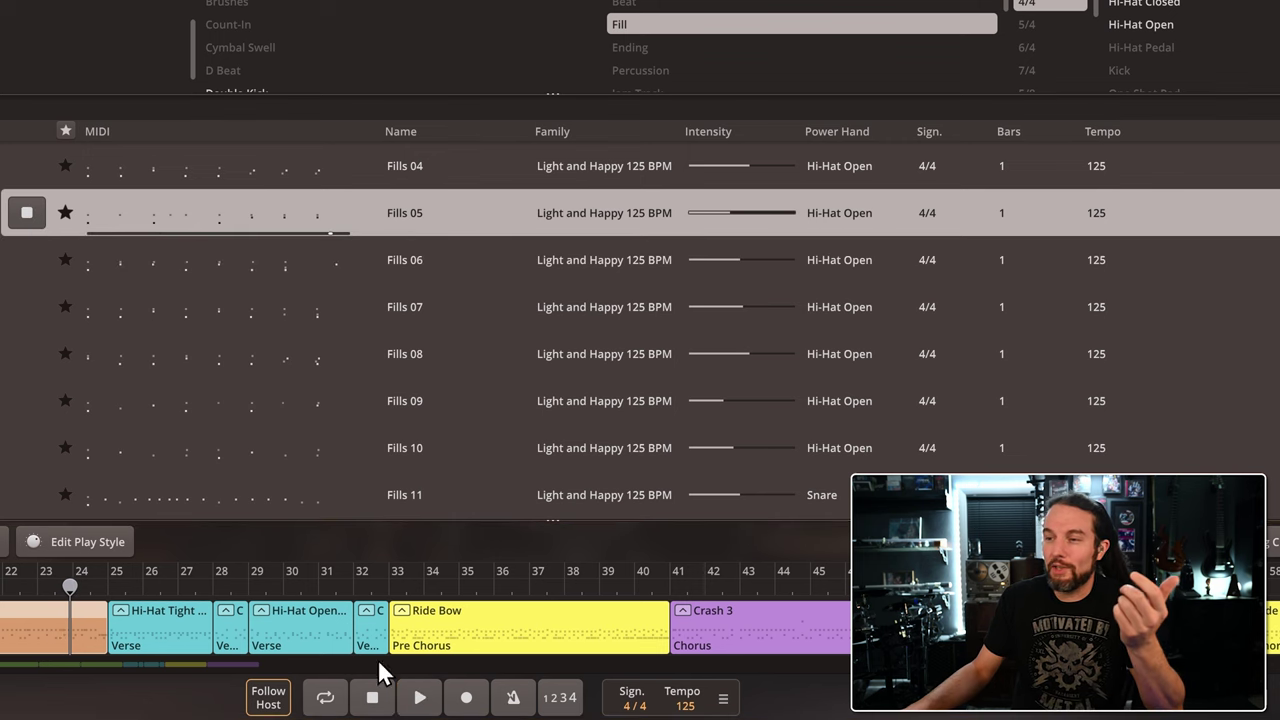
left_click(418, 694)
left_click(27, 213)
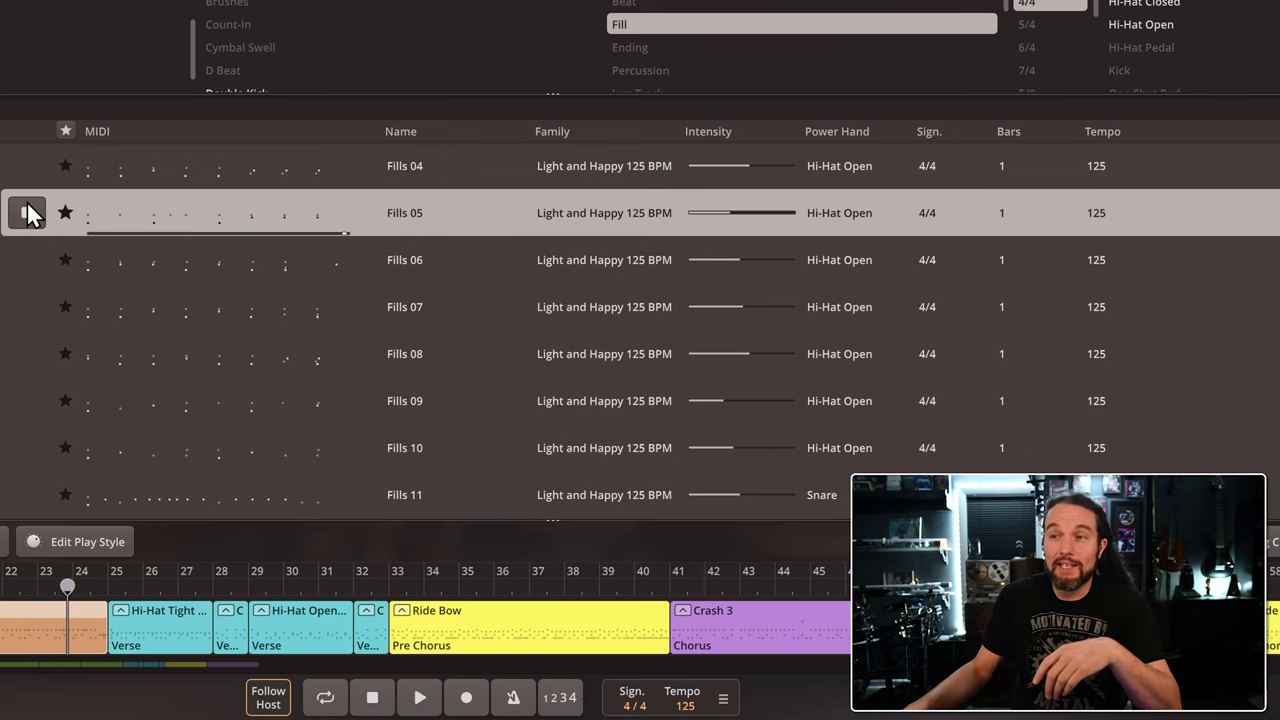
left_click(420, 697)
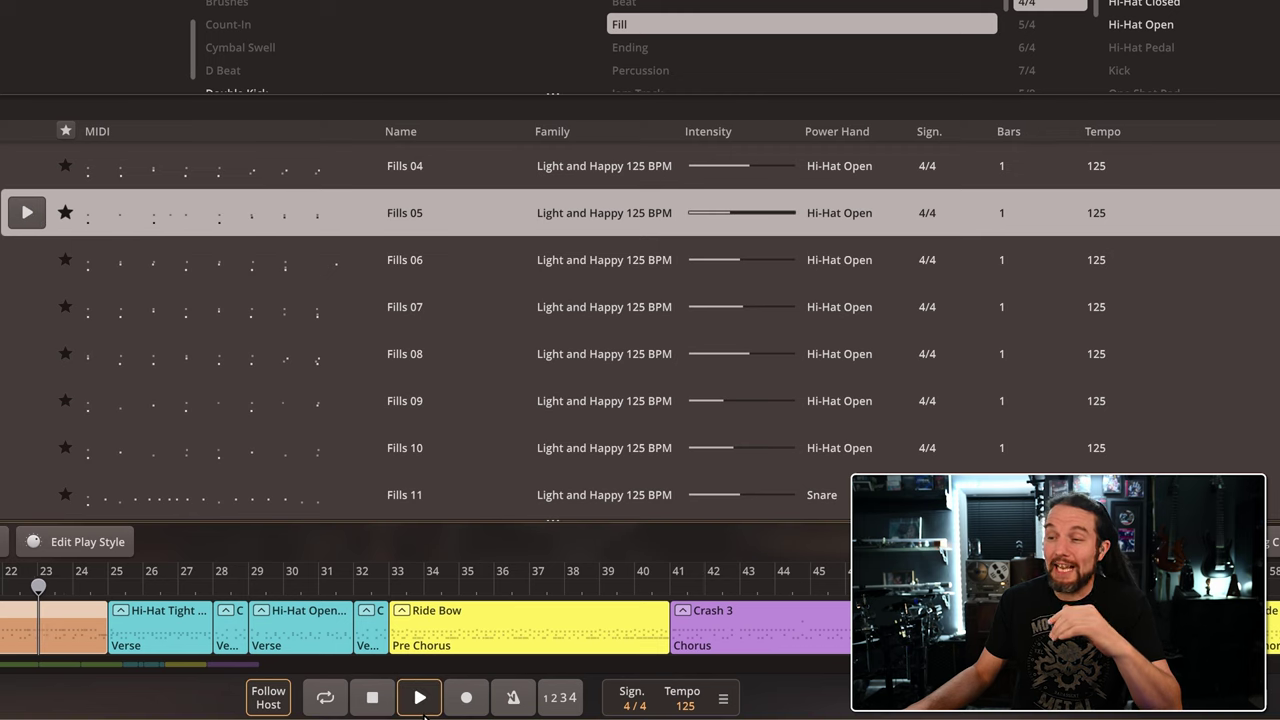
Audition Fills 06, stop it, then audition Fills 07
left_click(36, 272)
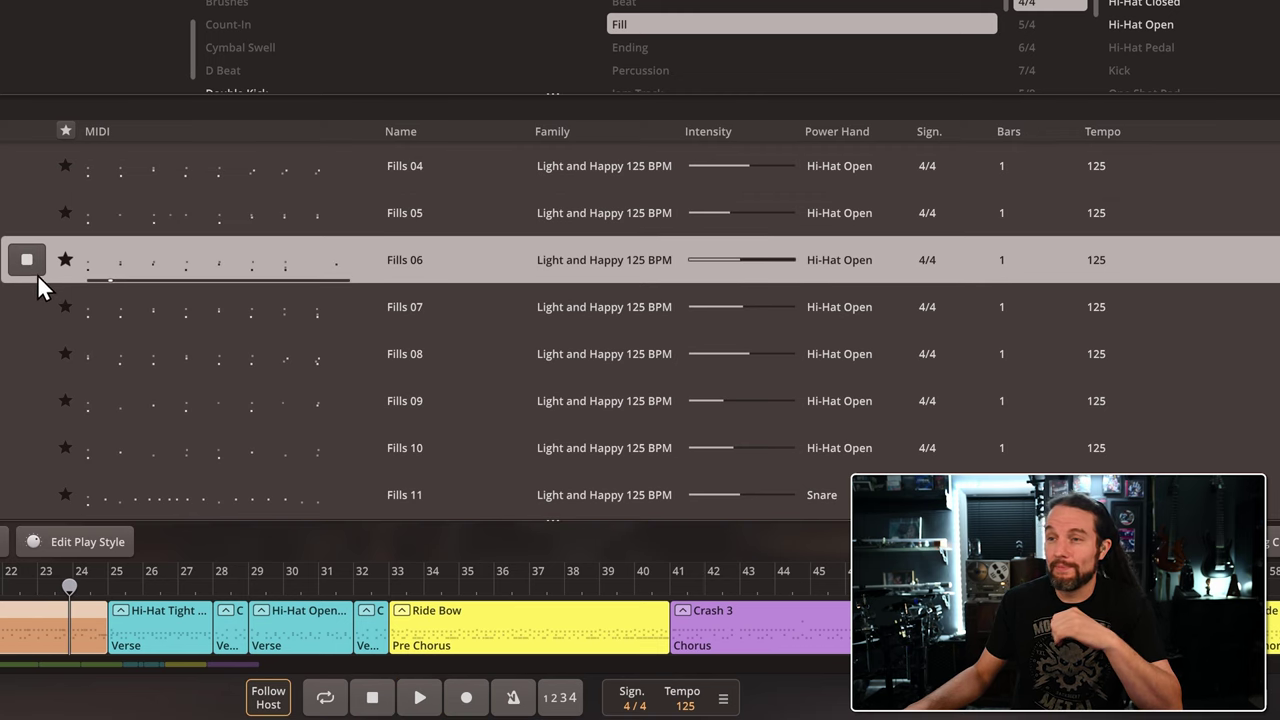
left_click(421, 700)
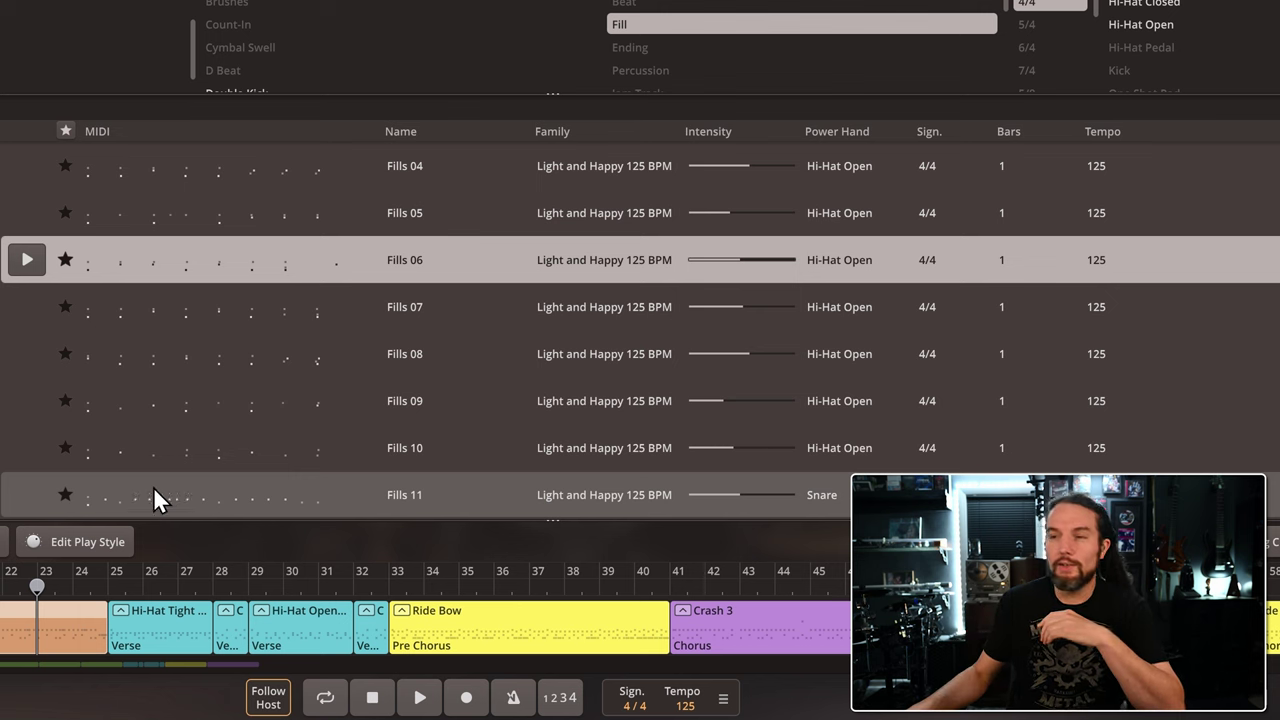
left_click(20, 312)
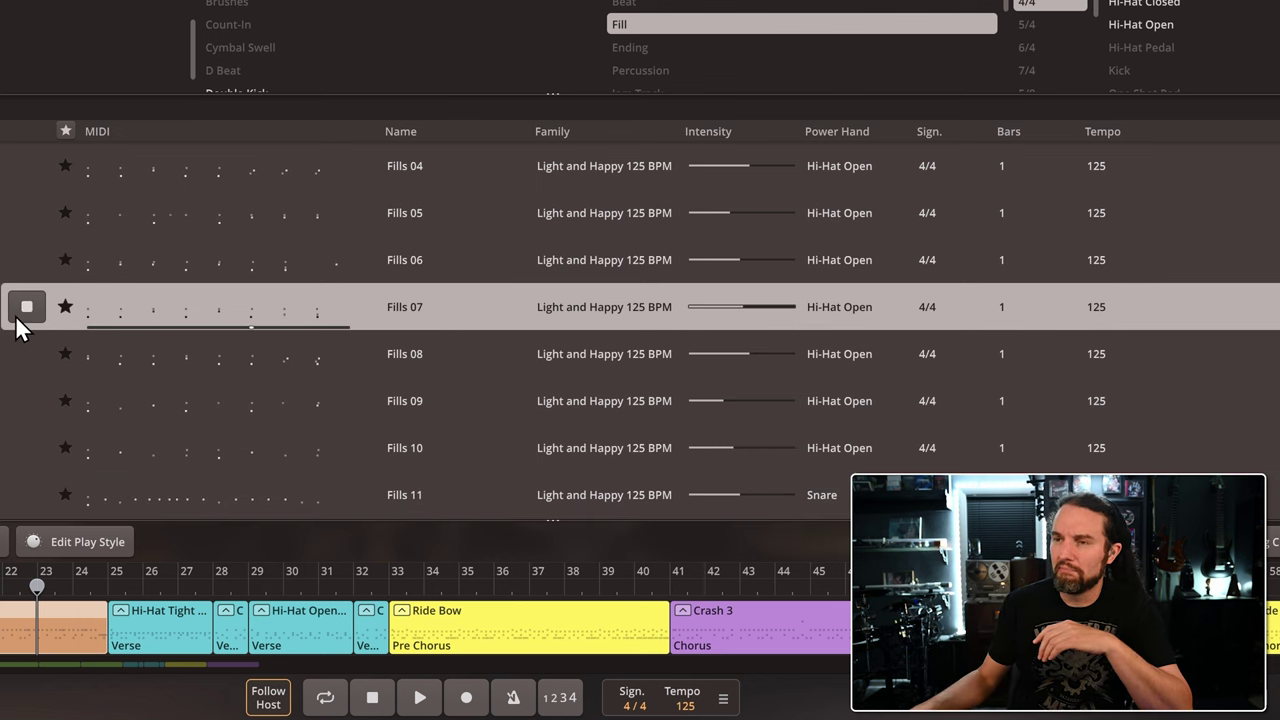
Drop Fills 07 onto bar 24 before the Verse, play it through, then undo
left_click_drag(151, 390, 77, 589)
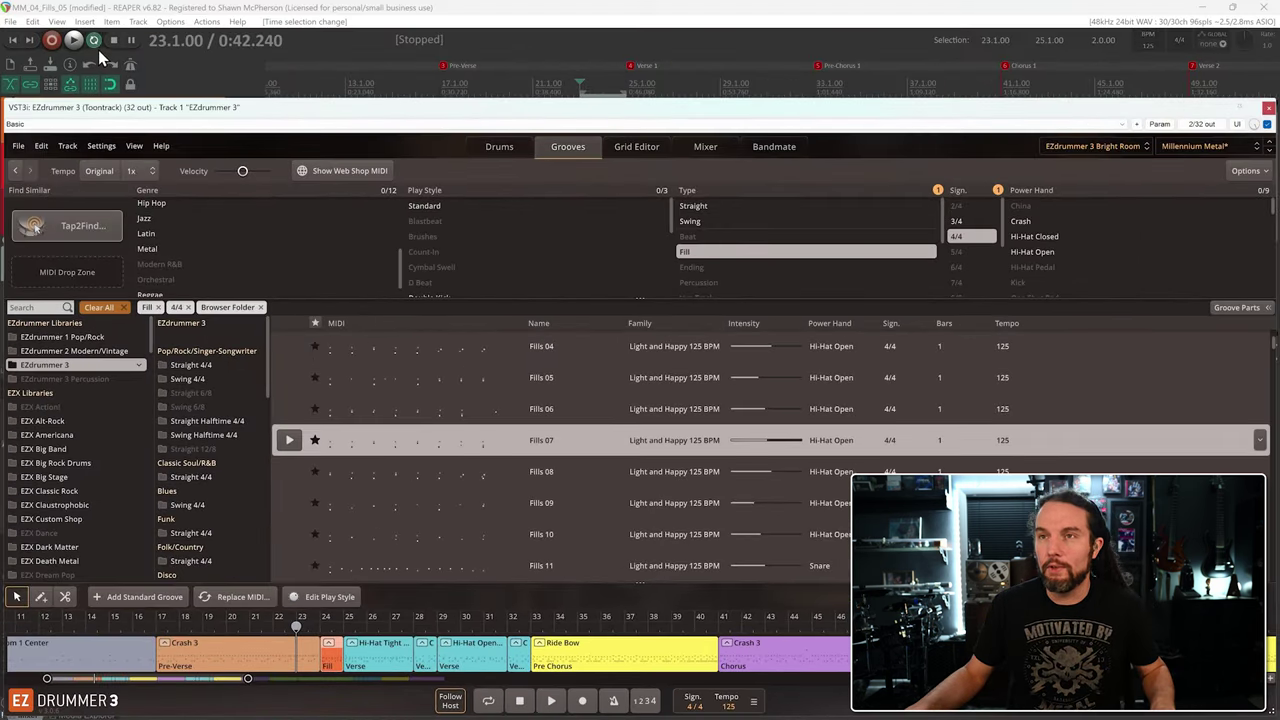
key("space")
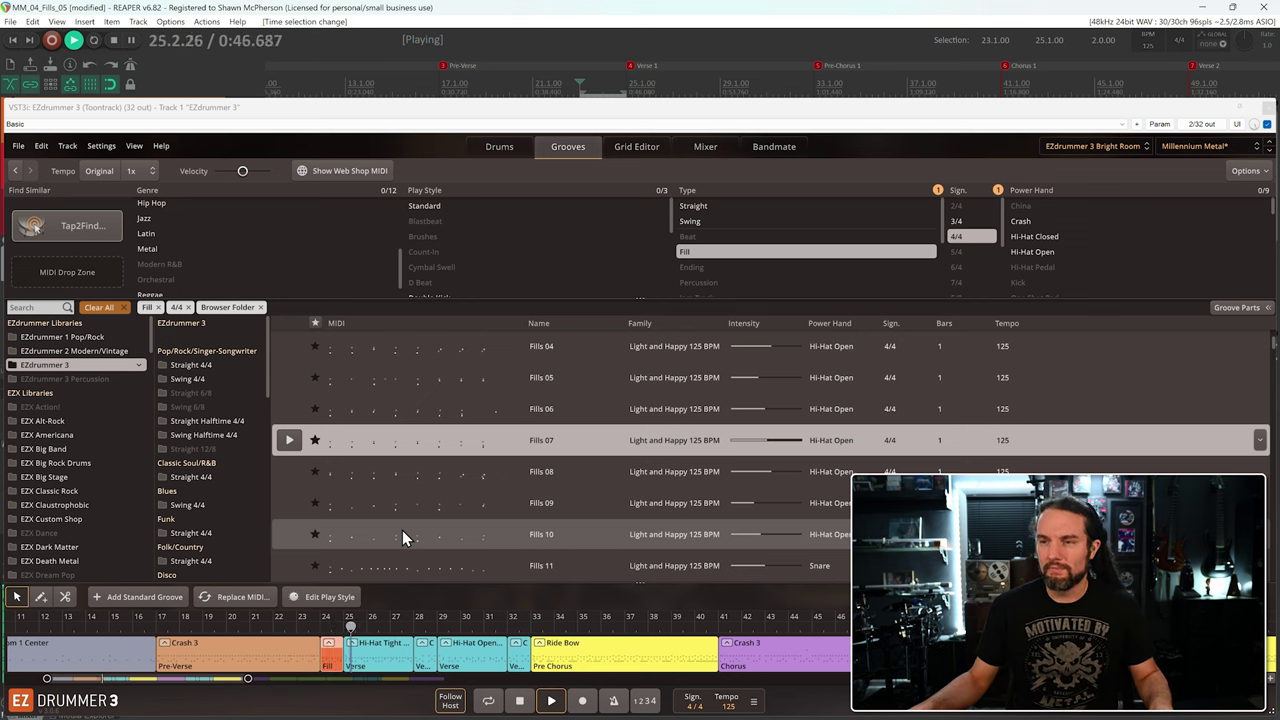
key("space")
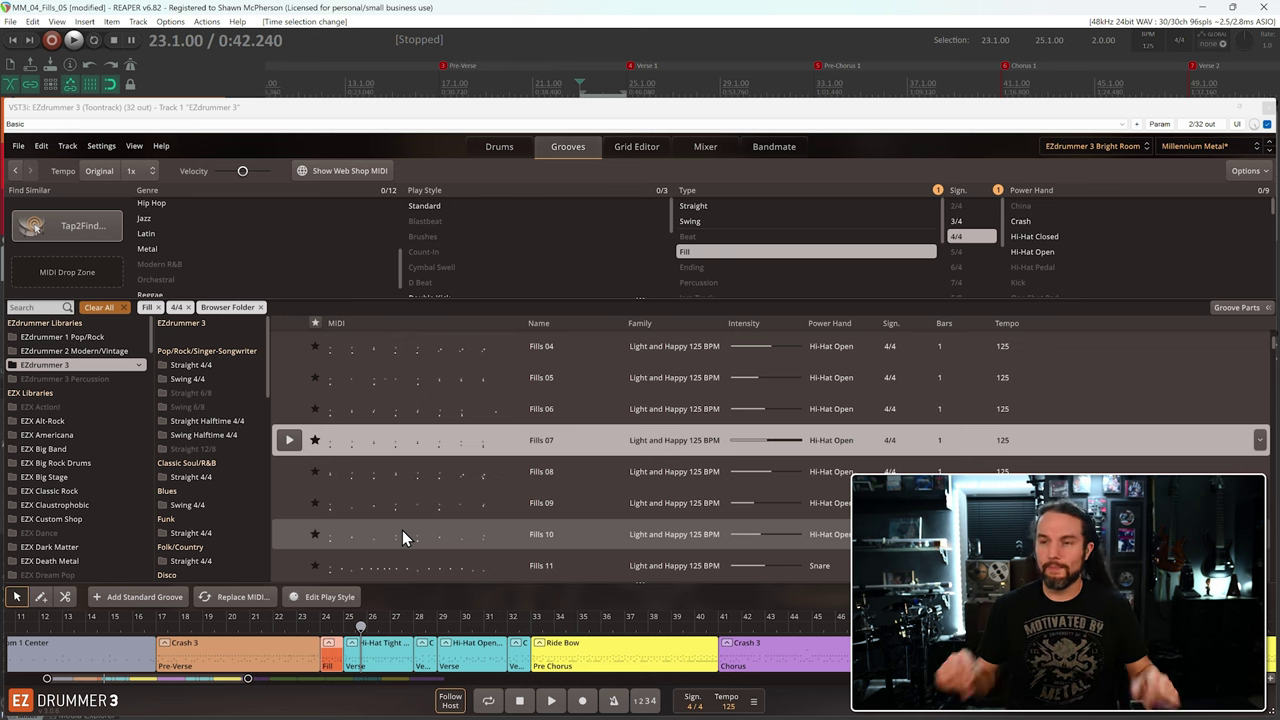
key("Escape")
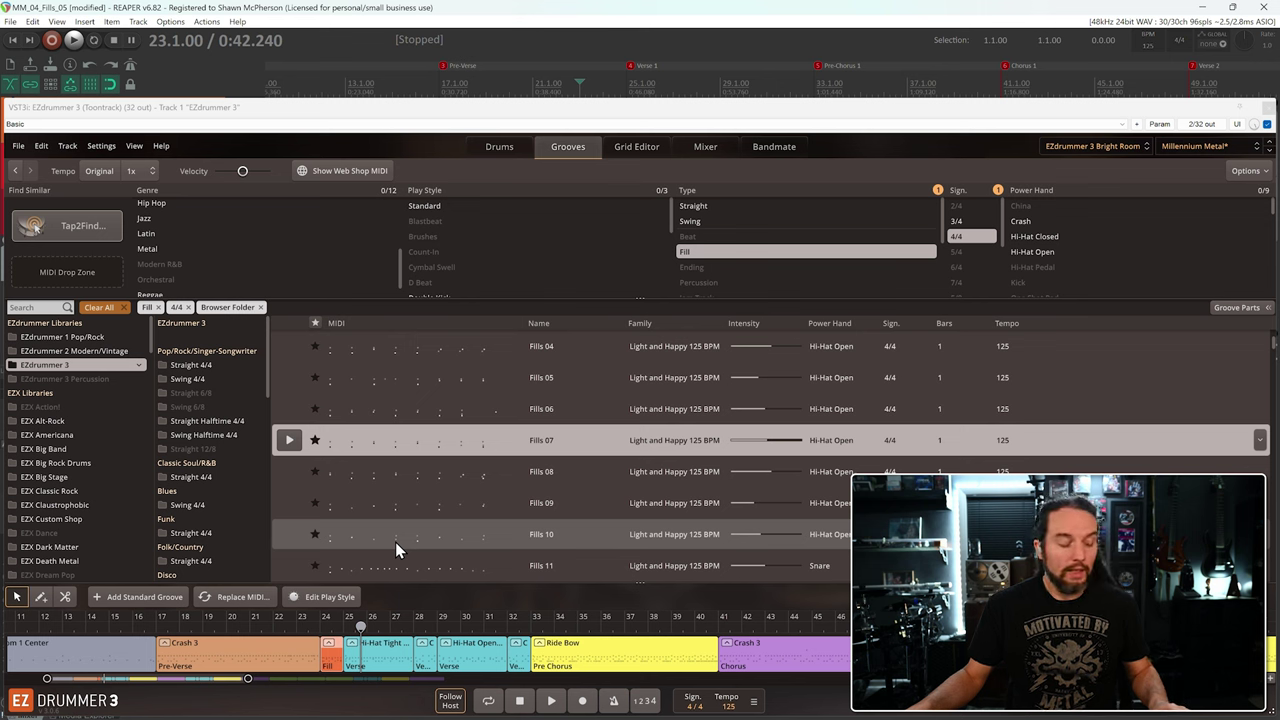
key("ctrl+z")
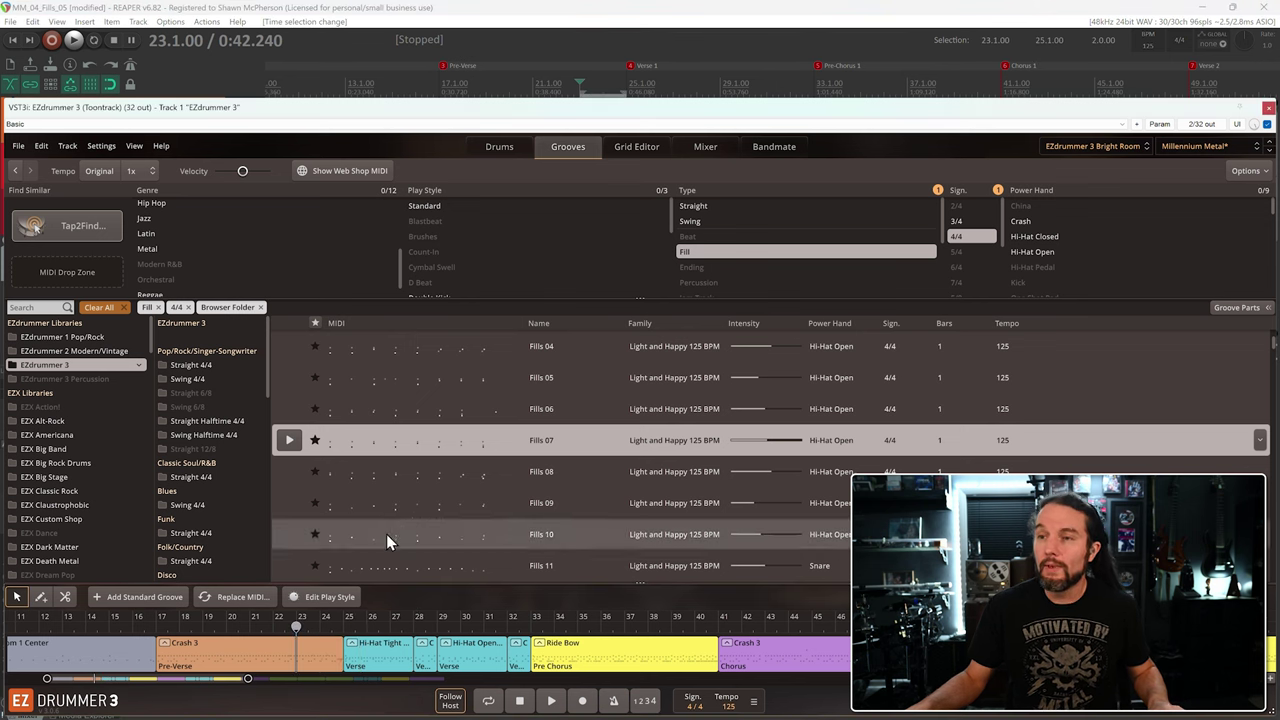
Preview Fills 08, stop it, then preview the snare-driven Fills 11
left_click(288, 471)
left_click(30, 356)
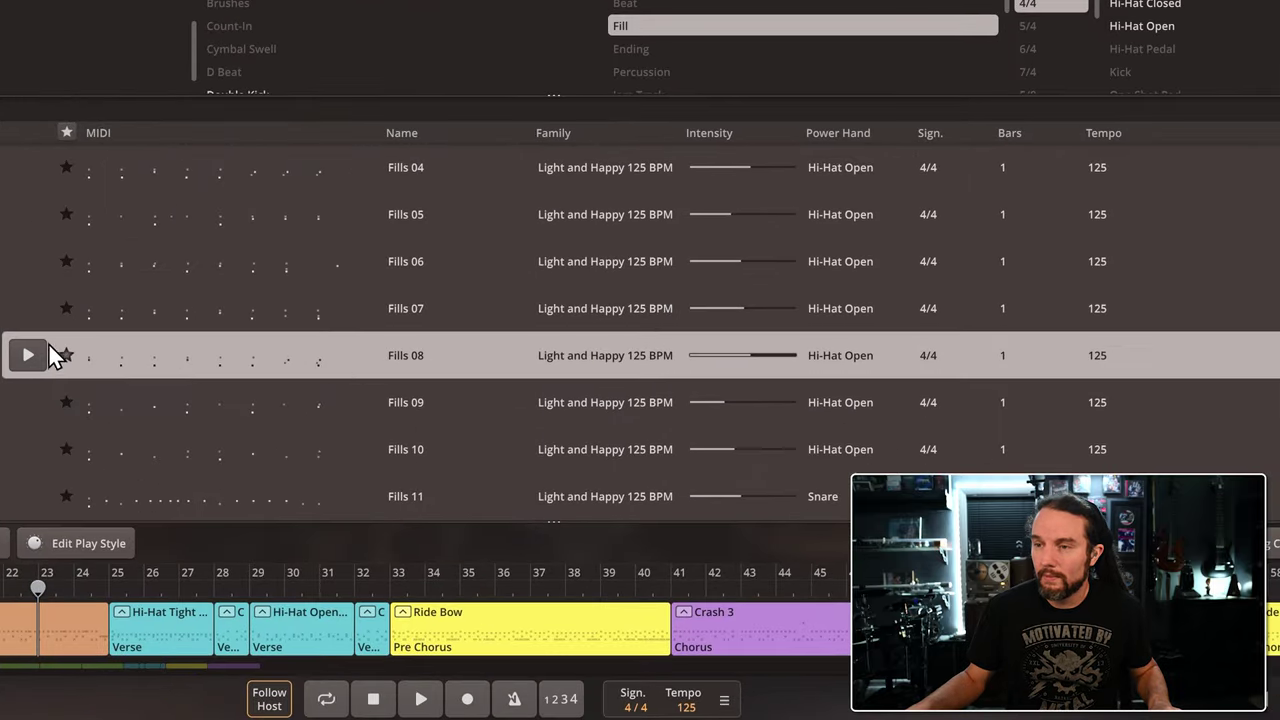
scroll(105, 445, "down", 1)
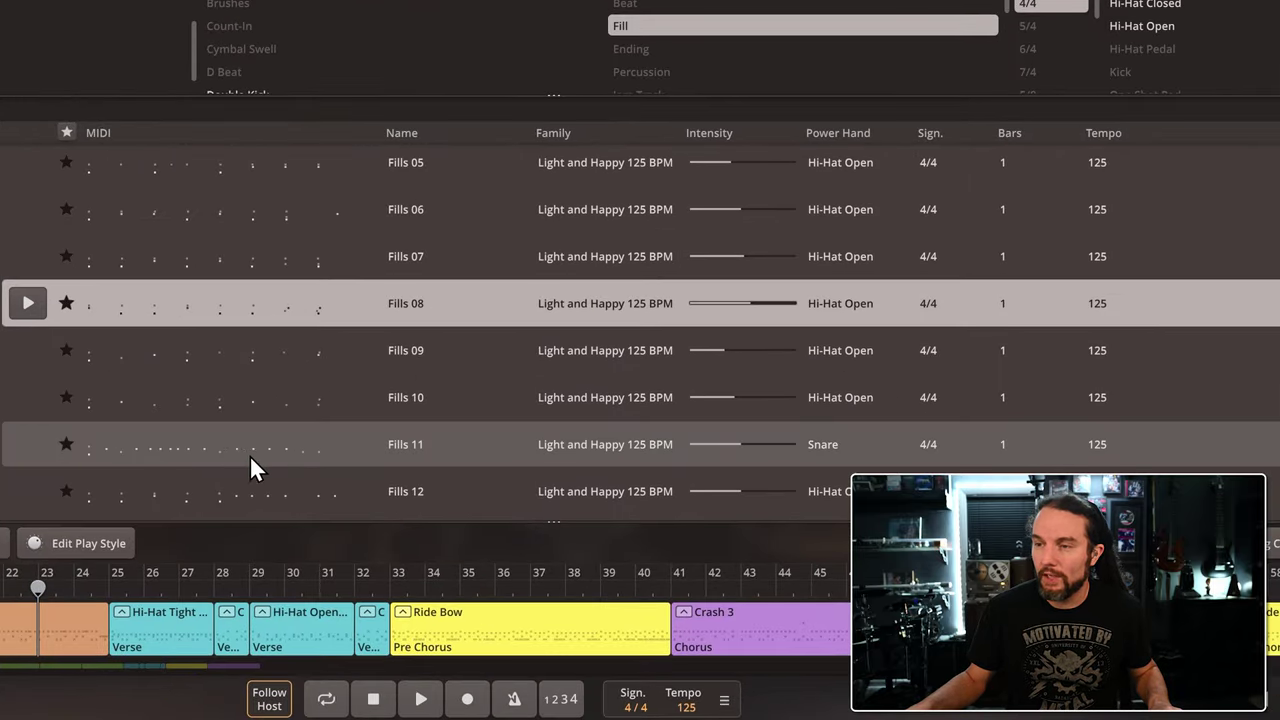
left_click(28, 445)
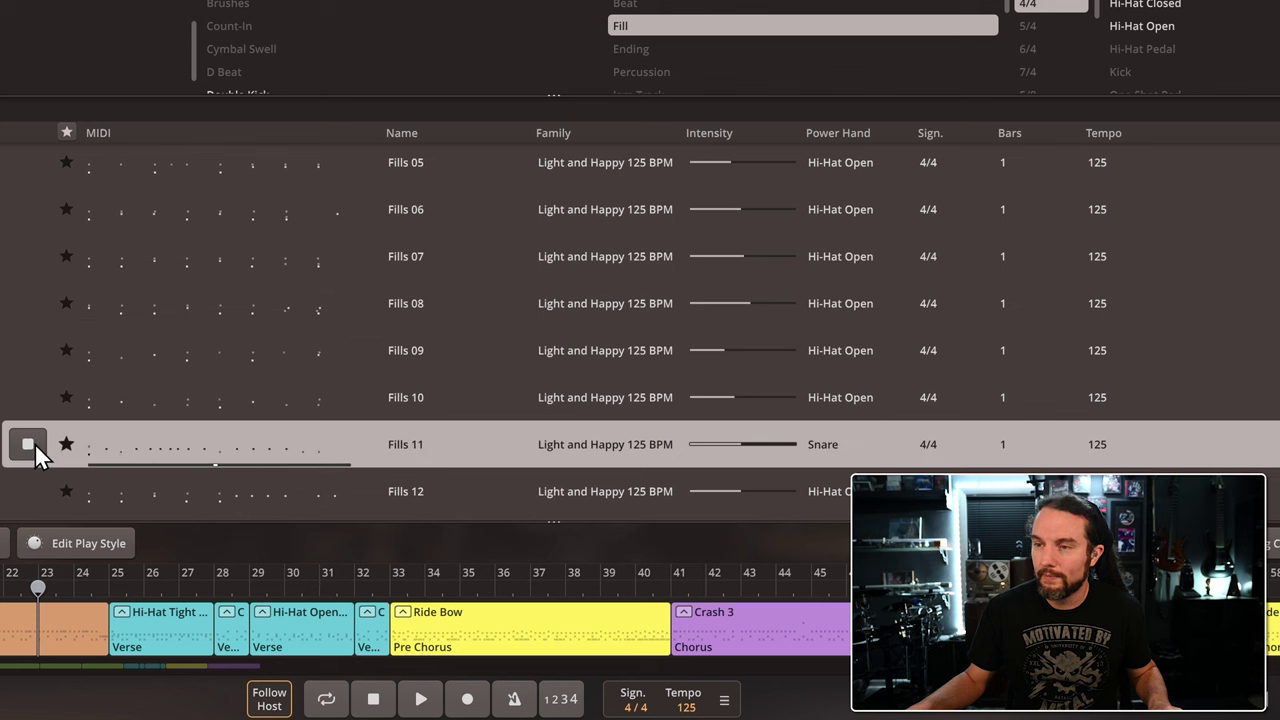
Try Fills 11 at bar 24 with playback, then preview the Hi-Hat Open Fills 12
left_click_drag(164, 440, 73, 585)
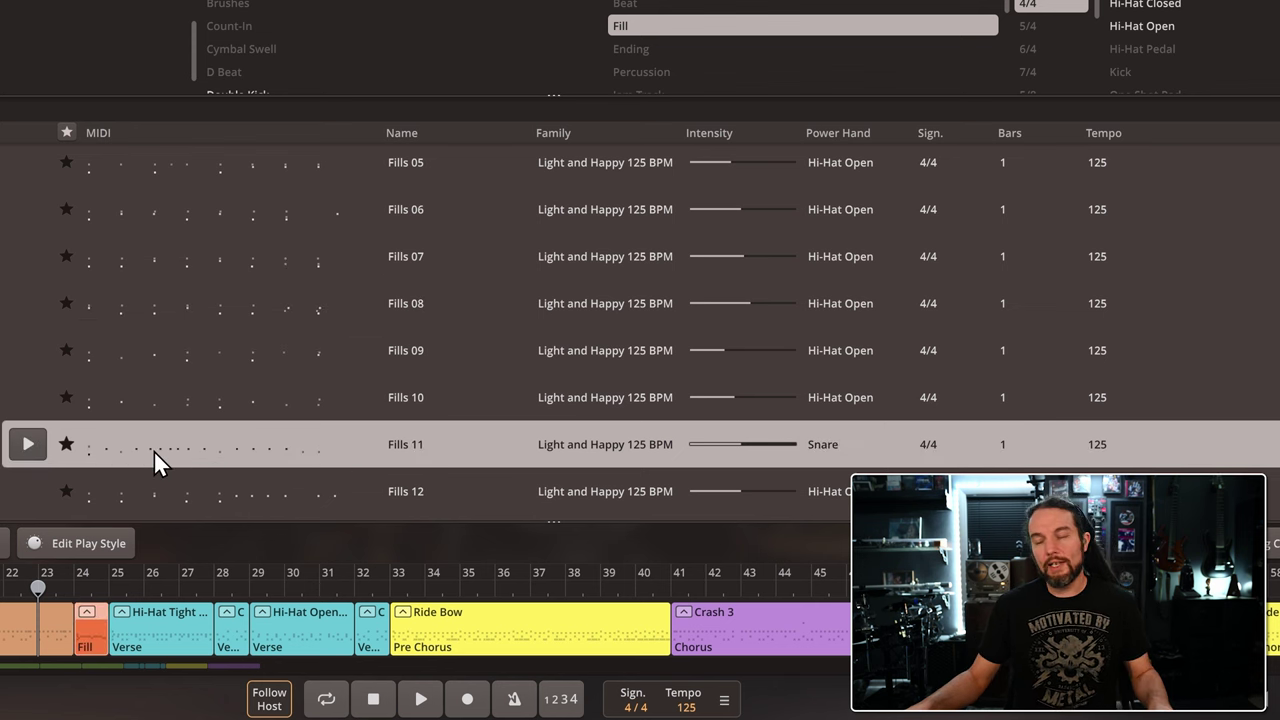
key("space")
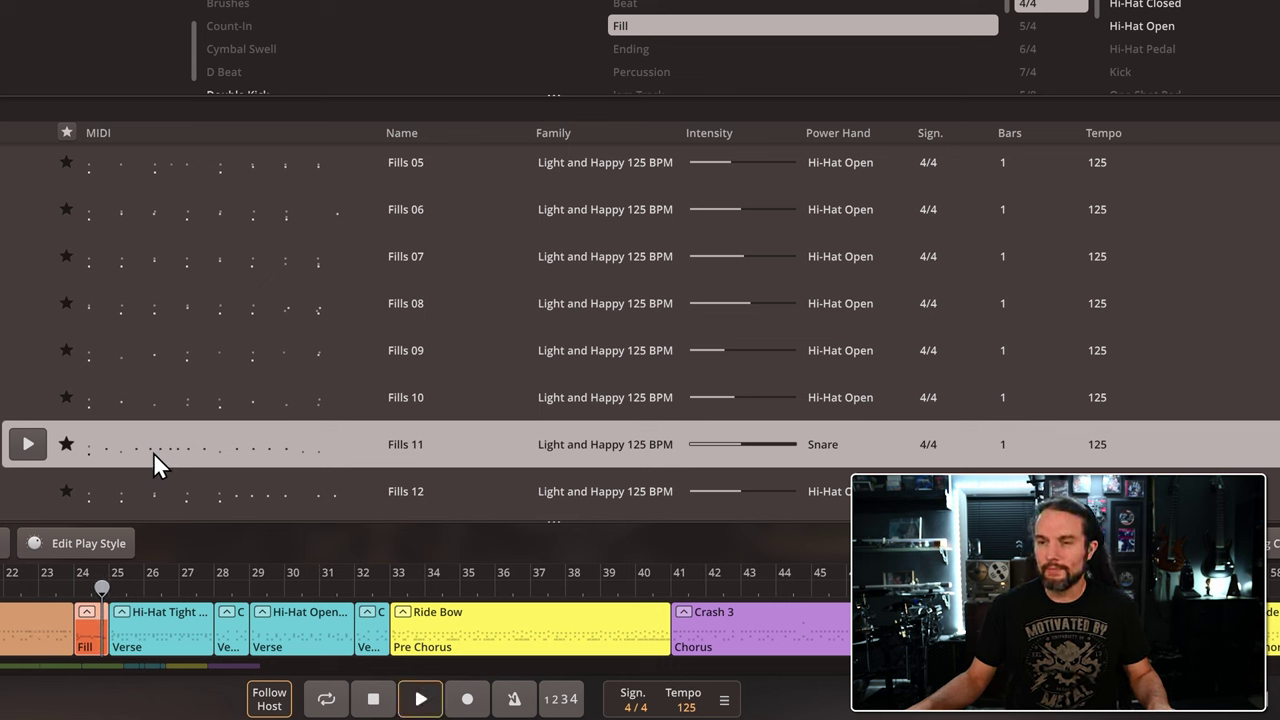
key("space")
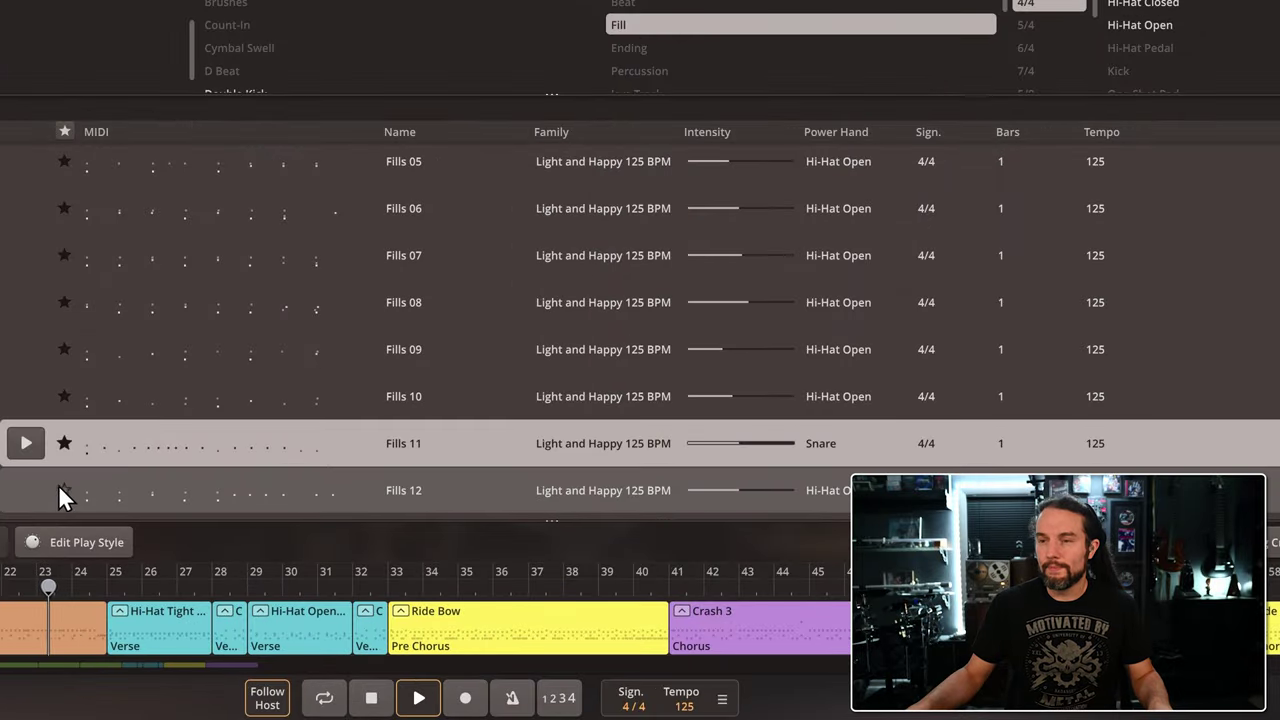
left_click(26, 490)
scroll(245, 385, "down", 2)
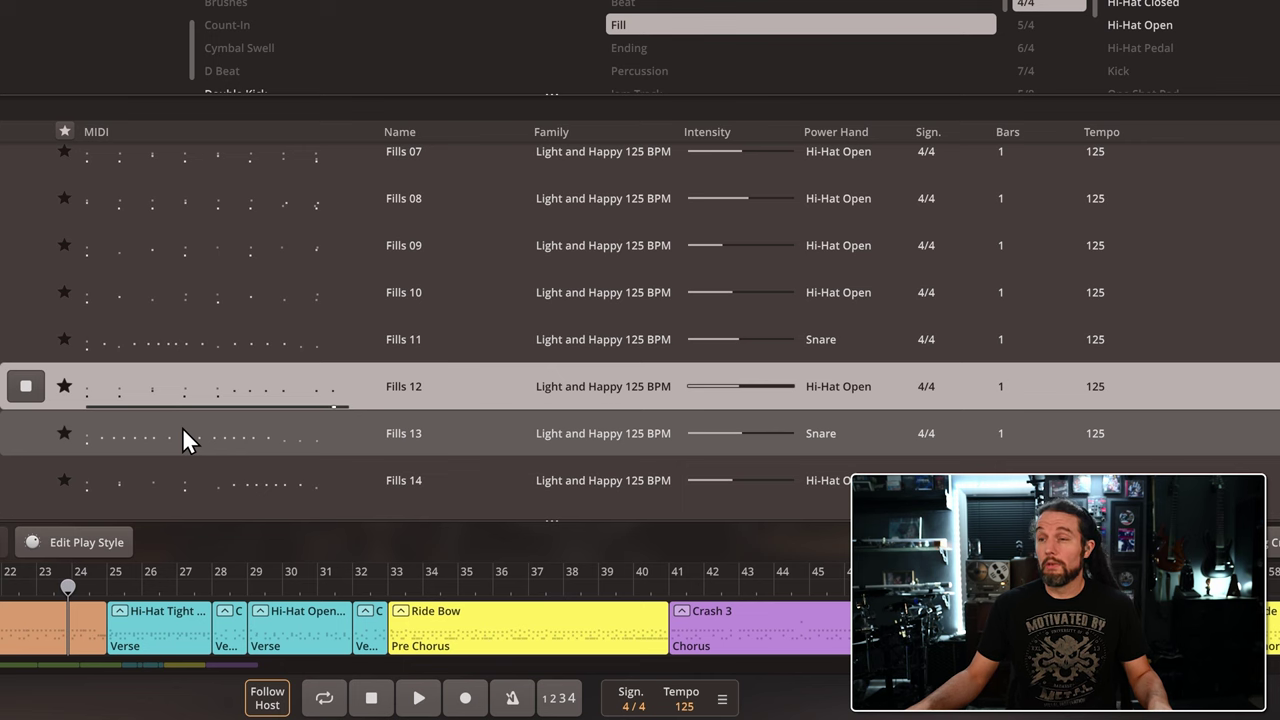
Place Fills 12 at bar 24 just before the Verse and play it back from bar 23
left_click_drag(139, 381, 80, 586)
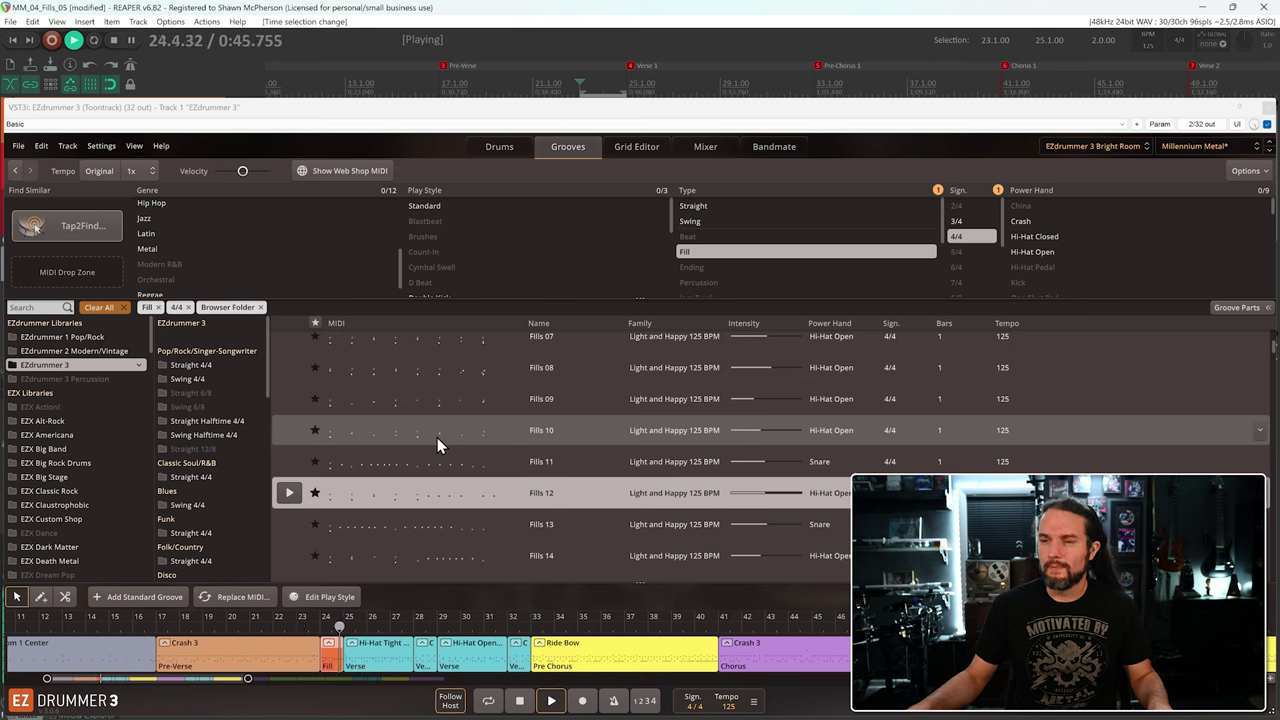
key("space")
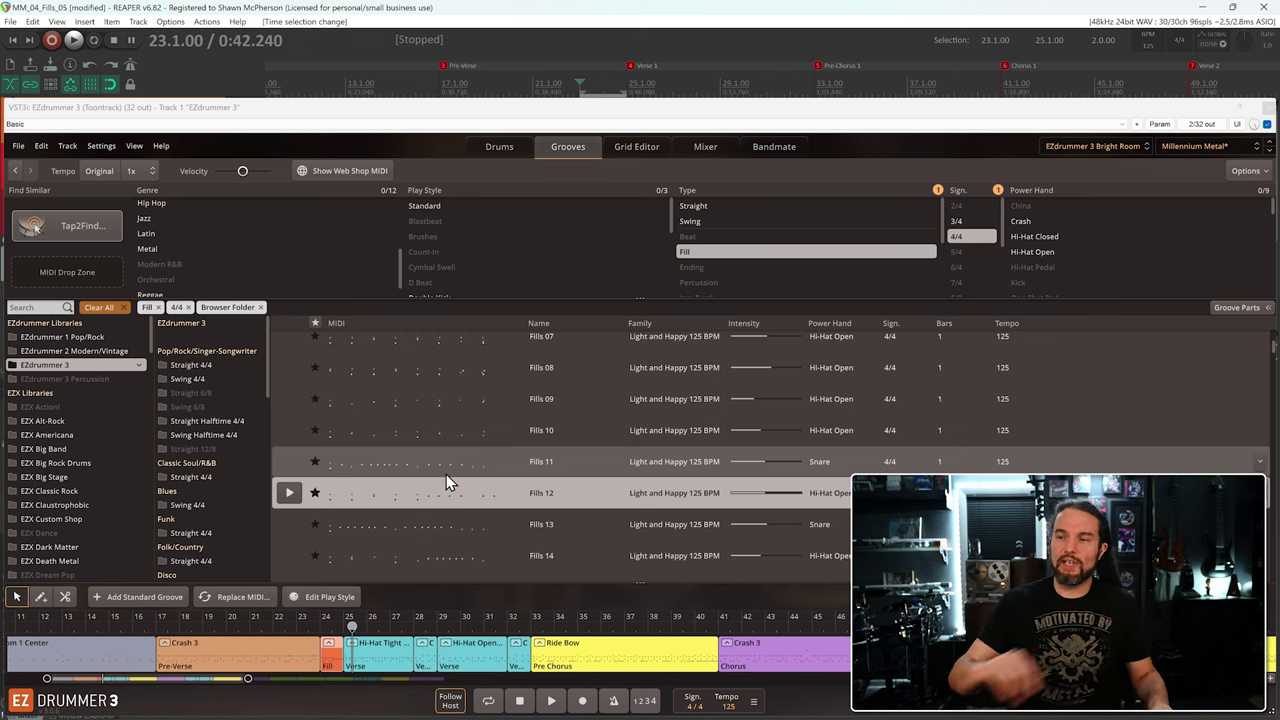
key("space")
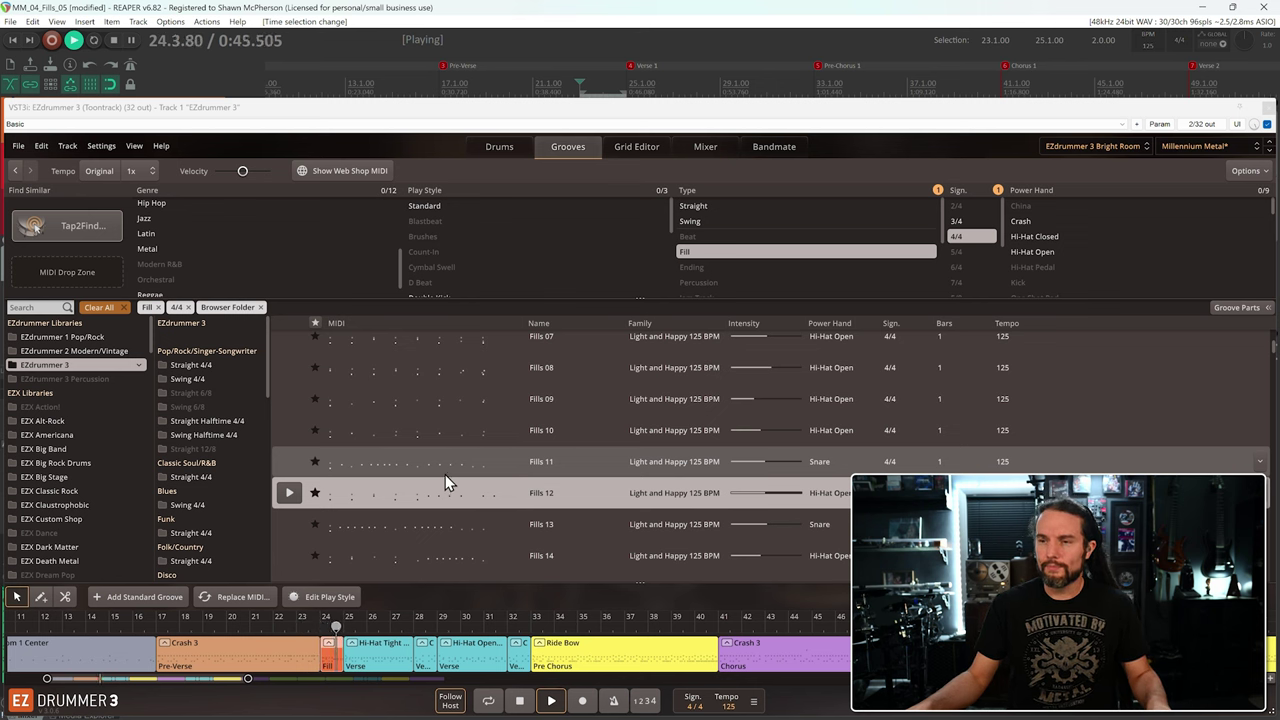
key("space")
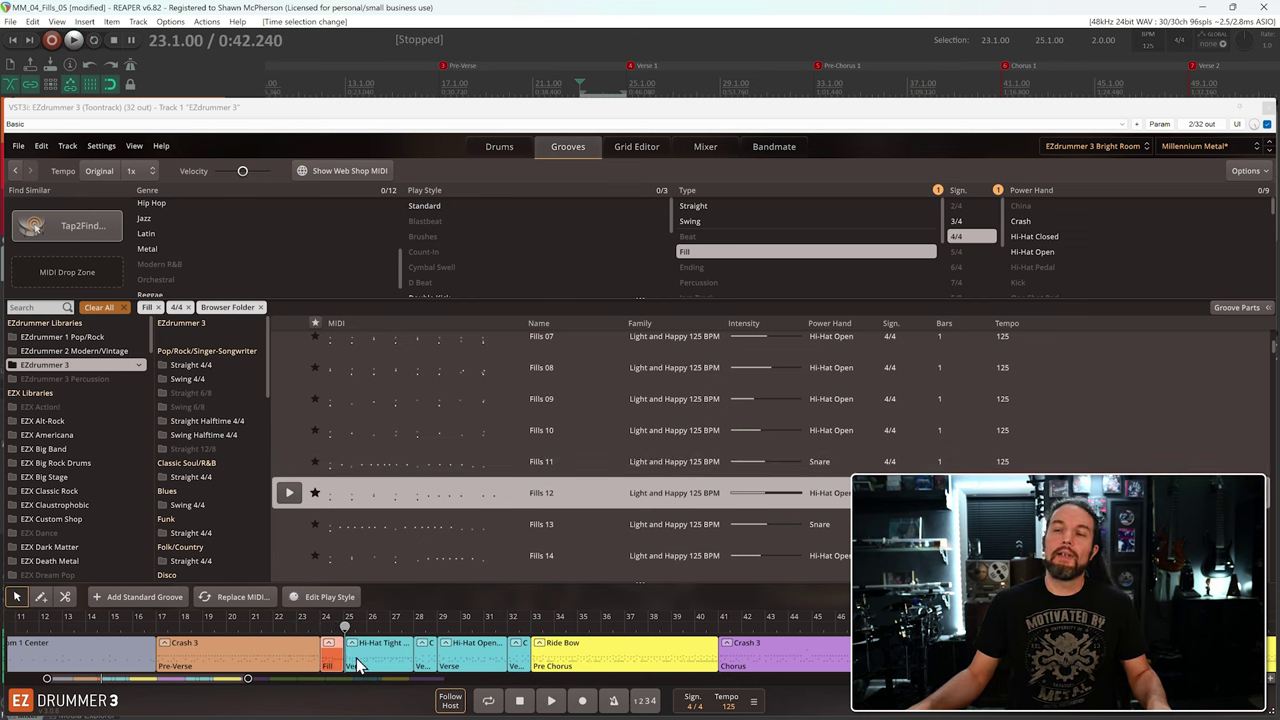
In Edit Play Style, target All Playing Drums and raise their velocity to about +35
left_click(322, 596)
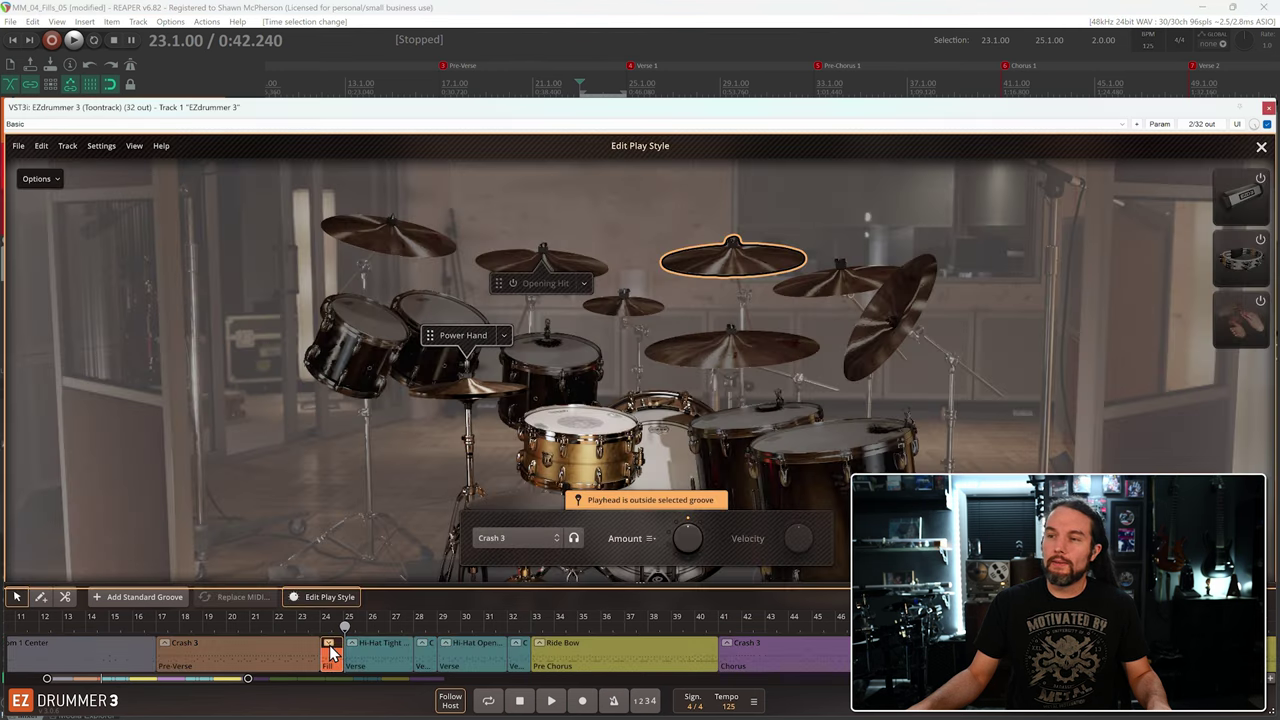
left_click(488, 534)
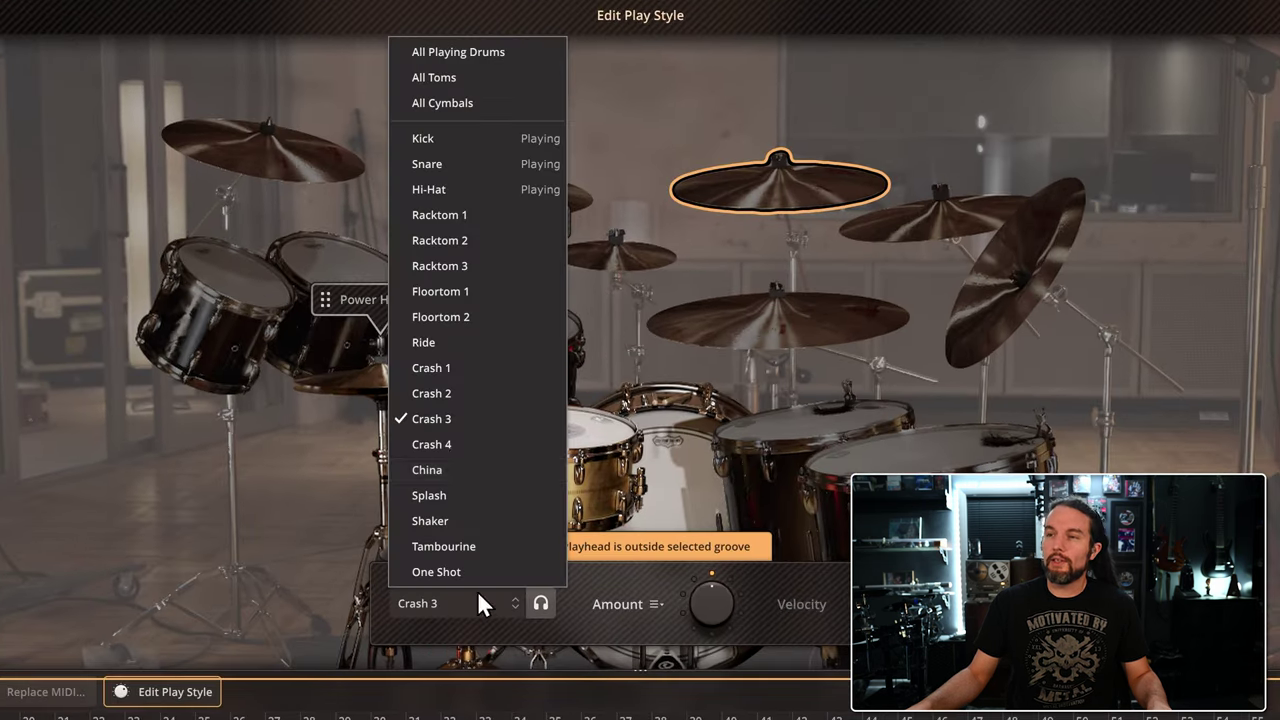
left_click(505, 53)
left_click_drag(872, 604, 865, 580)
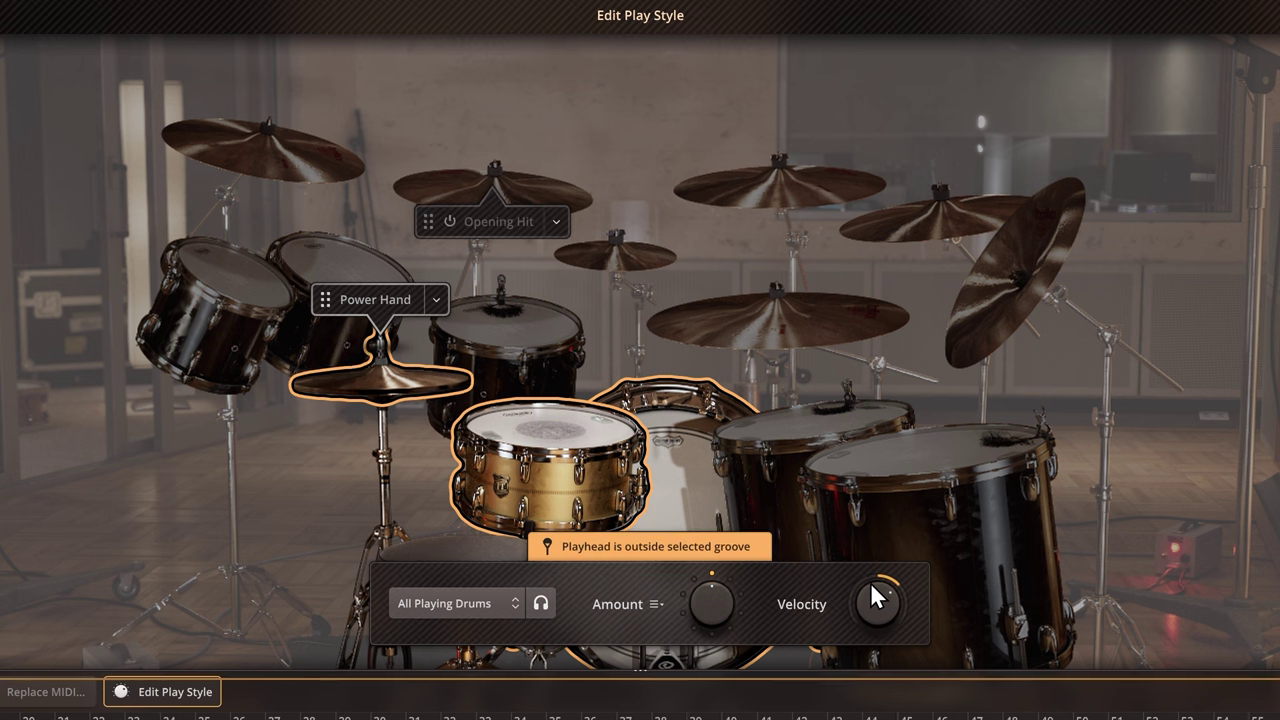
scroll(875, 596, "up", 3)
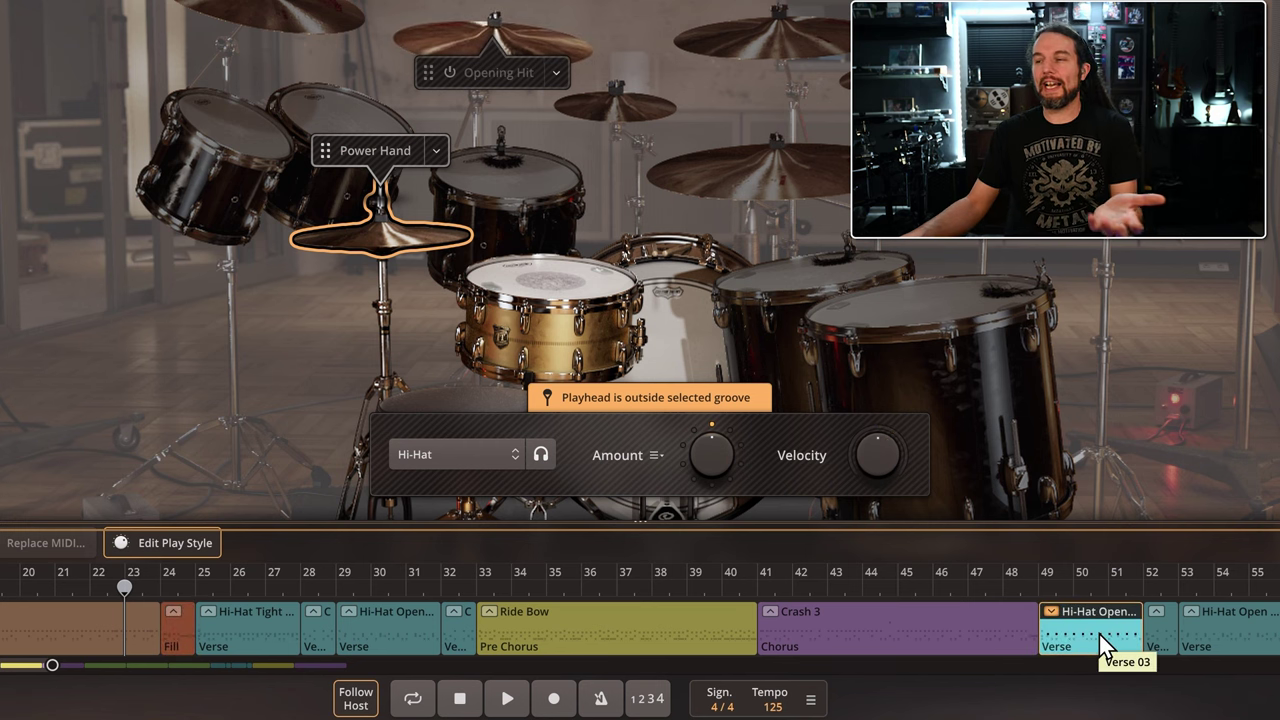
Select the Crash 3, Hi-Hat Open and bars 20–23 grooves on the song track, back to the 125 BPM fills list
left_click(957, 630)
left_click(1080, 639)
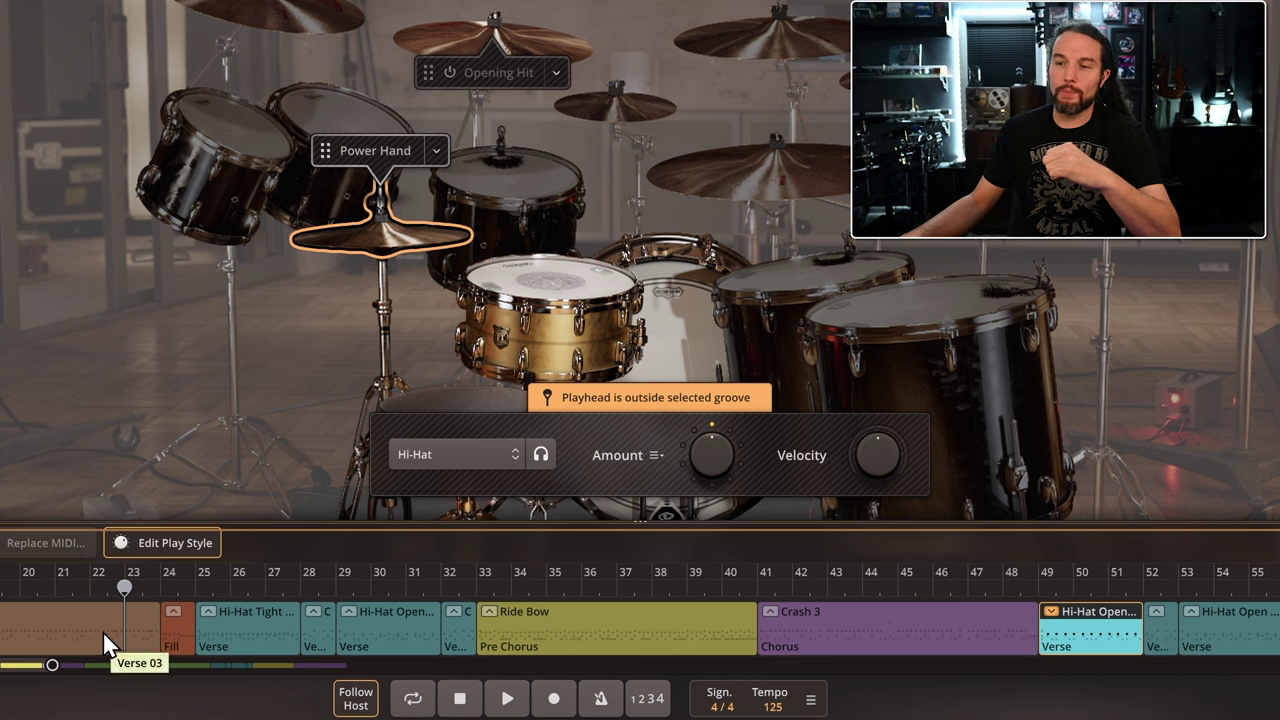
left_click(45, 643)
left_click(824, 630)
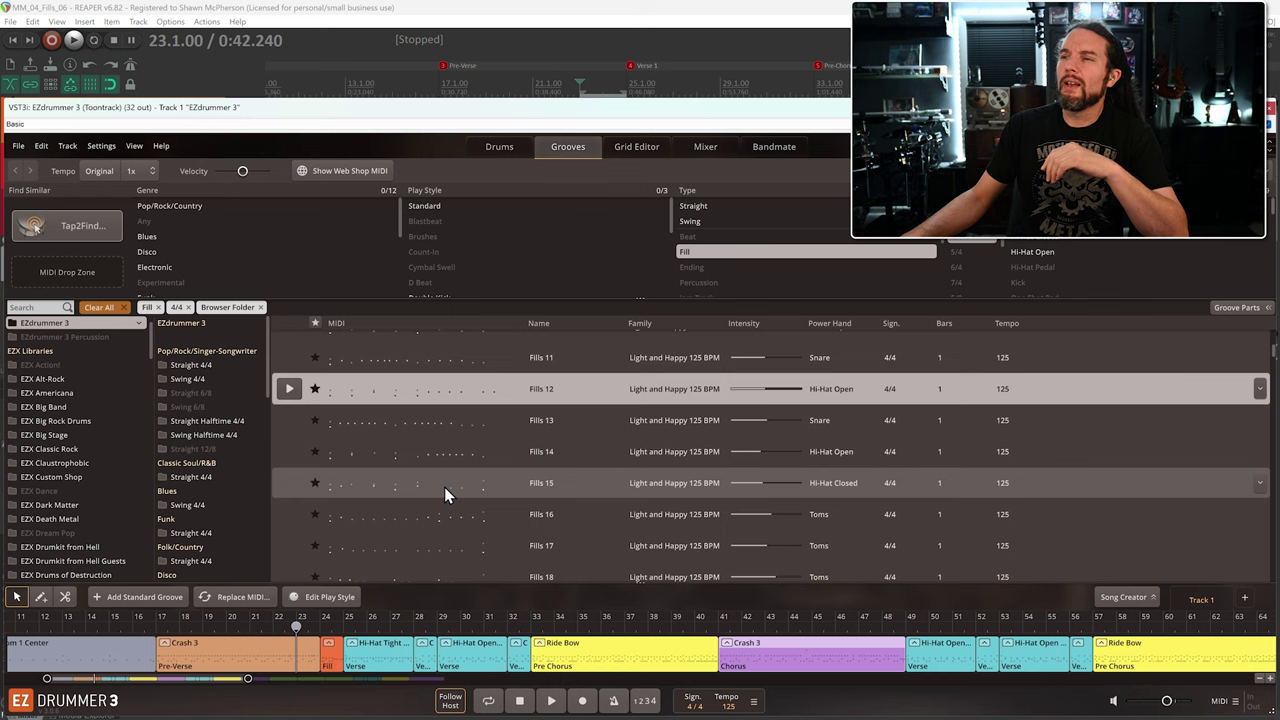
scroll(444, 487, "down", 1)
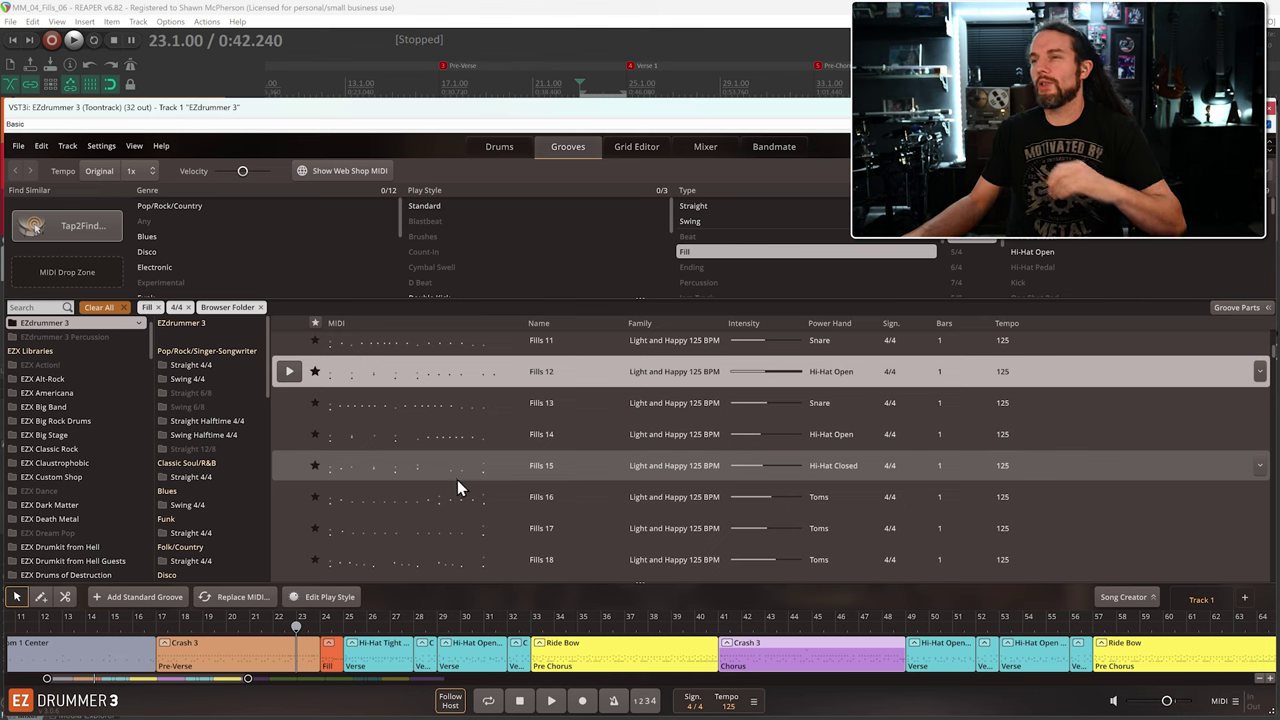
Preview the Fills 13, 14, 15 and 16 grooves
left_click(288, 403)
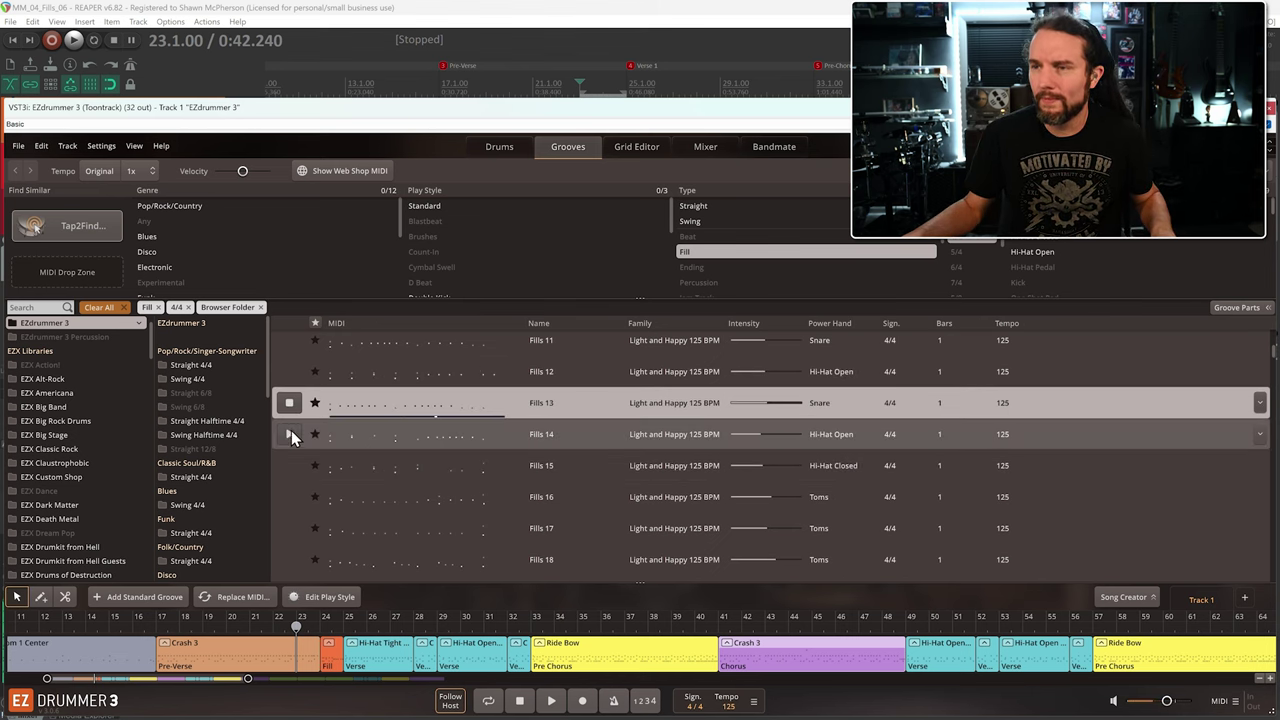
left_click(290, 435)
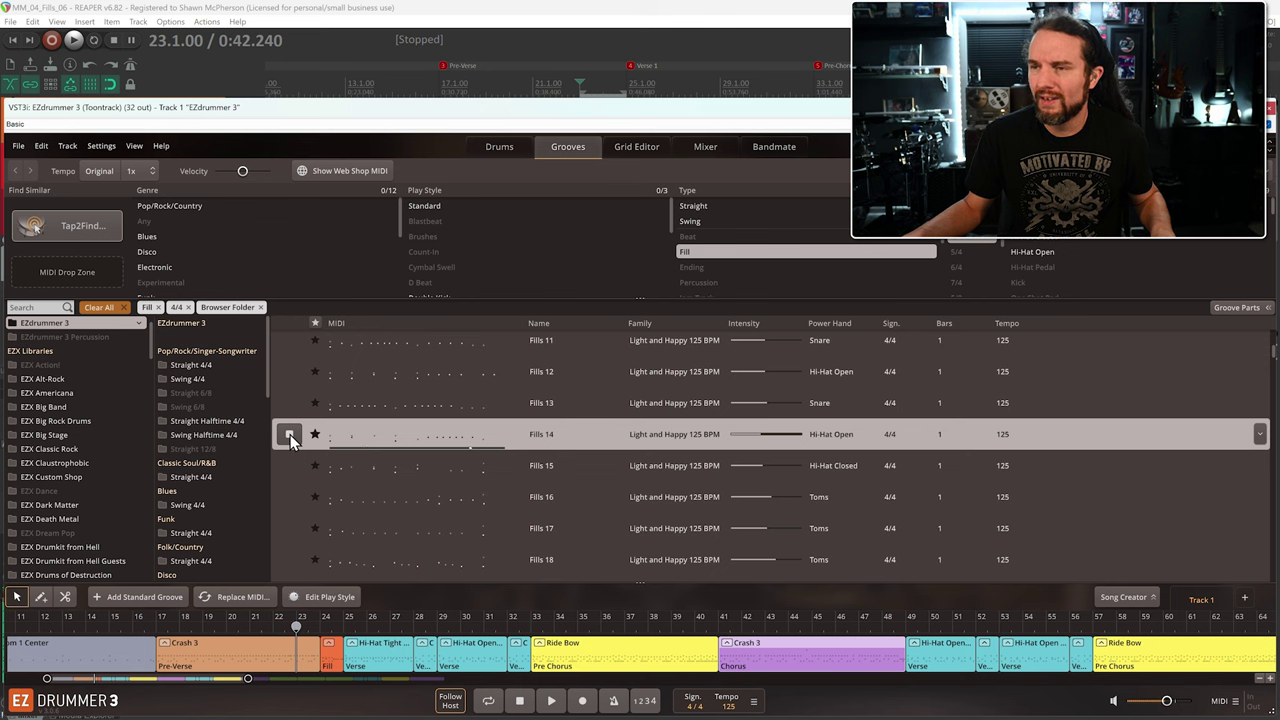
left_click(288, 467)
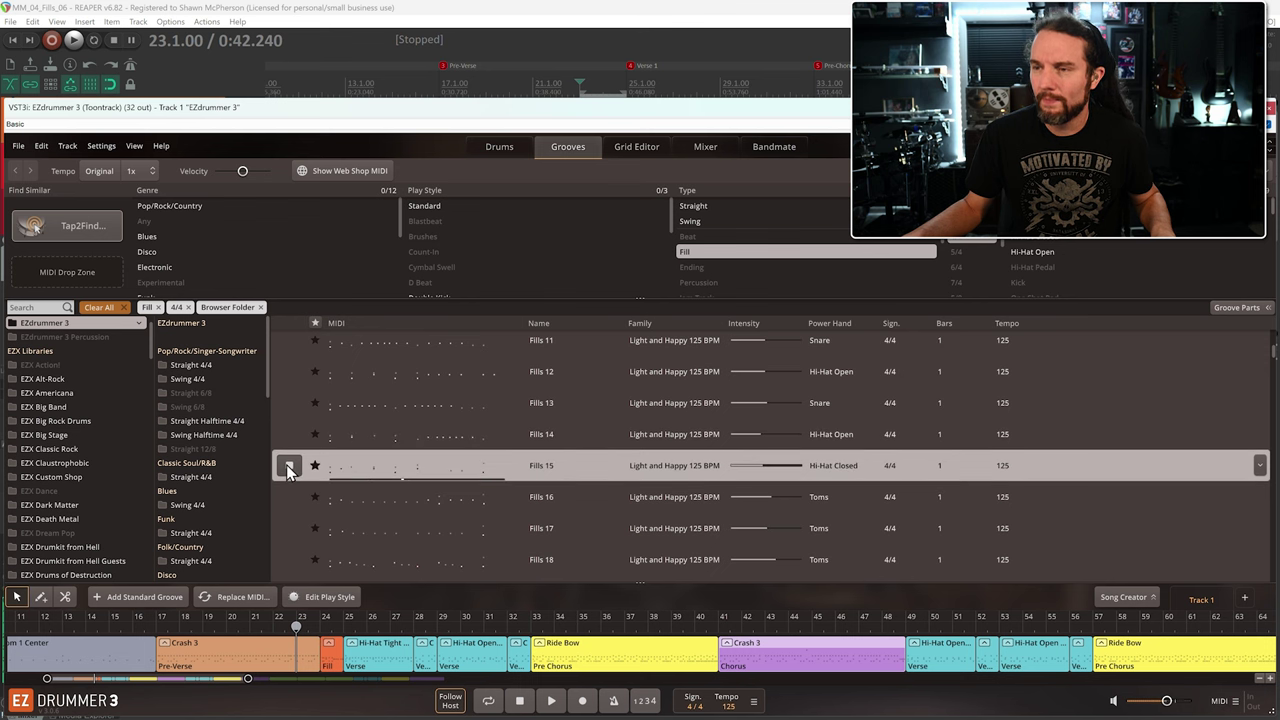
left_click(289, 497)
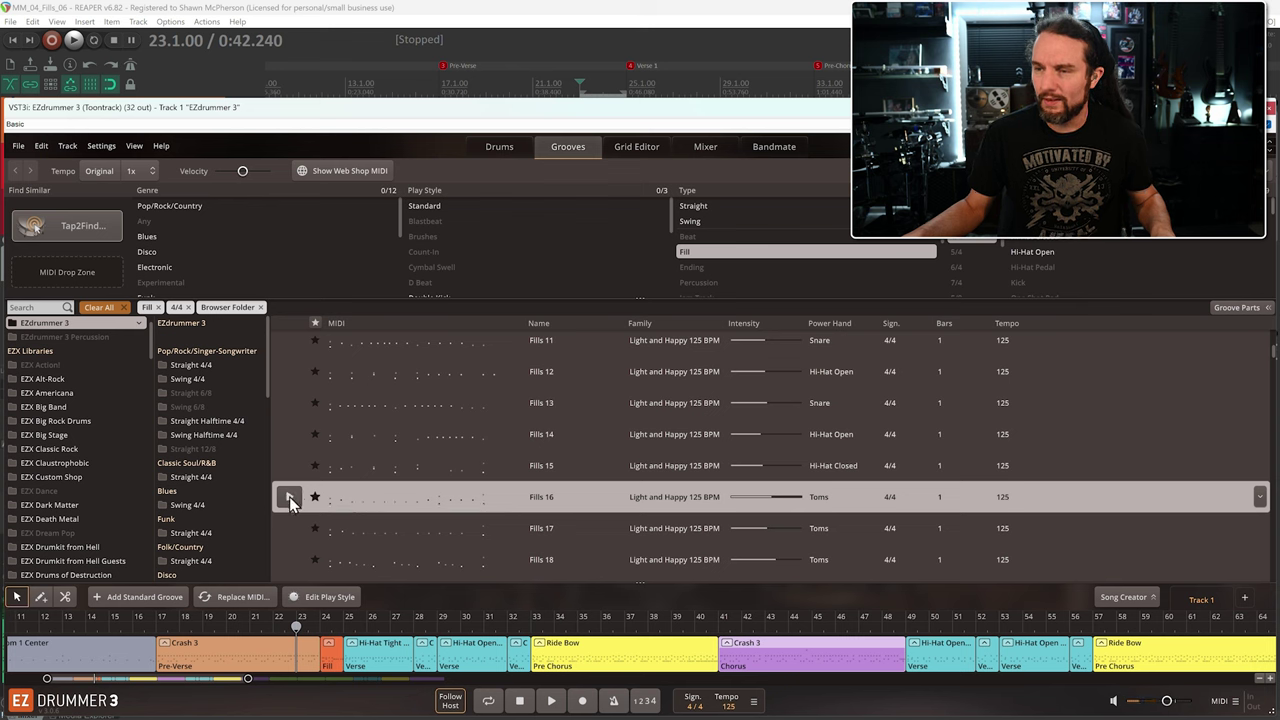
left_click(289, 498)
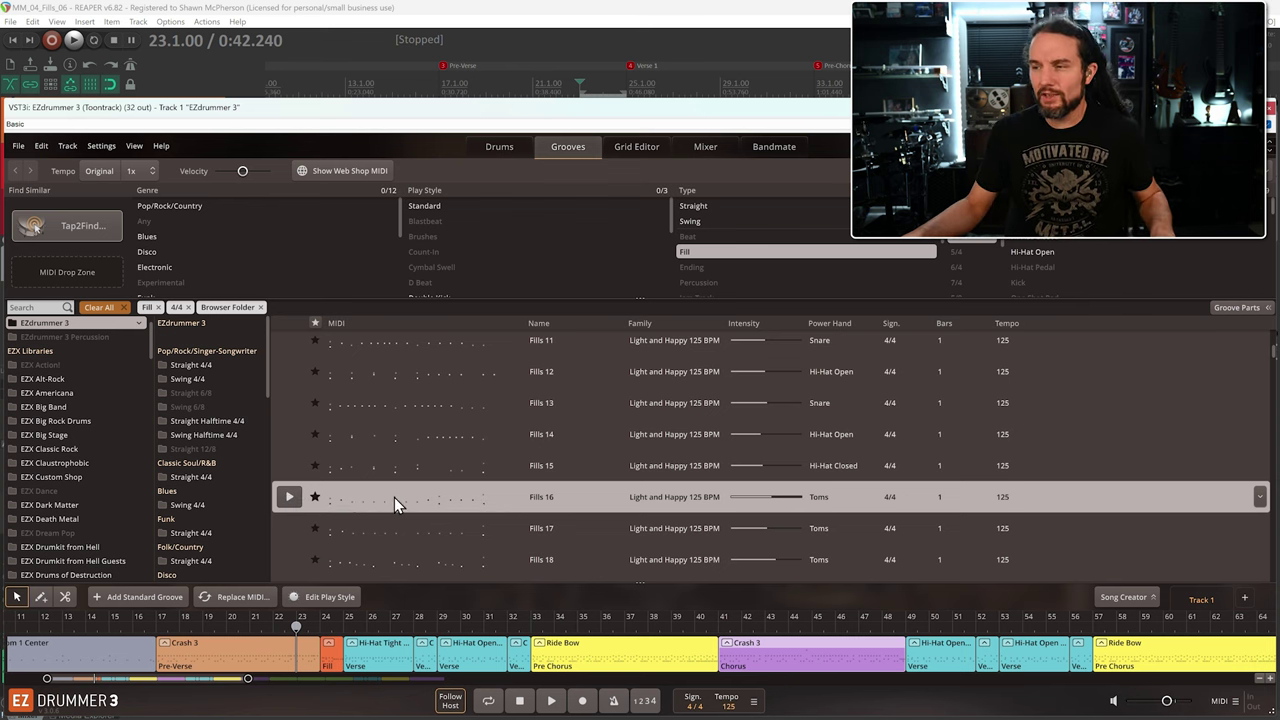
Place Fills 16 at bar 48 at the end of the Chorus and play it from bar 47
left_click_drag(394, 497, 884, 634)
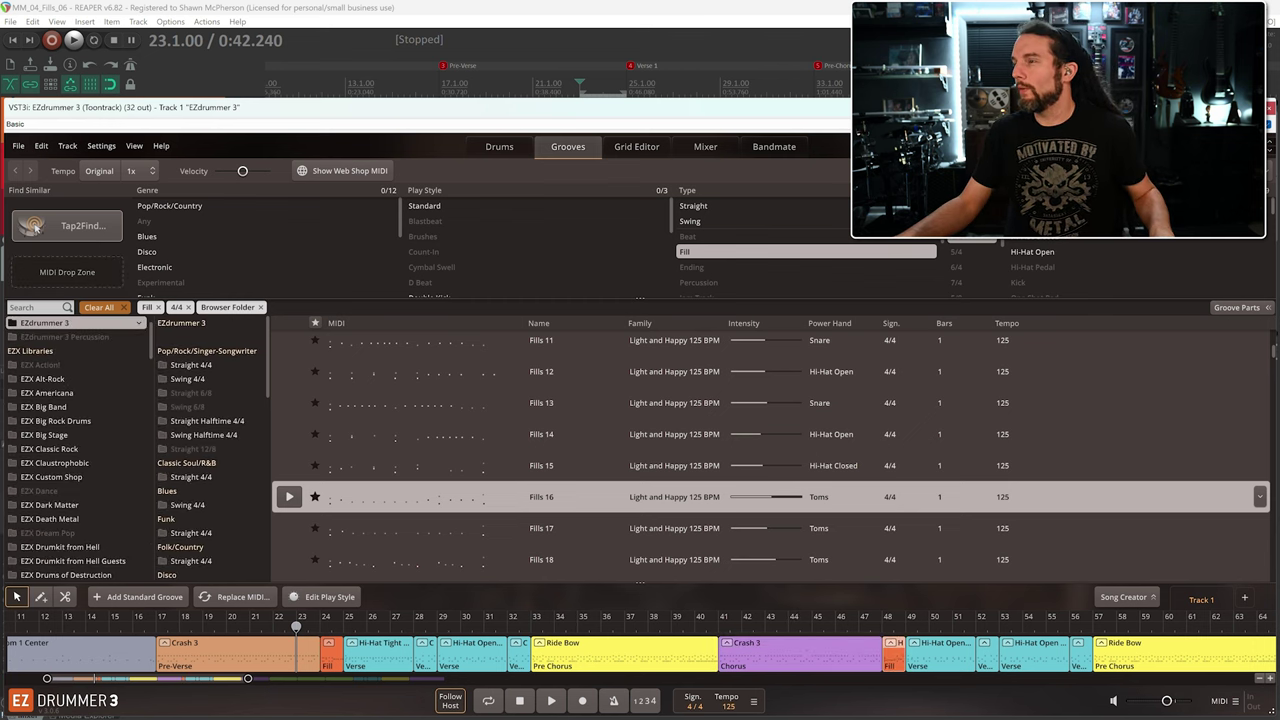
key("space")
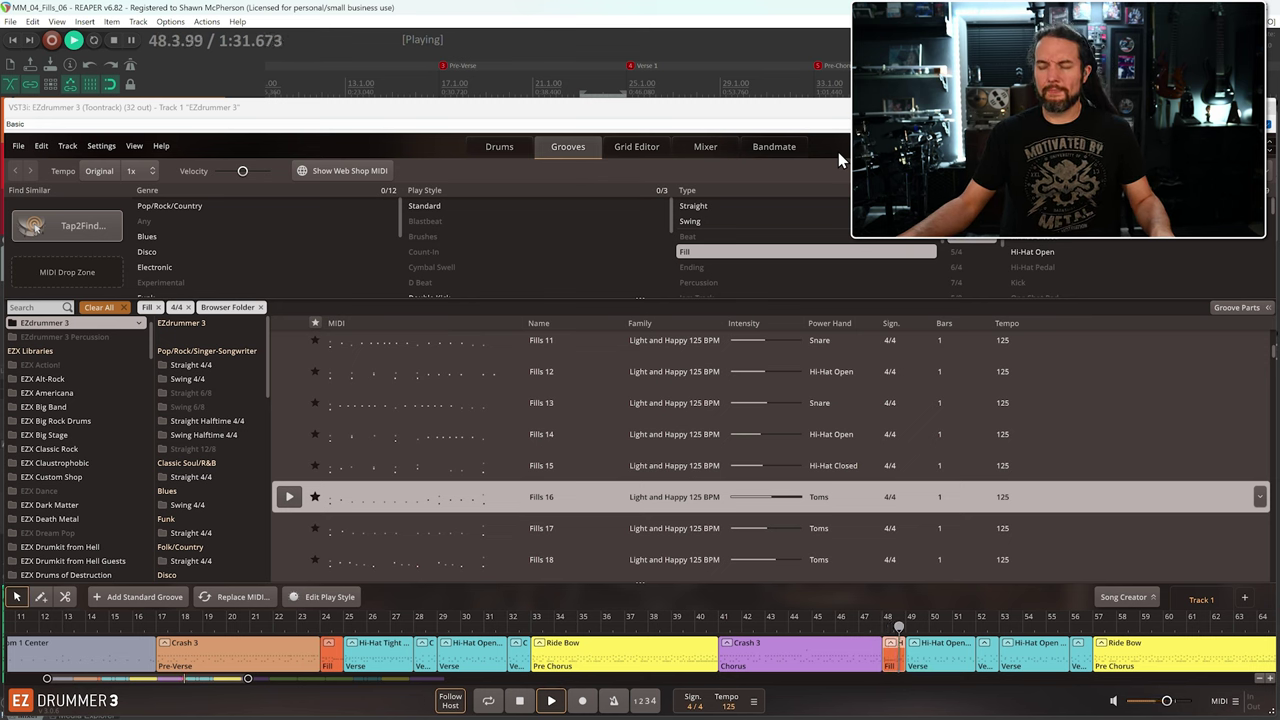
key("space")
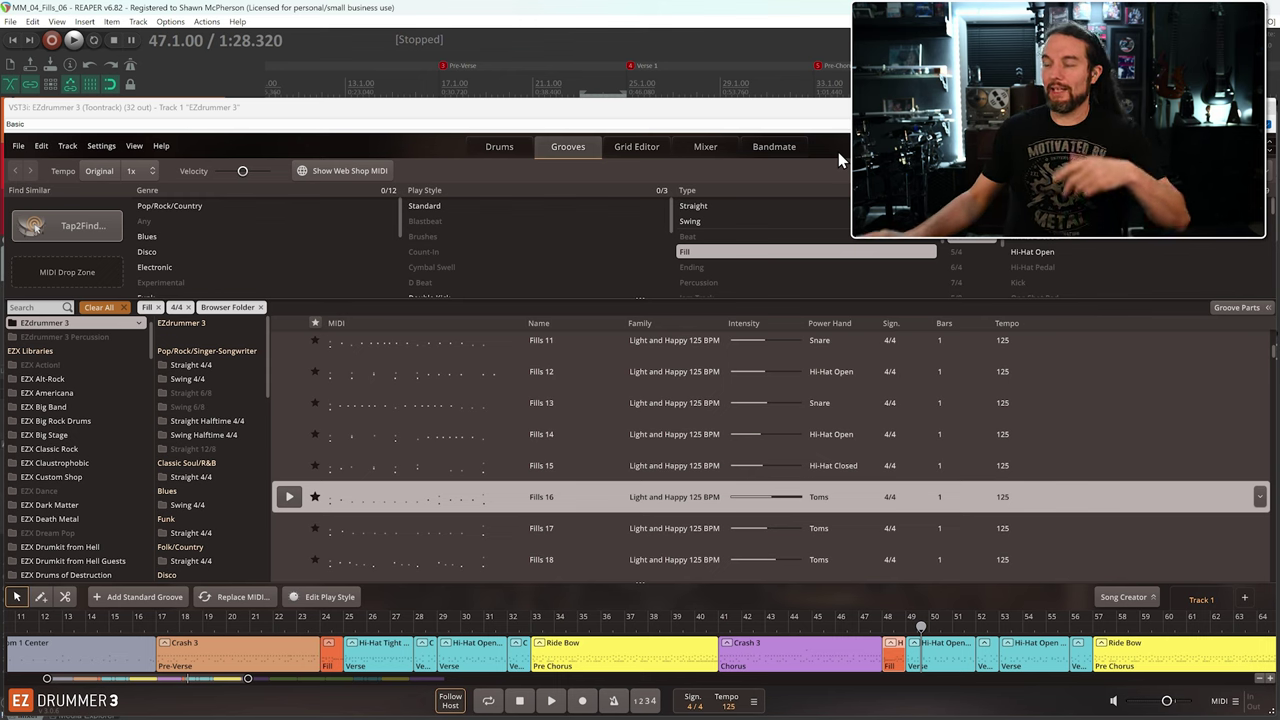
double_click(893, 650)
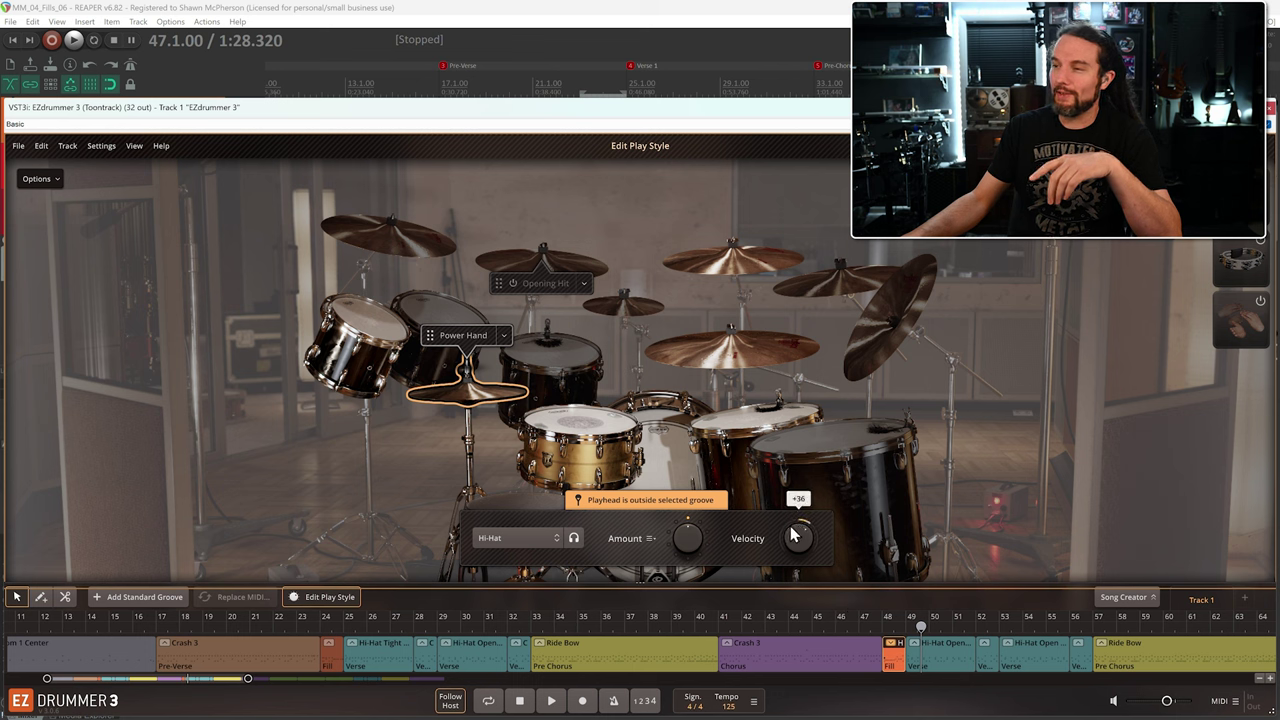
Play the bar 48 fill to hear its +44 Hi-Hat velocity boost, then scroll the timeline right
key("space")
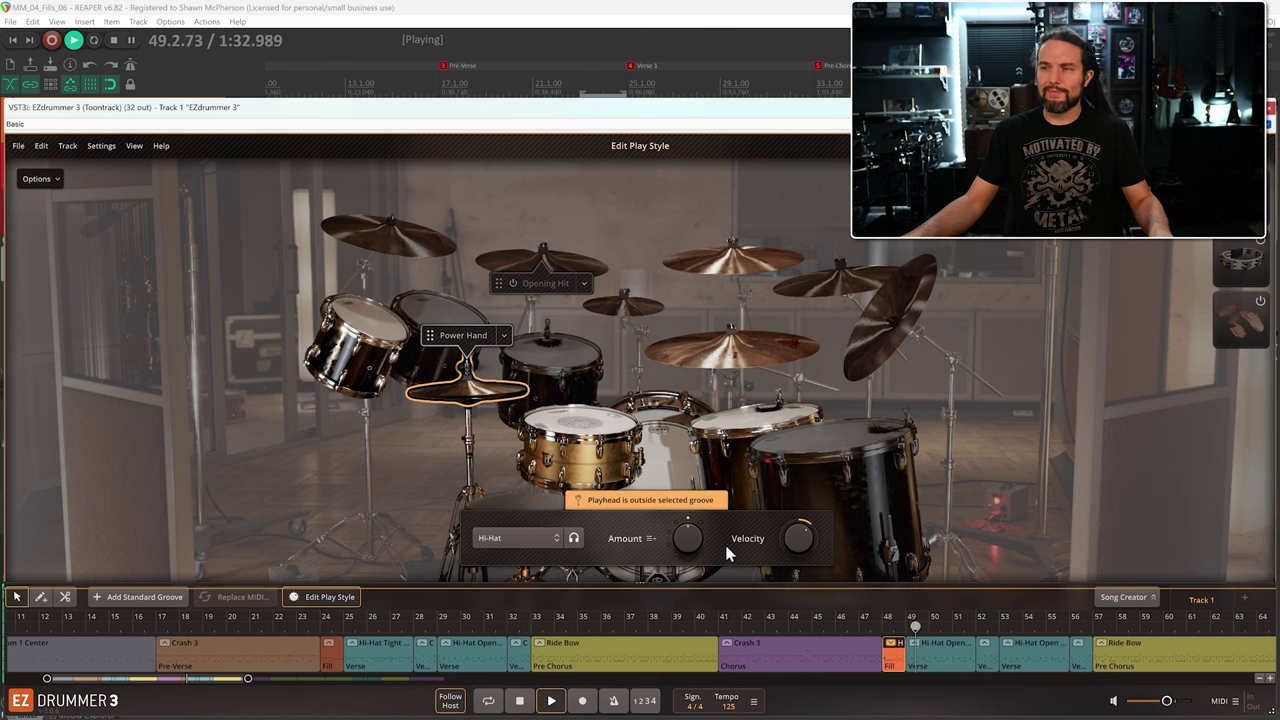
key("space")
mouse_move(797, 550)
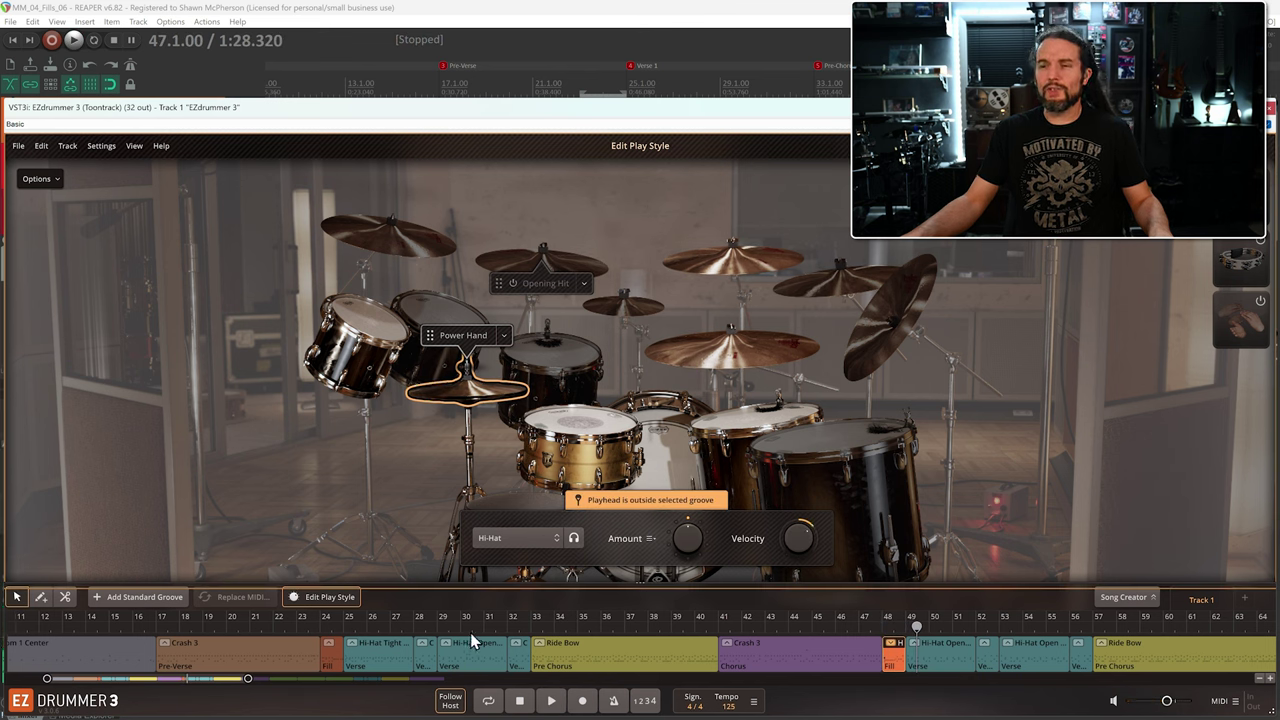
left_click_drag(215, 678, 350, 695)
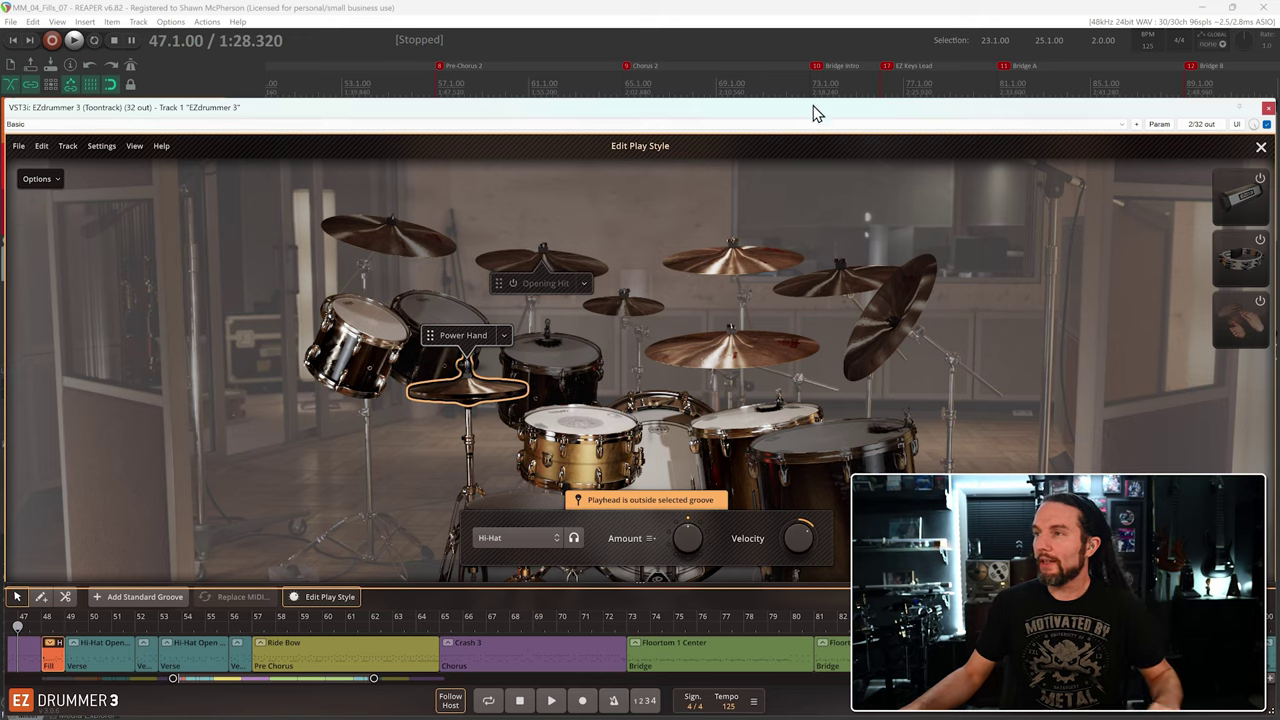
left_click(818, 70)
key("space")
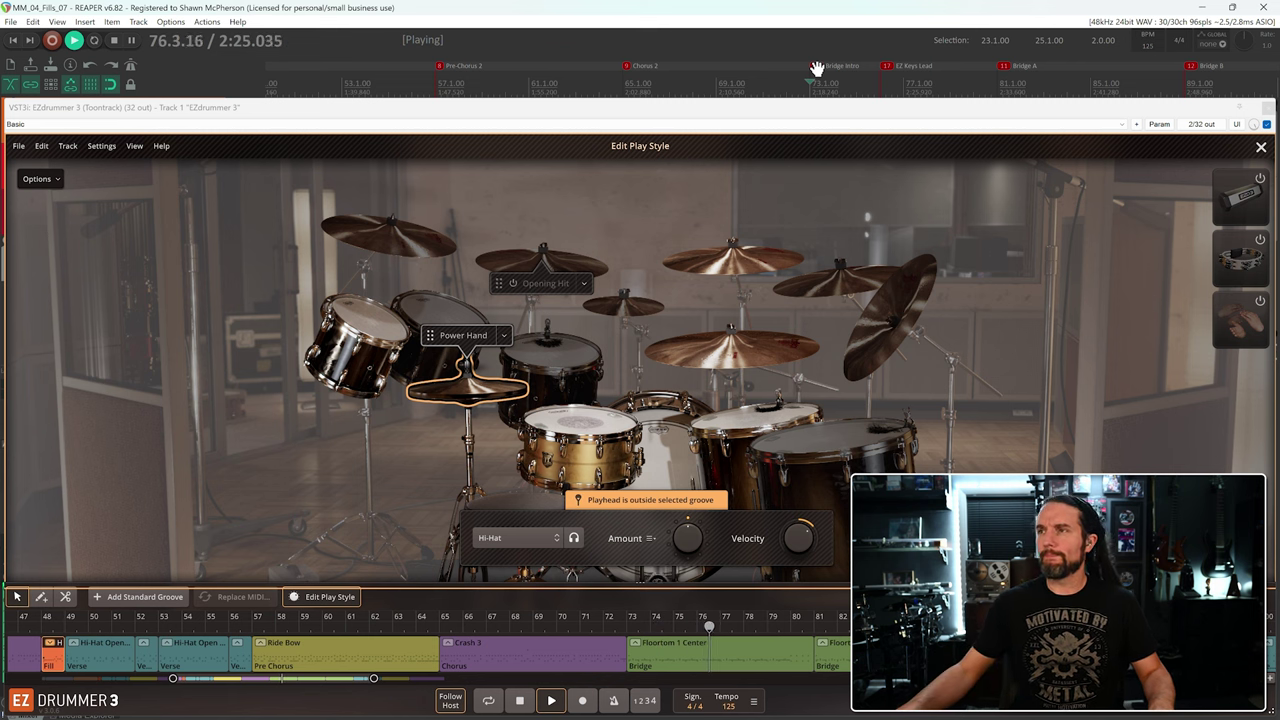
key("space")
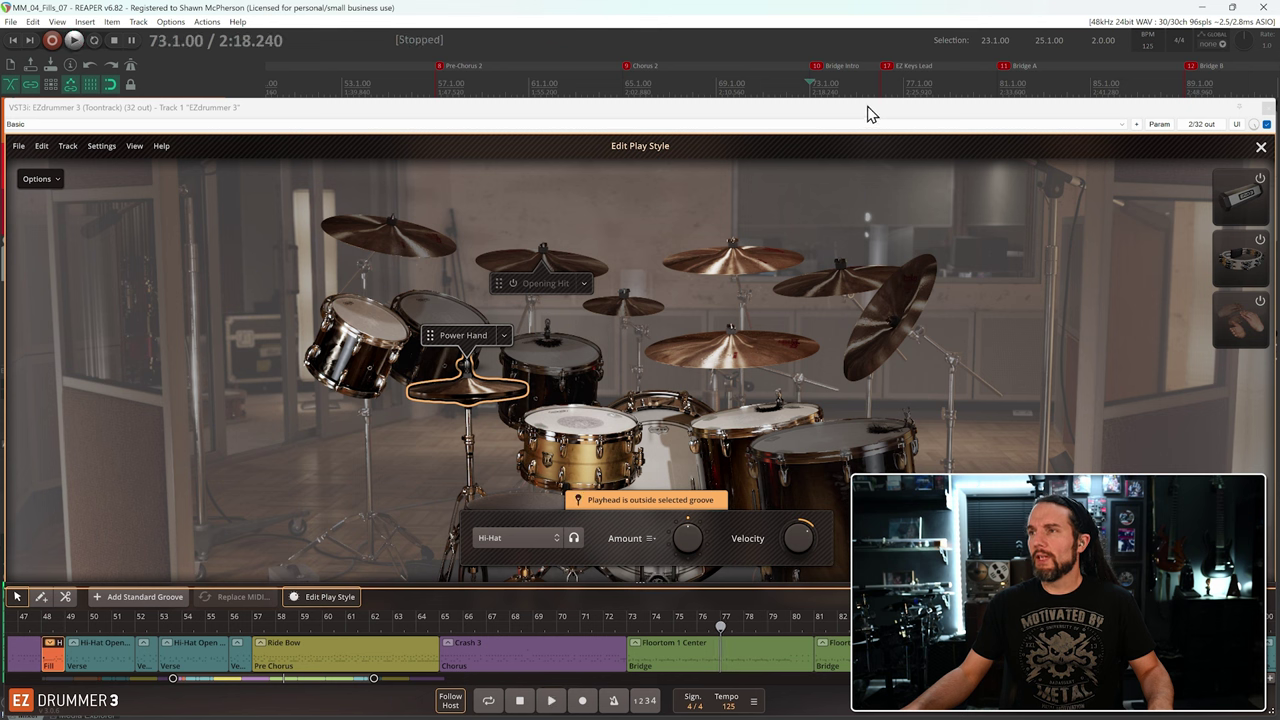
left_click(762, 85)
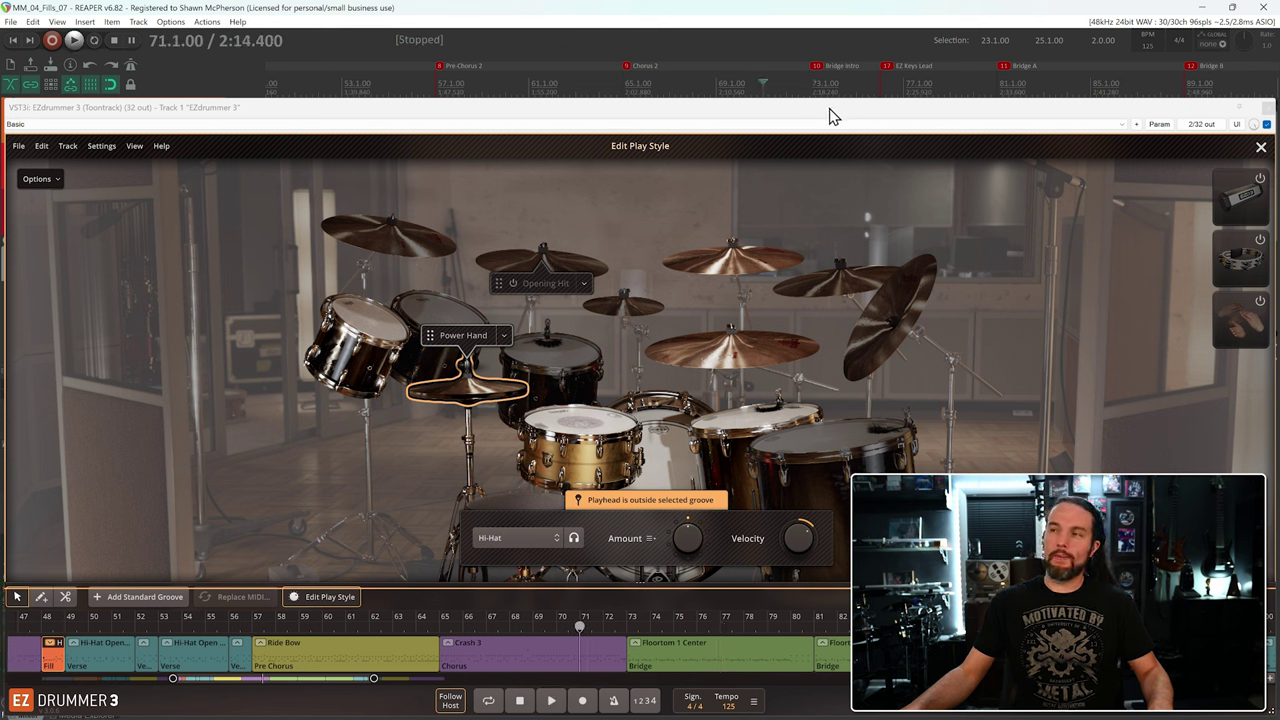
key("space")
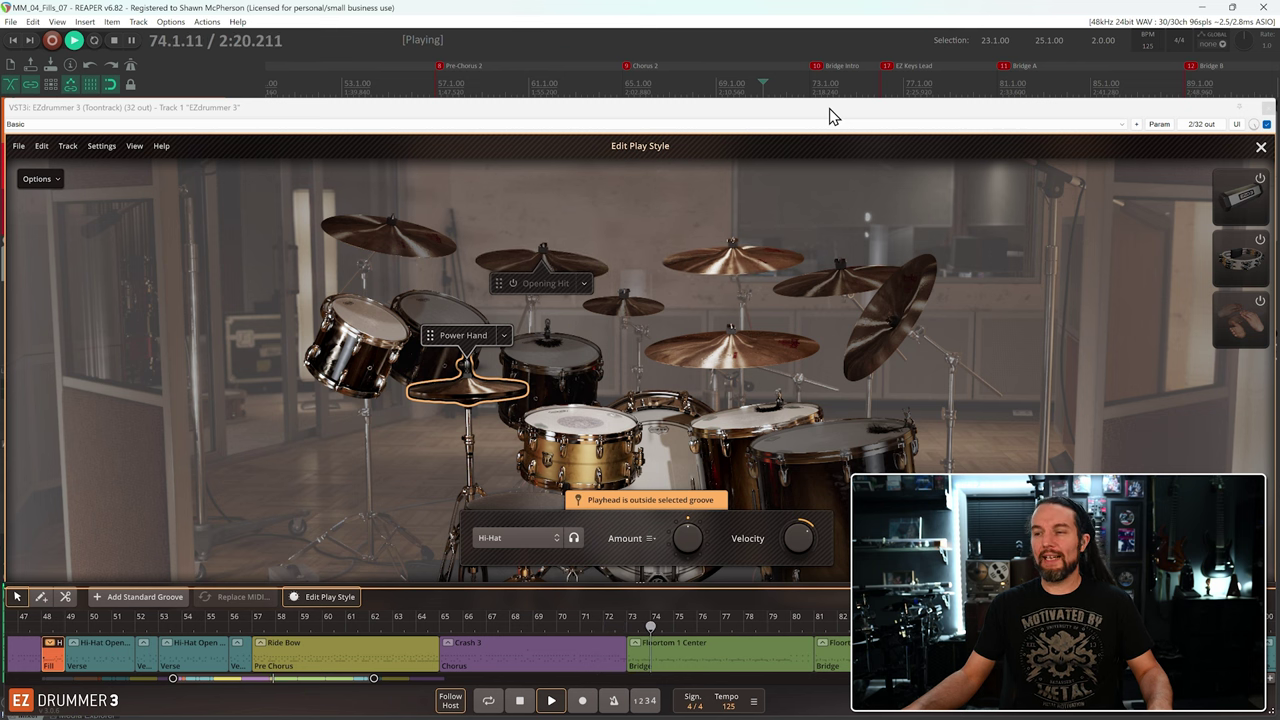
key("space")
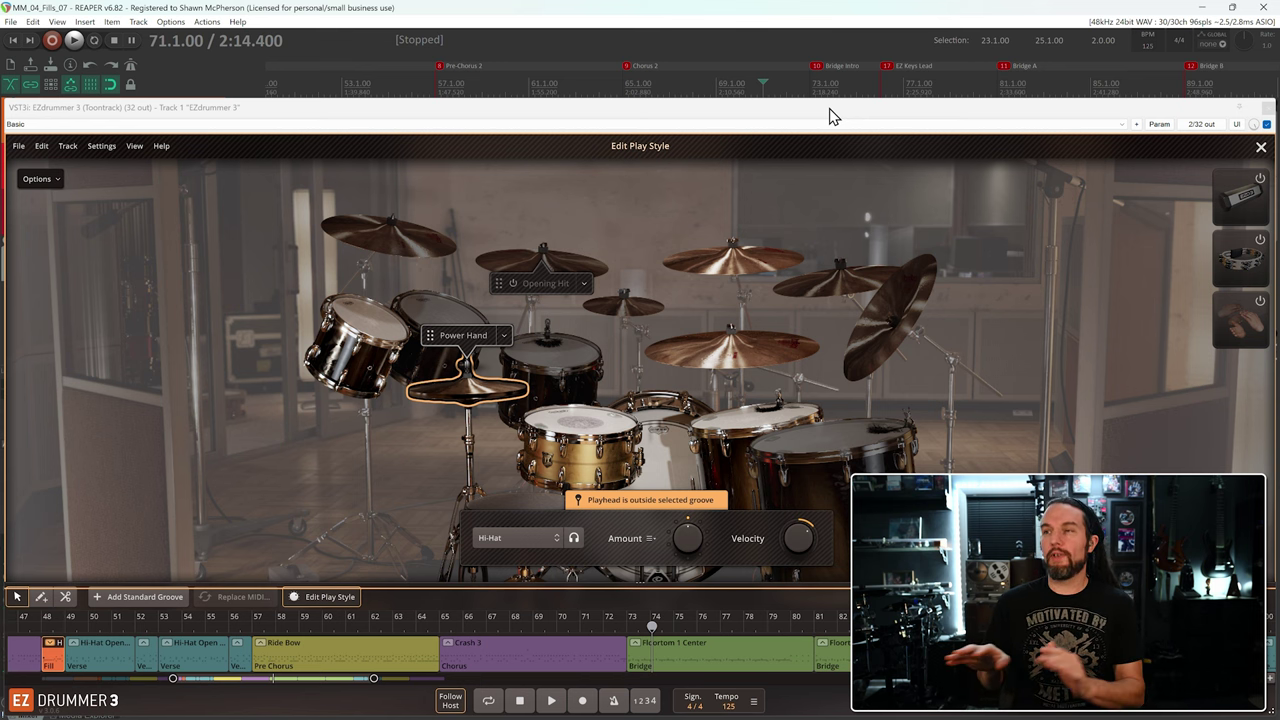
Close the play style view and filter the 4/4 fills to the Metal genre
left_click(1260, 148)
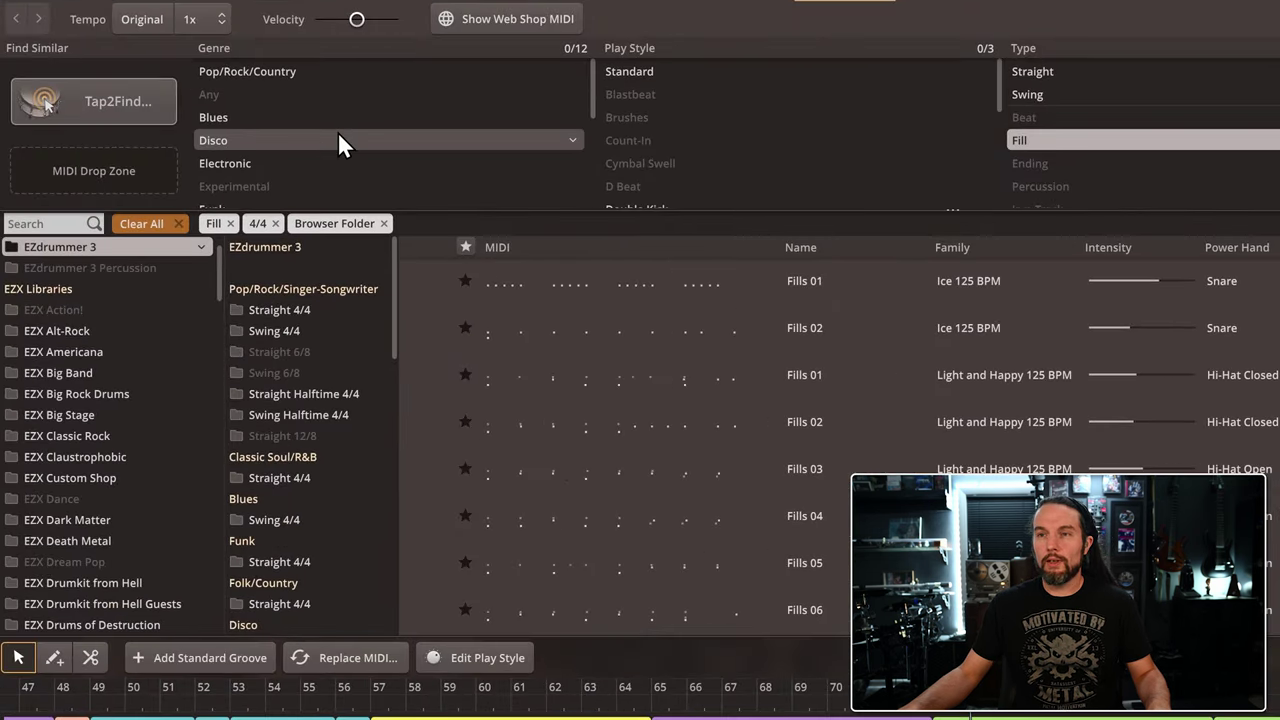
scroll(336, 135, "down", 5)
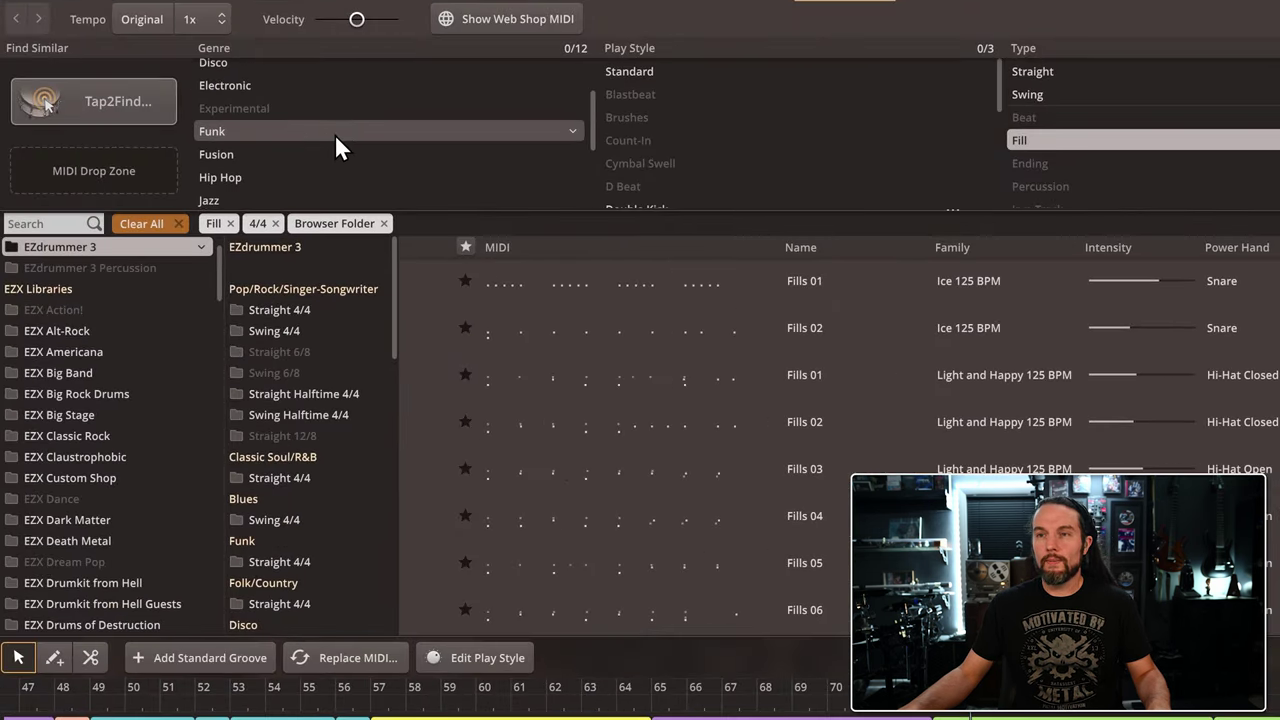
left_click(304, 170)
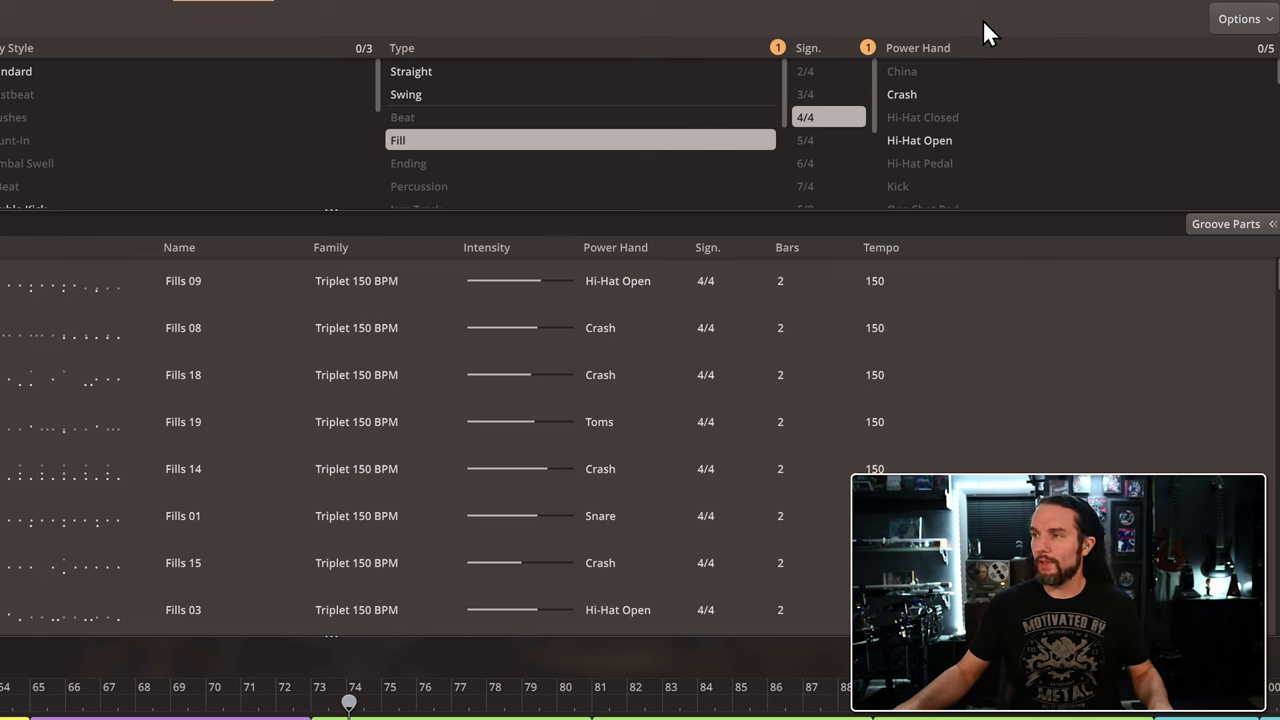
Filter the Metal fills to those with a Toms power hand
scroll(984, 126, "down", 5)
scroll(972, 146, "down", 3)
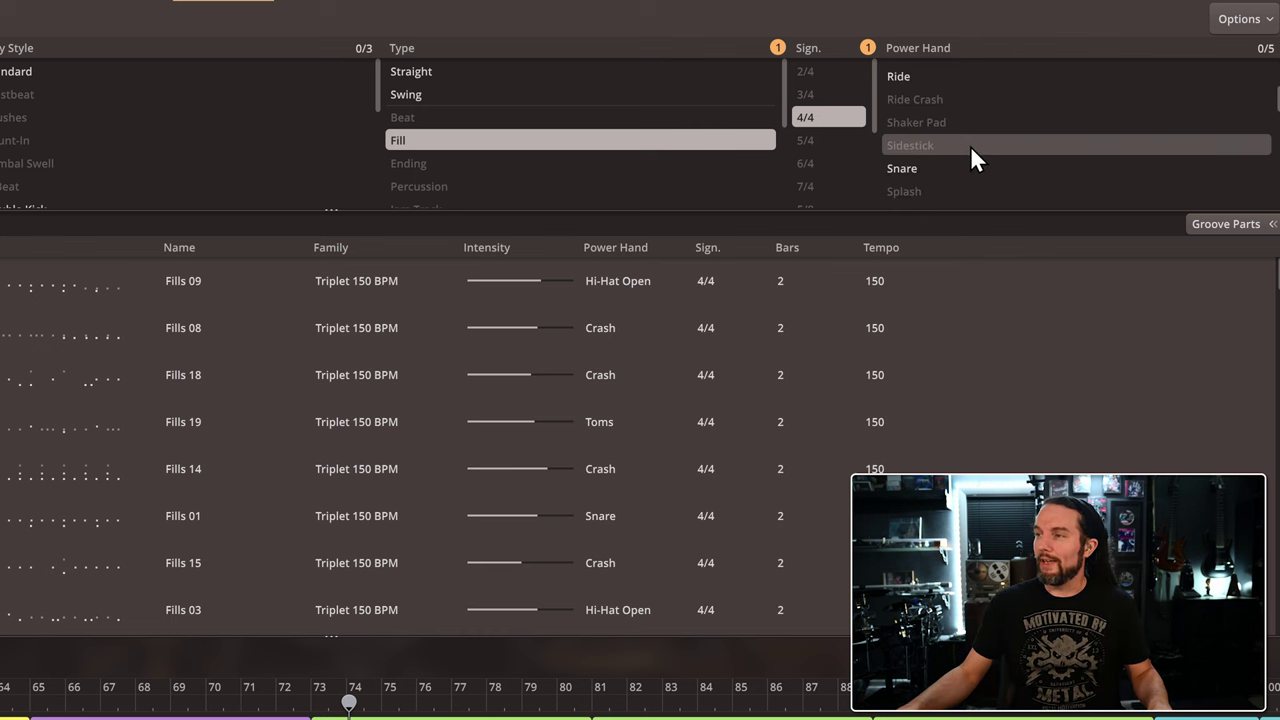
left_click(948, 160)
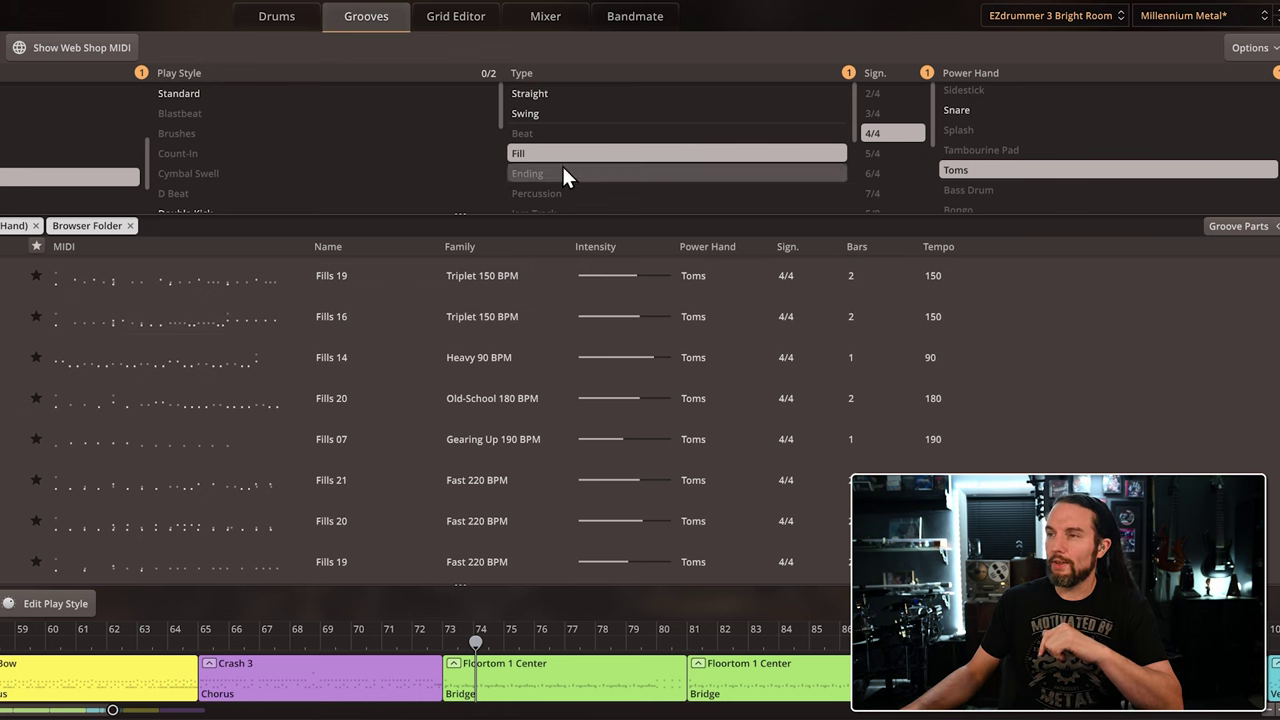
Add a Resolution filter and exclude 1/8 Triplet and 1/16 Triplet fills
right_click(578, 76)
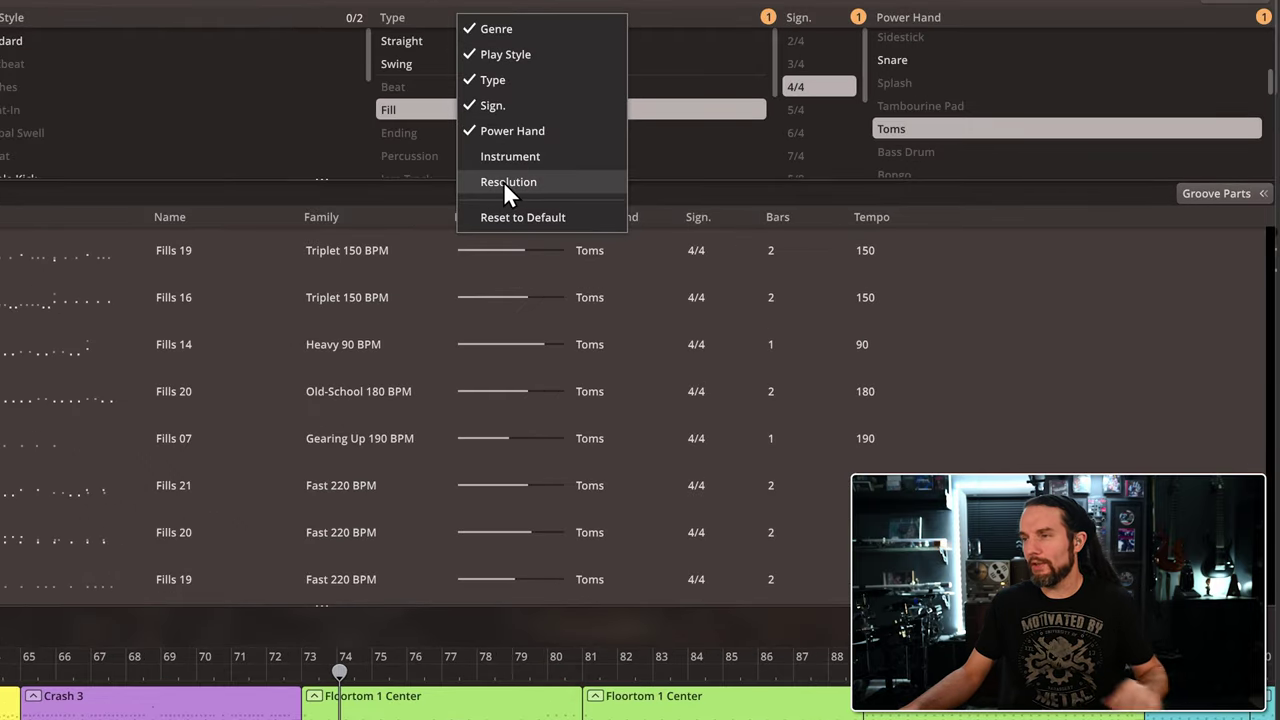
left_click(505, 181)
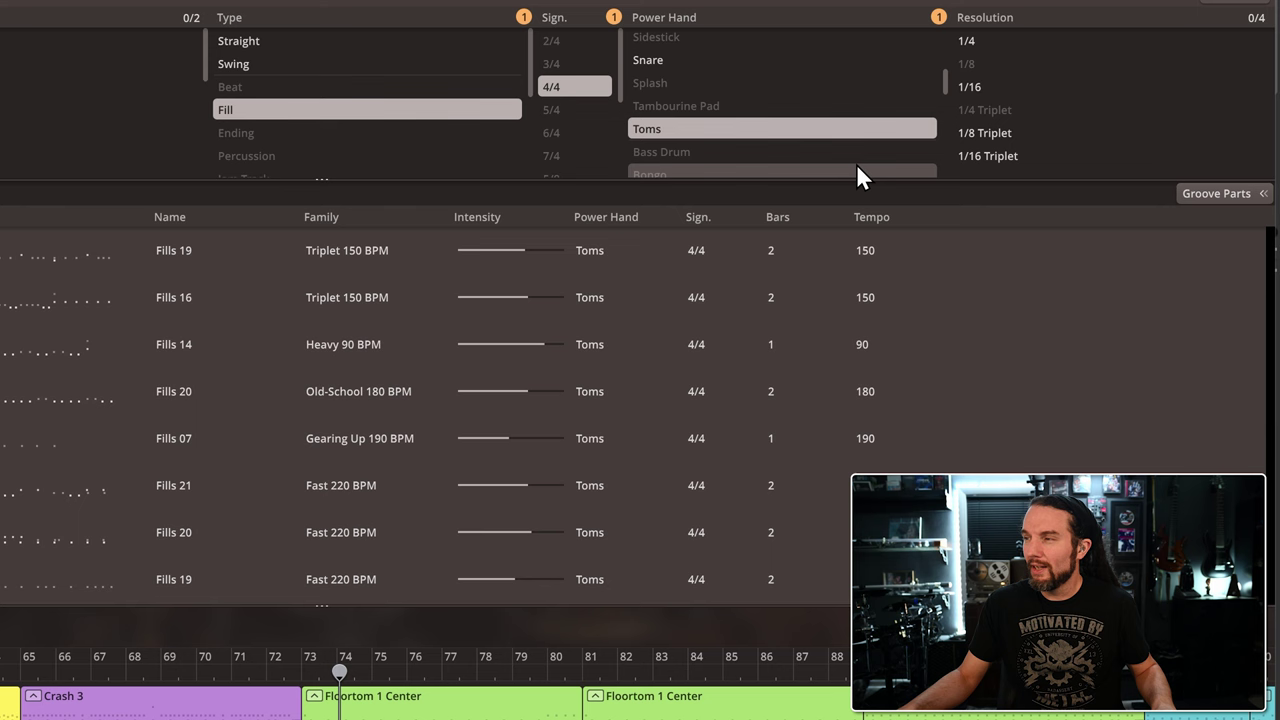
right_click(1001, 130)
left_click(1034, 137)
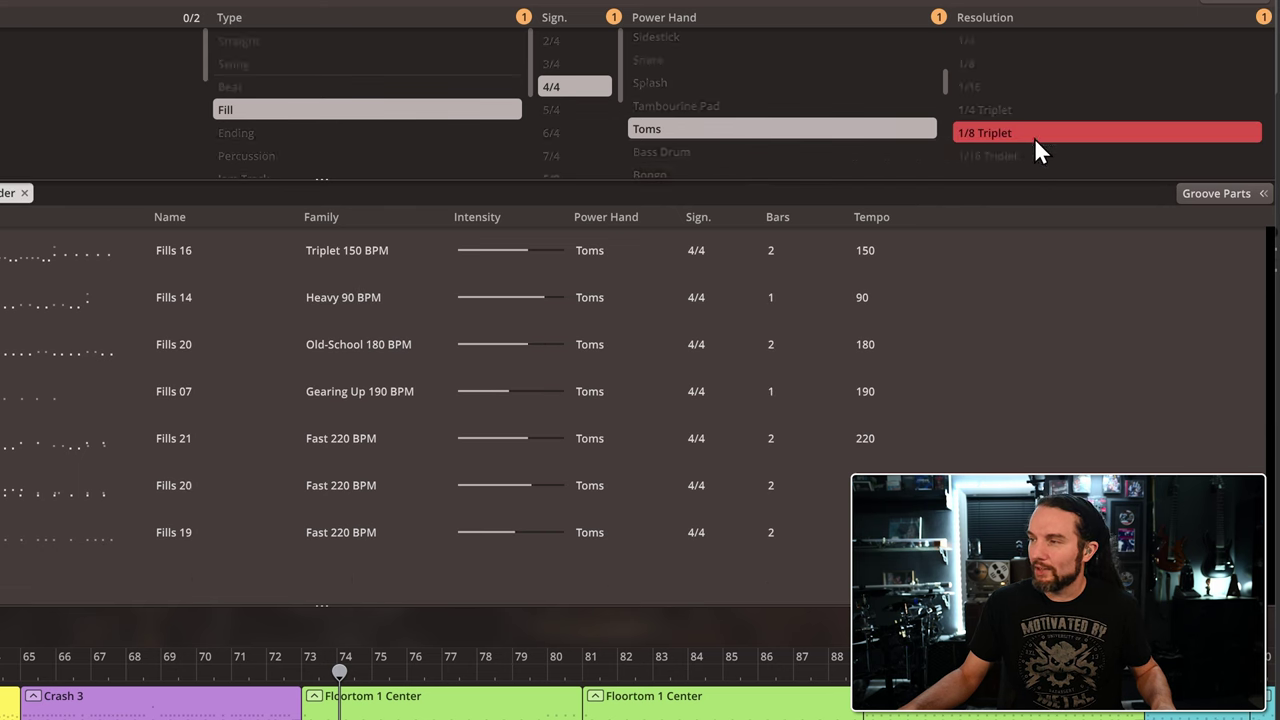
right_click(979, 150)
left_click(1006, 160)
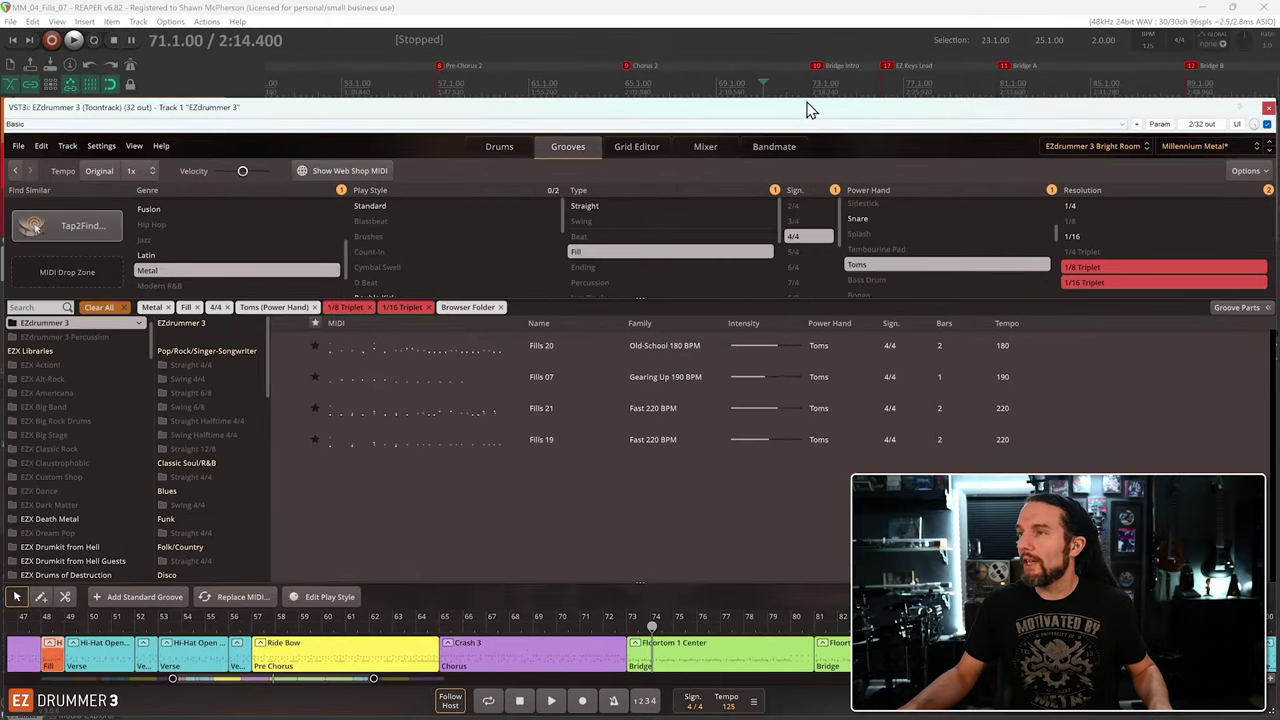
Loop bars 71–73 of the song and start playback
left_click_drag(810, 88, 763, 88)
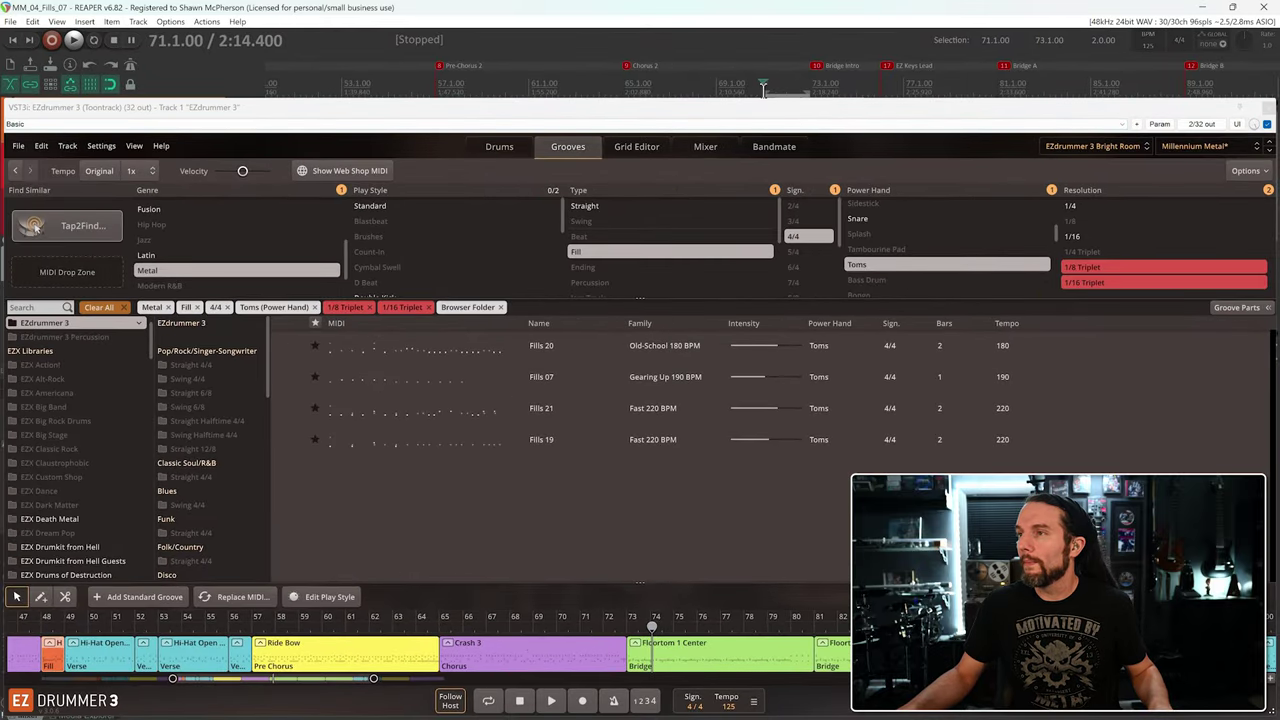
left_click(94, 40)
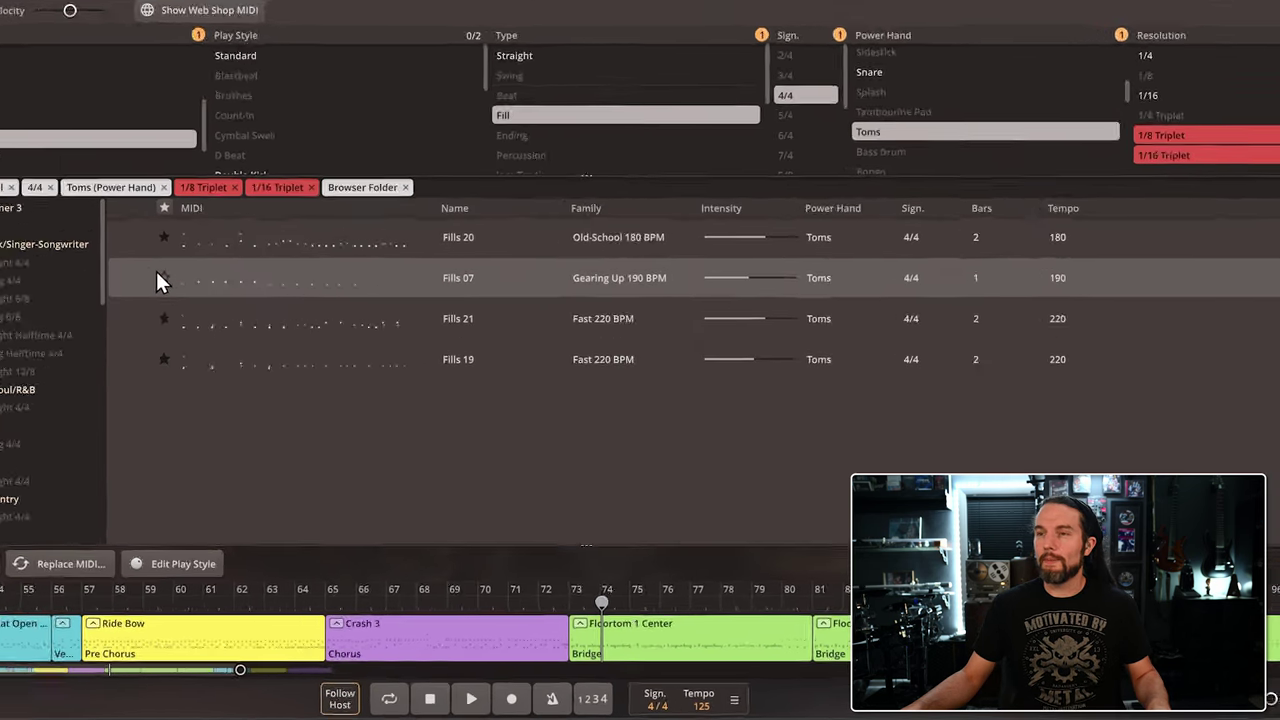
key("space")
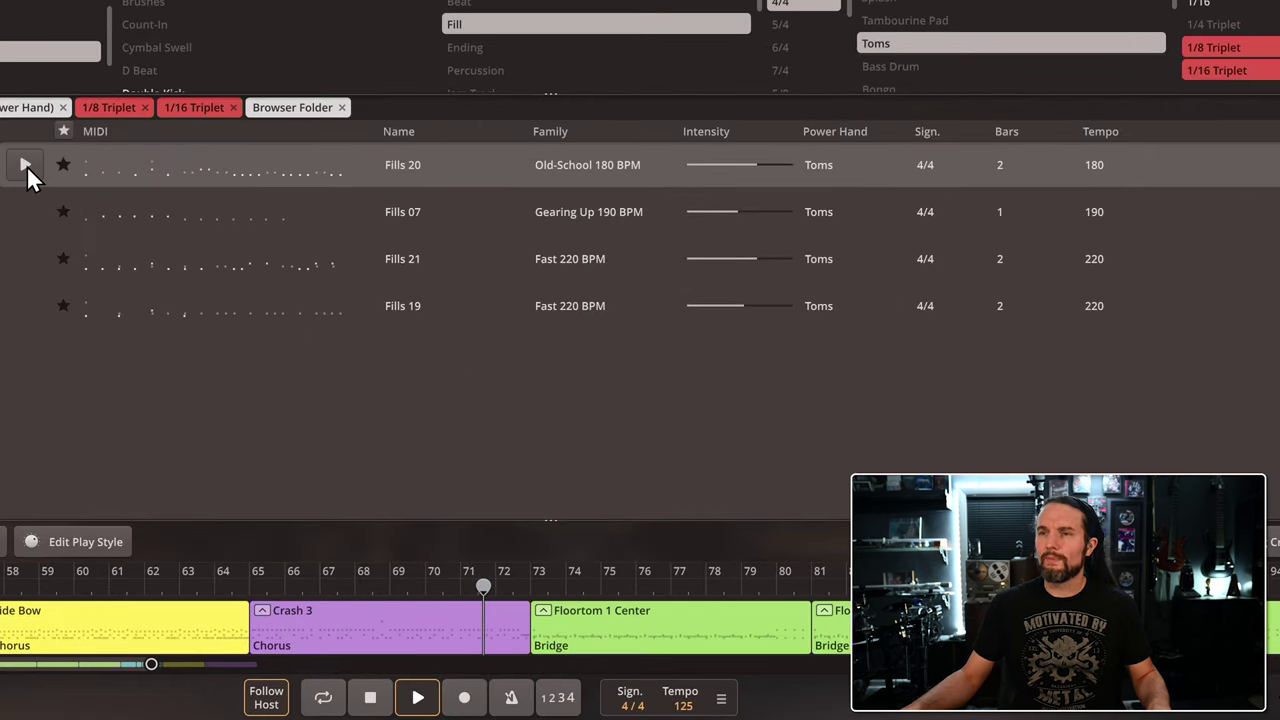
Audition Fills 20, Fills 07, Fills 21 and Fills 19 against the looped song
left_click(26, 165)
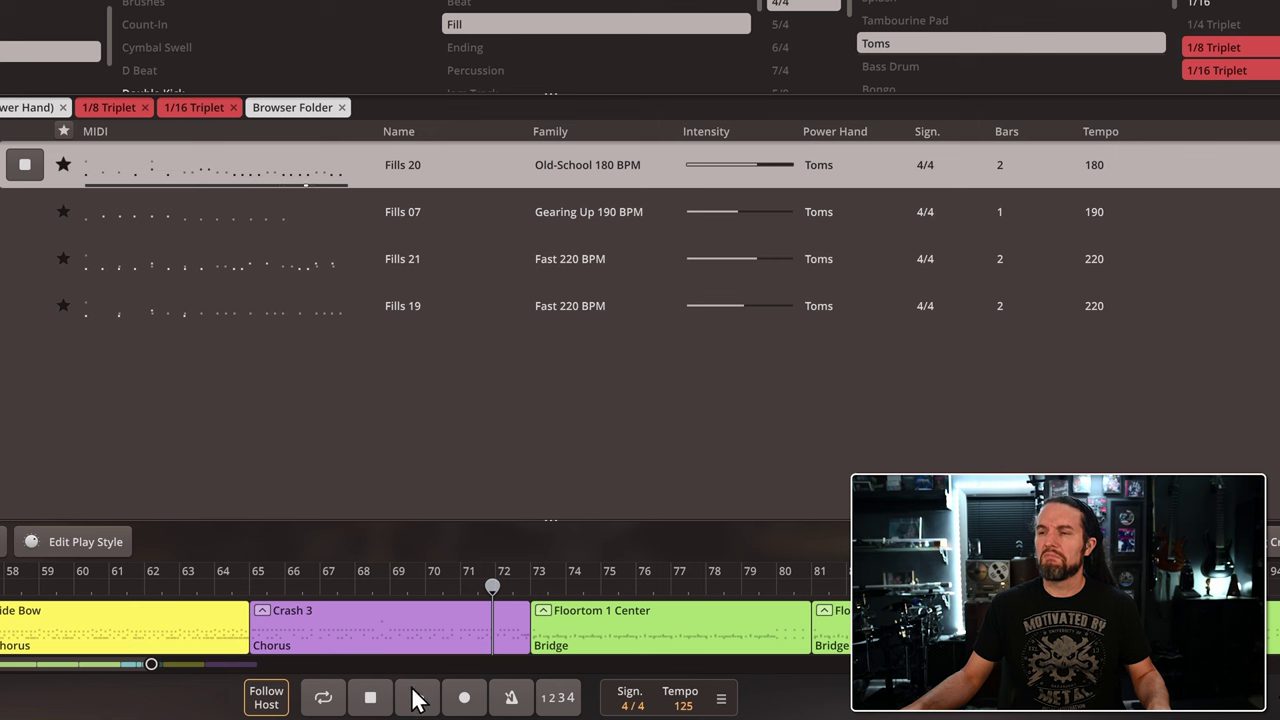
left_click(417, 698)
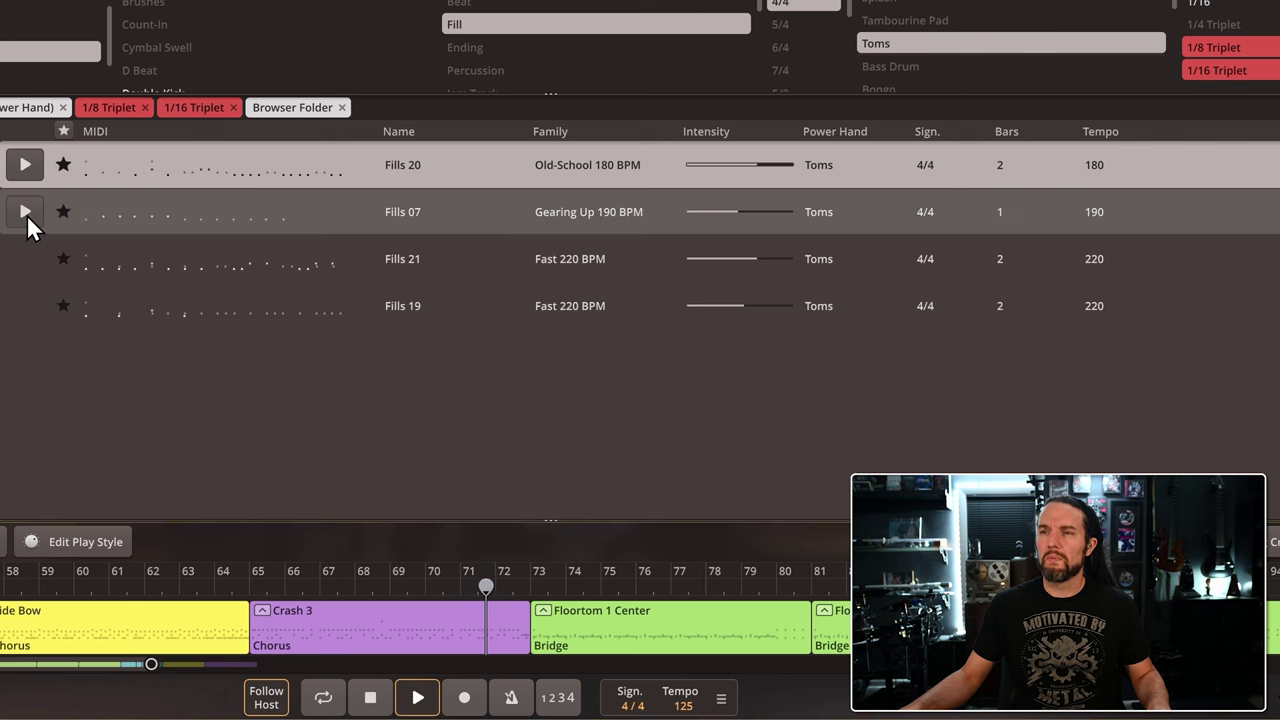
left_click(26, 212)
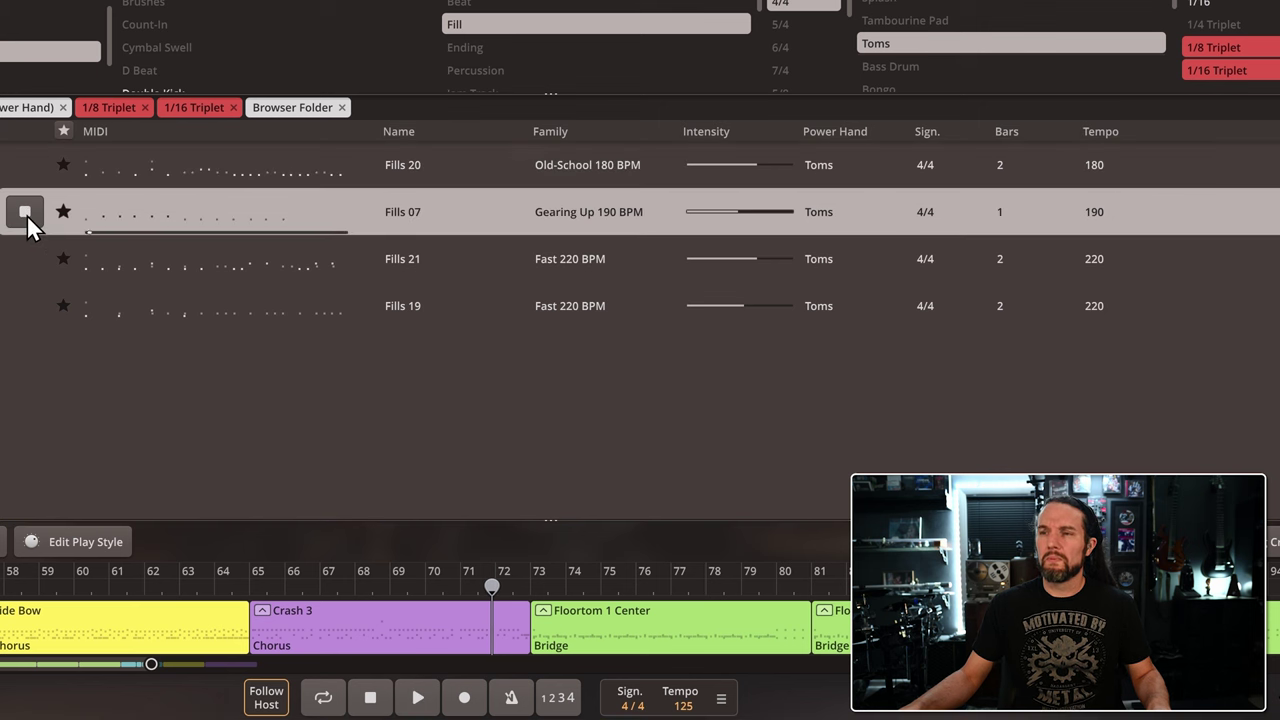
left_click(418, 698)
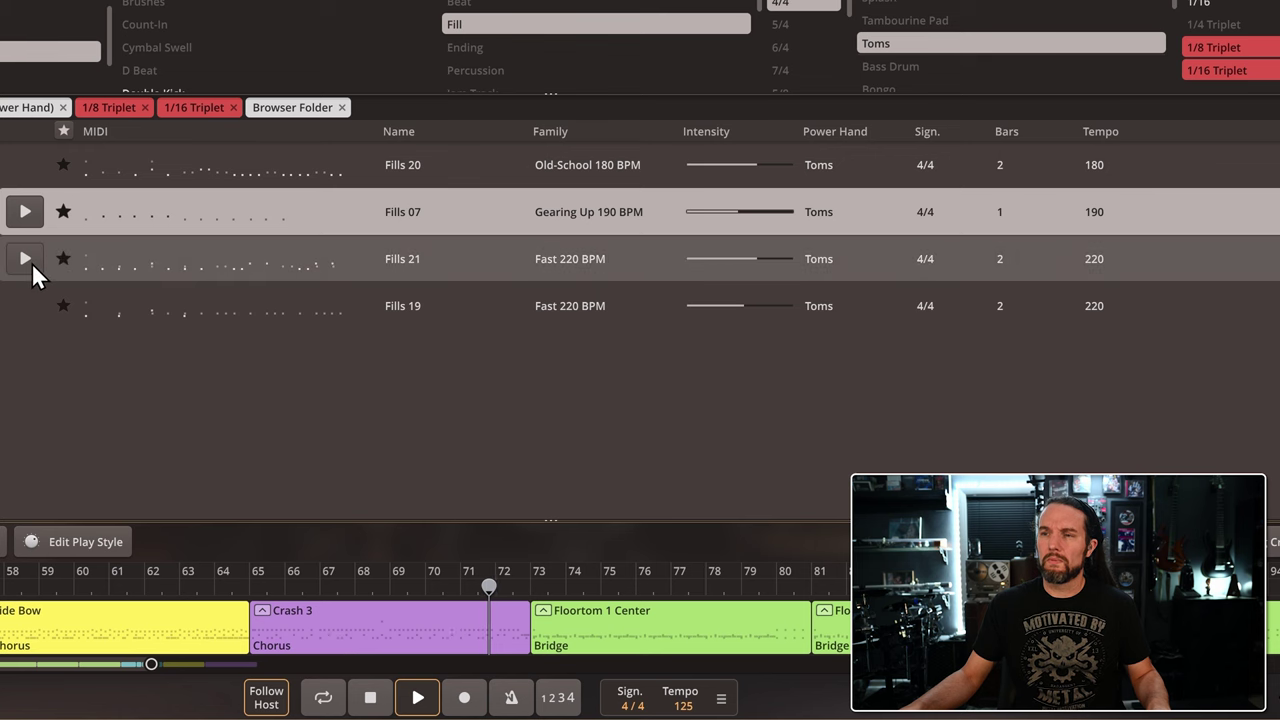
left_click(31, 262)
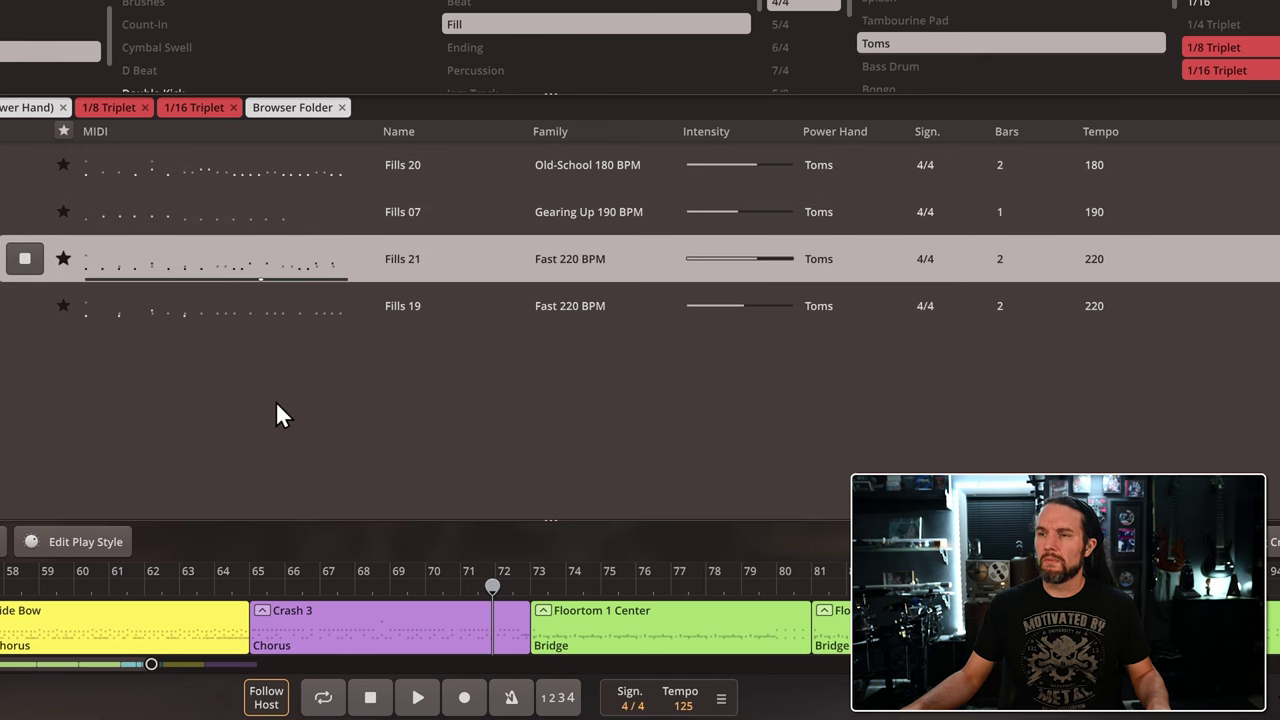
left_click(418, 698)
left_click(29, 306)
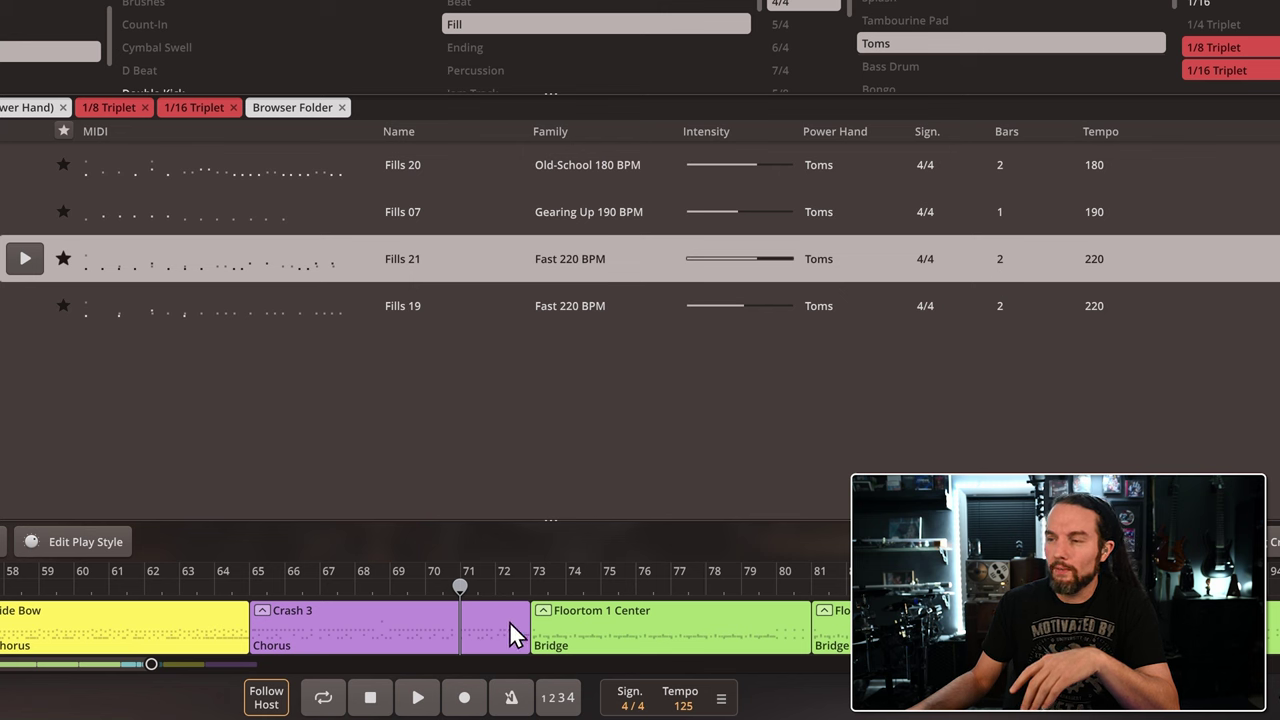
Place Fills 21 as a one-bar fill at bar 72, extend Crash 3 to meet it, and play it through
left_click_drag(195, 262, 461, 591)
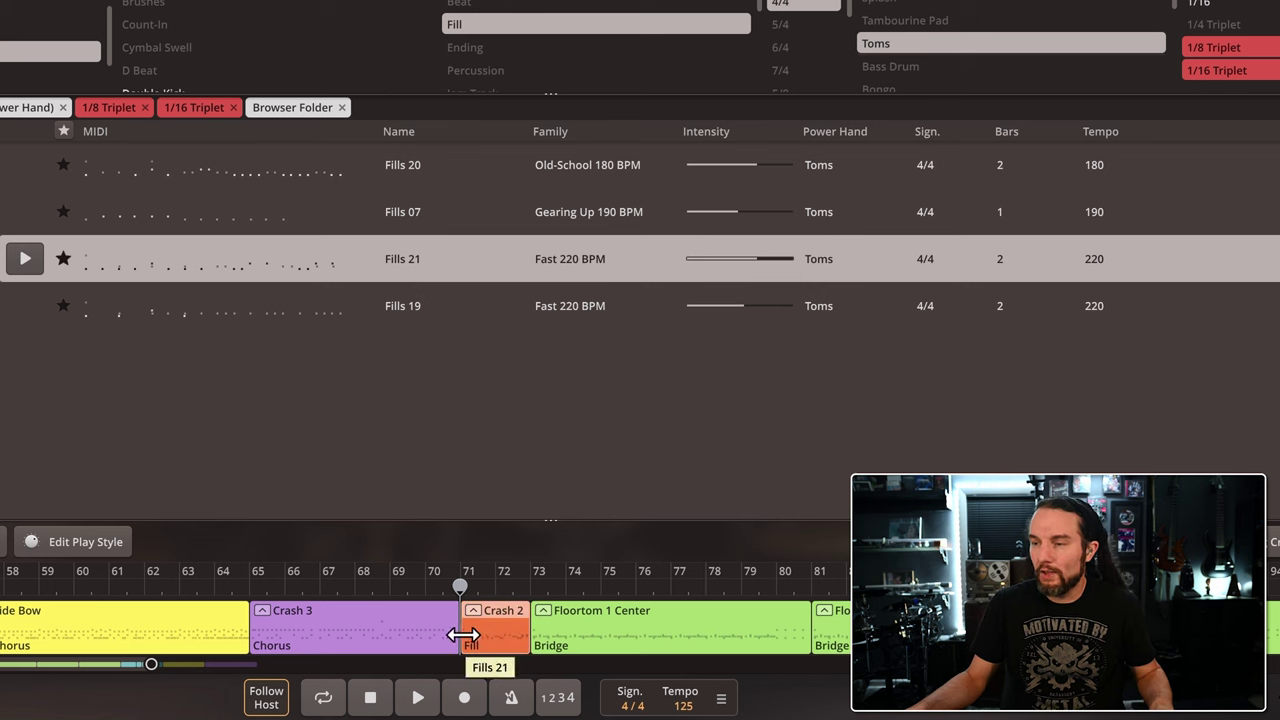
left_click_drag(463, 634, 497, 630)
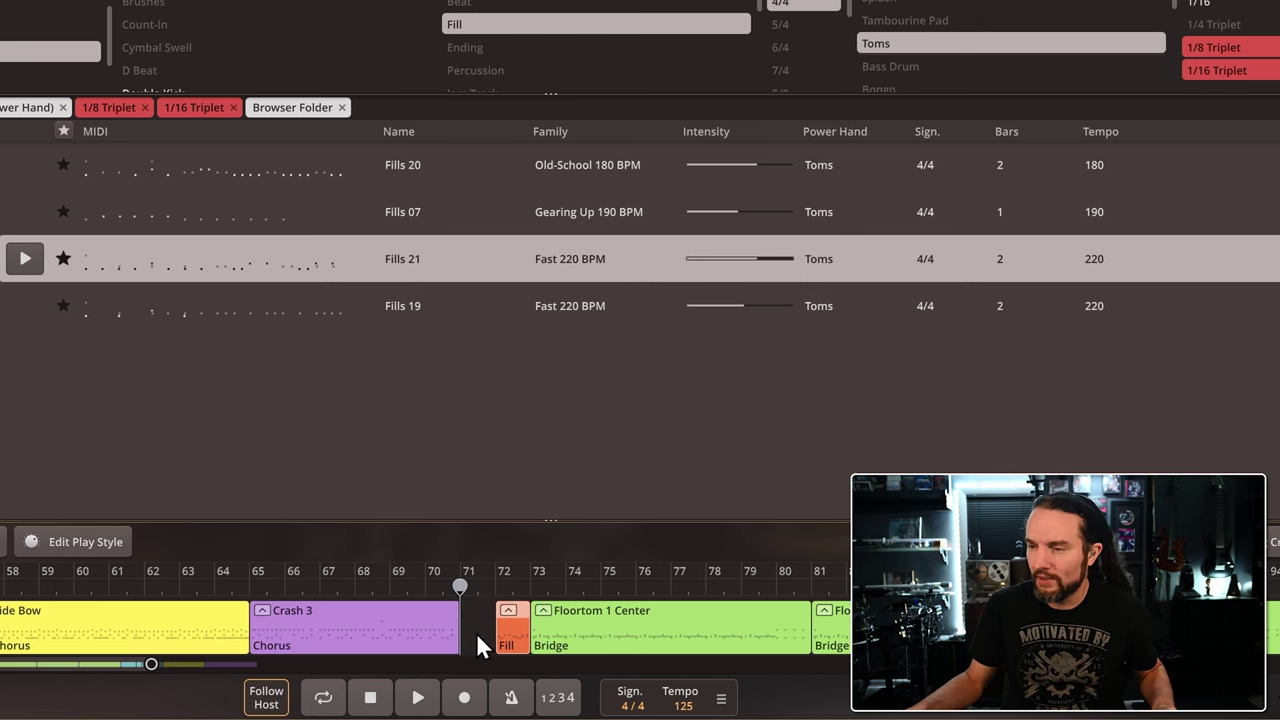
left_click_drag(469, 636, 494, 636)
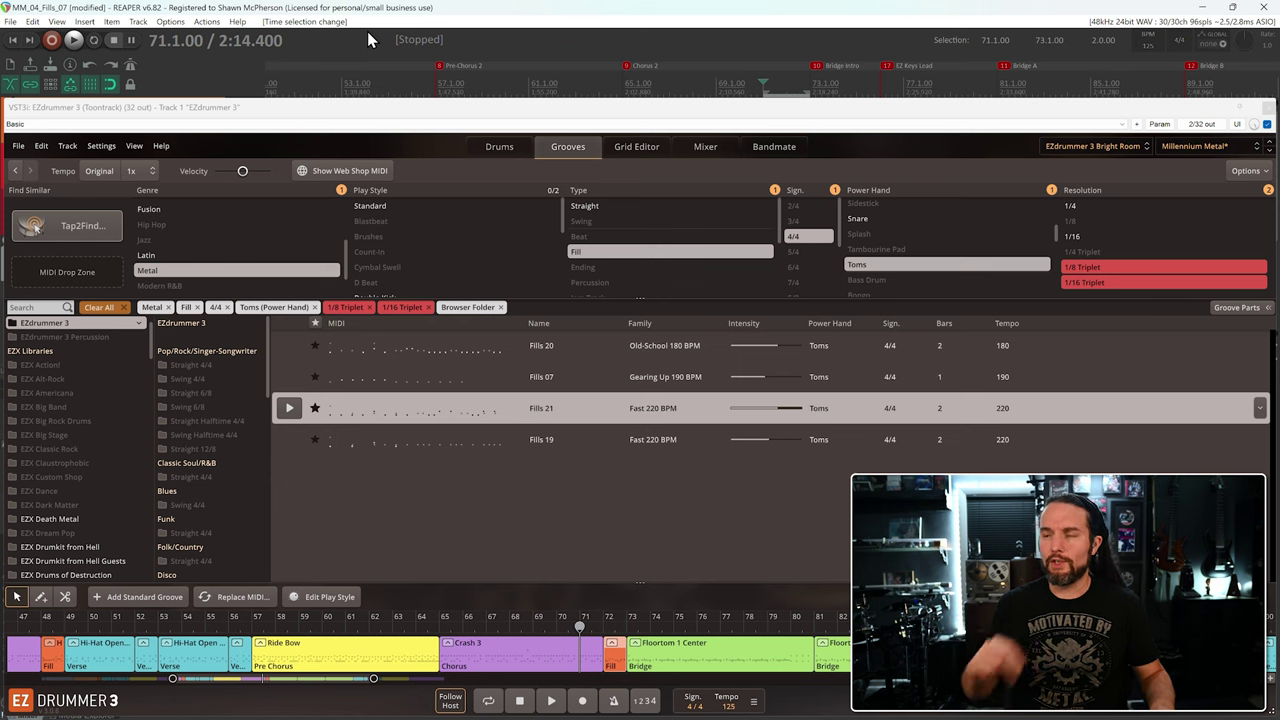
key("space")
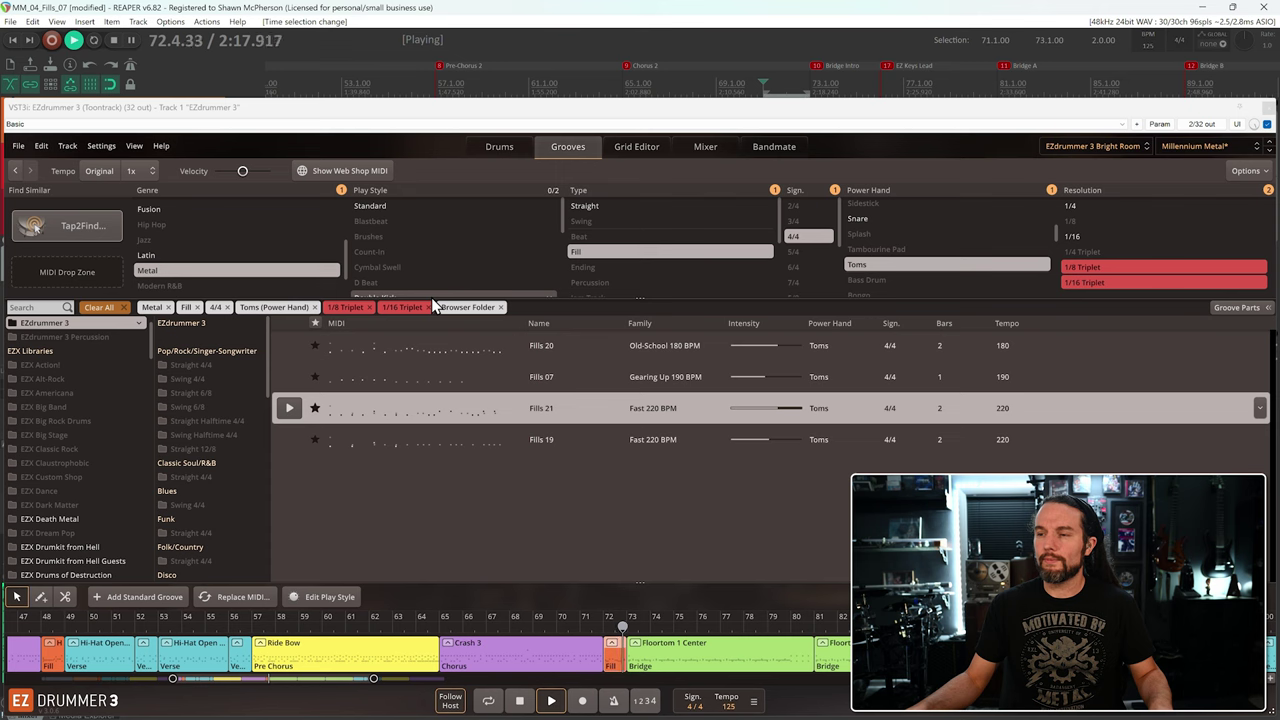
key("space")
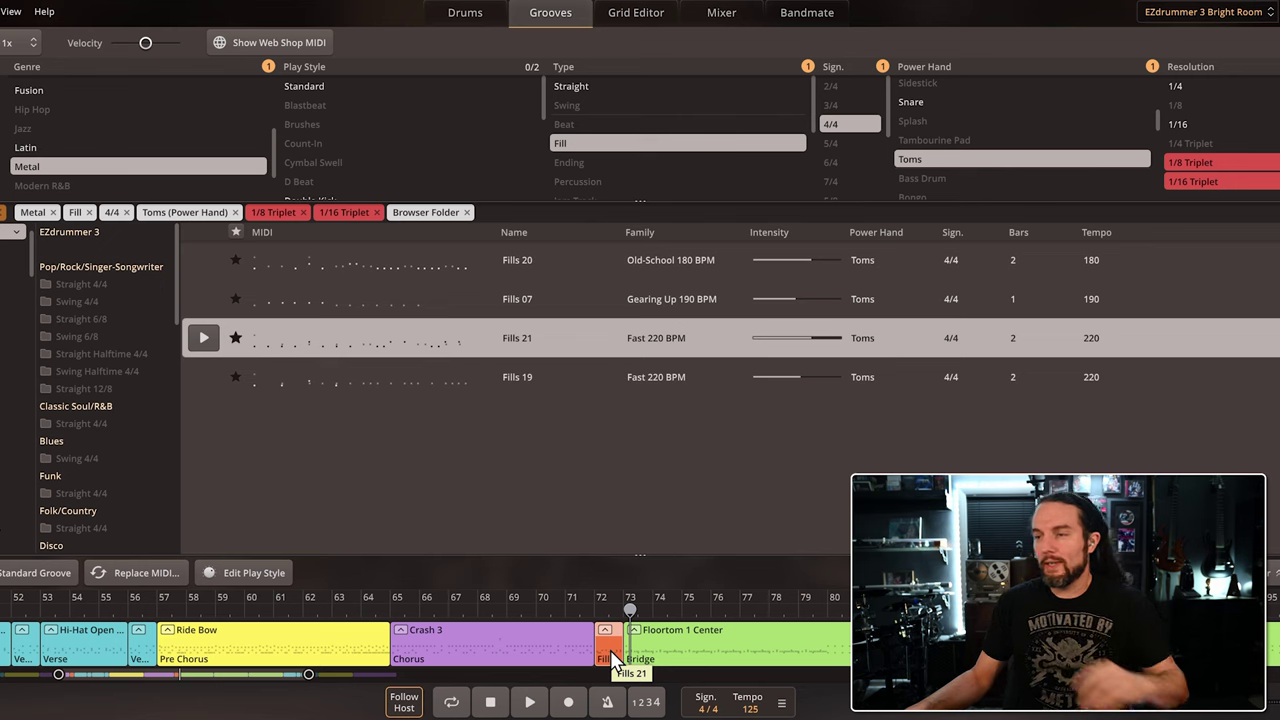
double_click(603, 638)
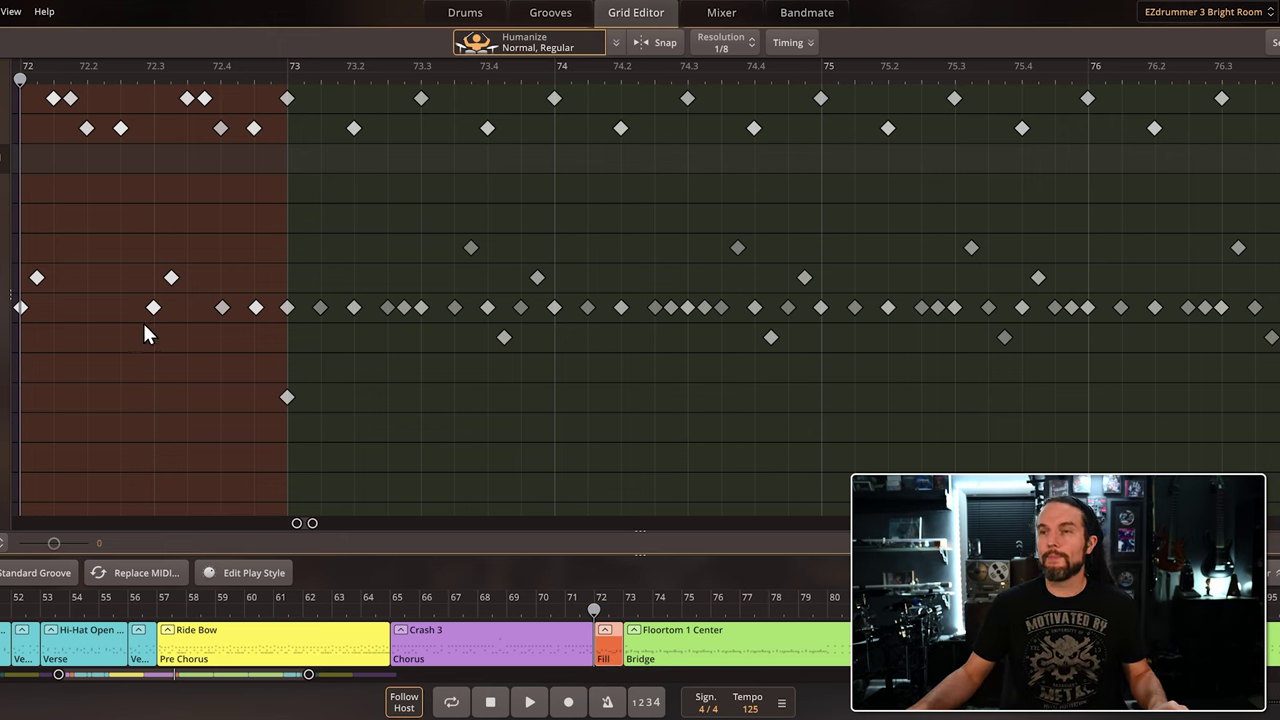
scroll(12, 343, "left", 5)
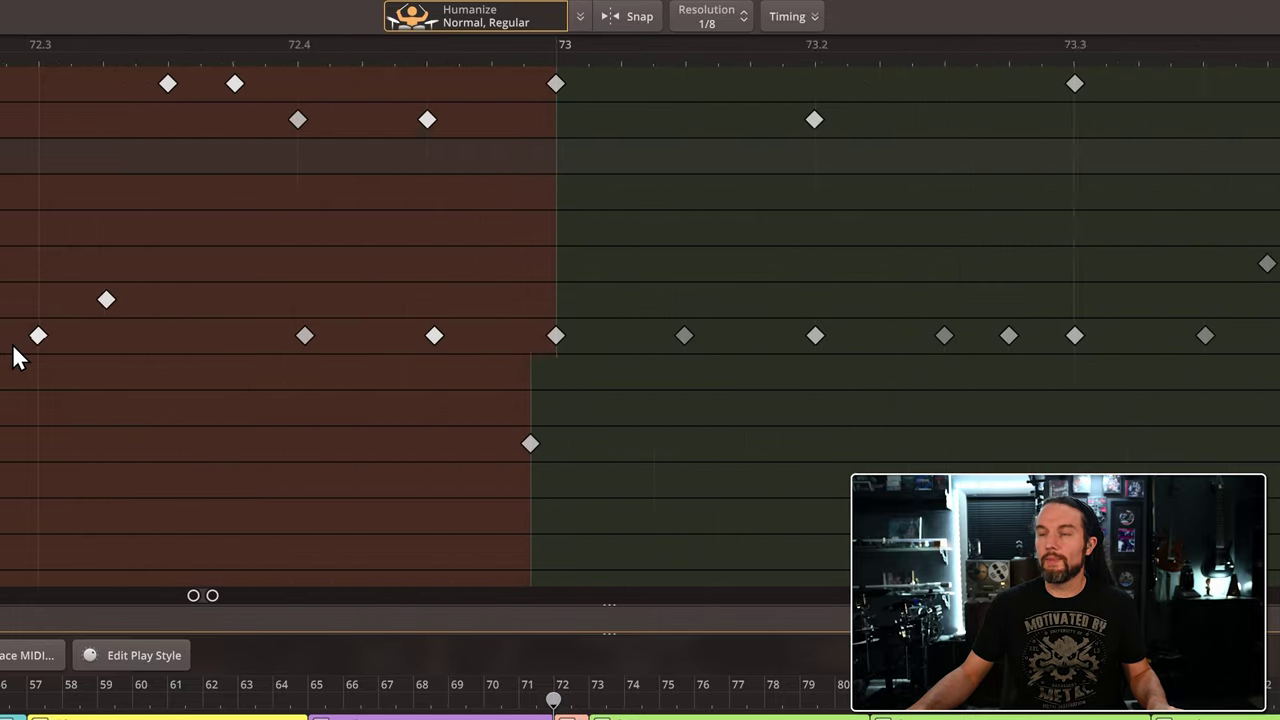
scroll(23, 352, "left", 2)
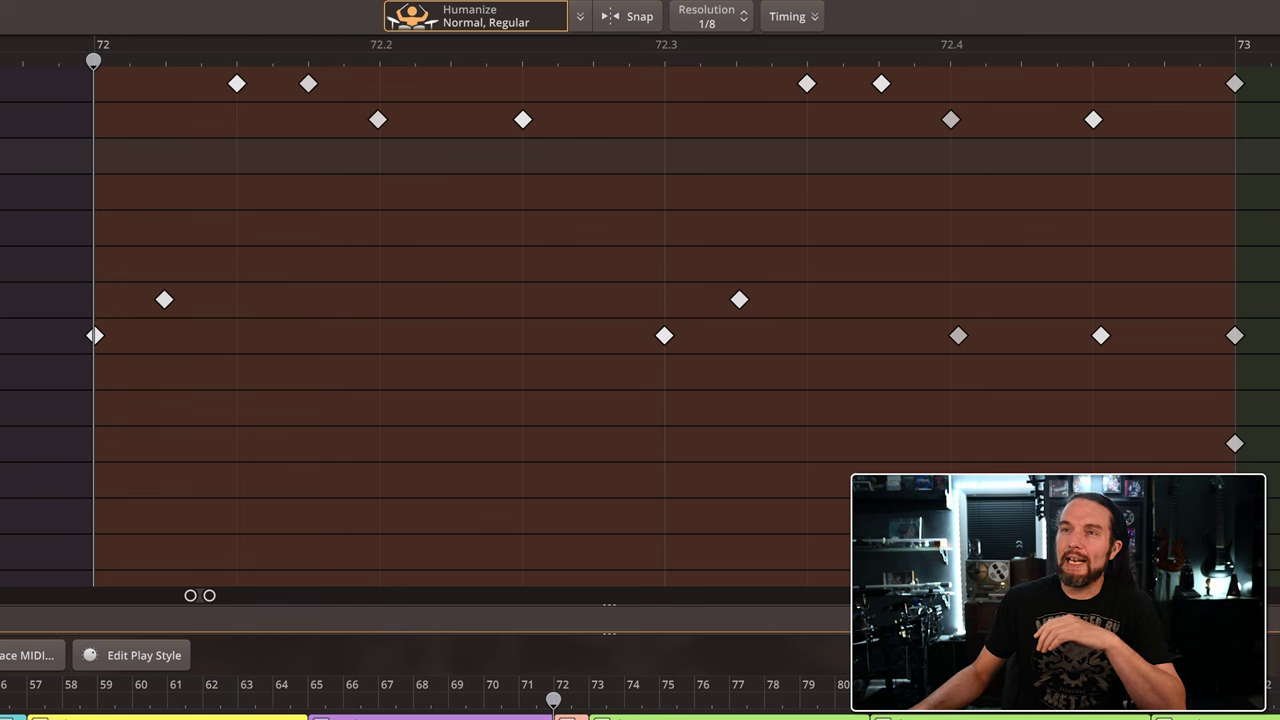
key("ctrl+j")
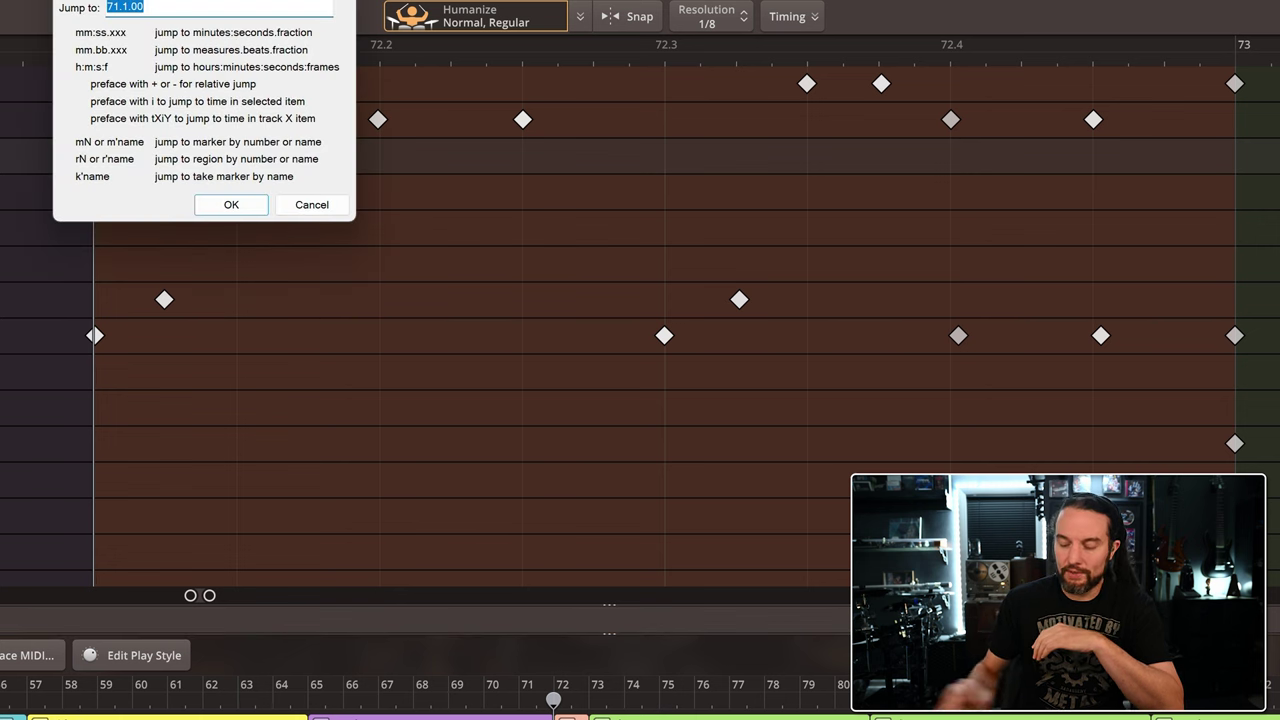
type("72")
key("Return")
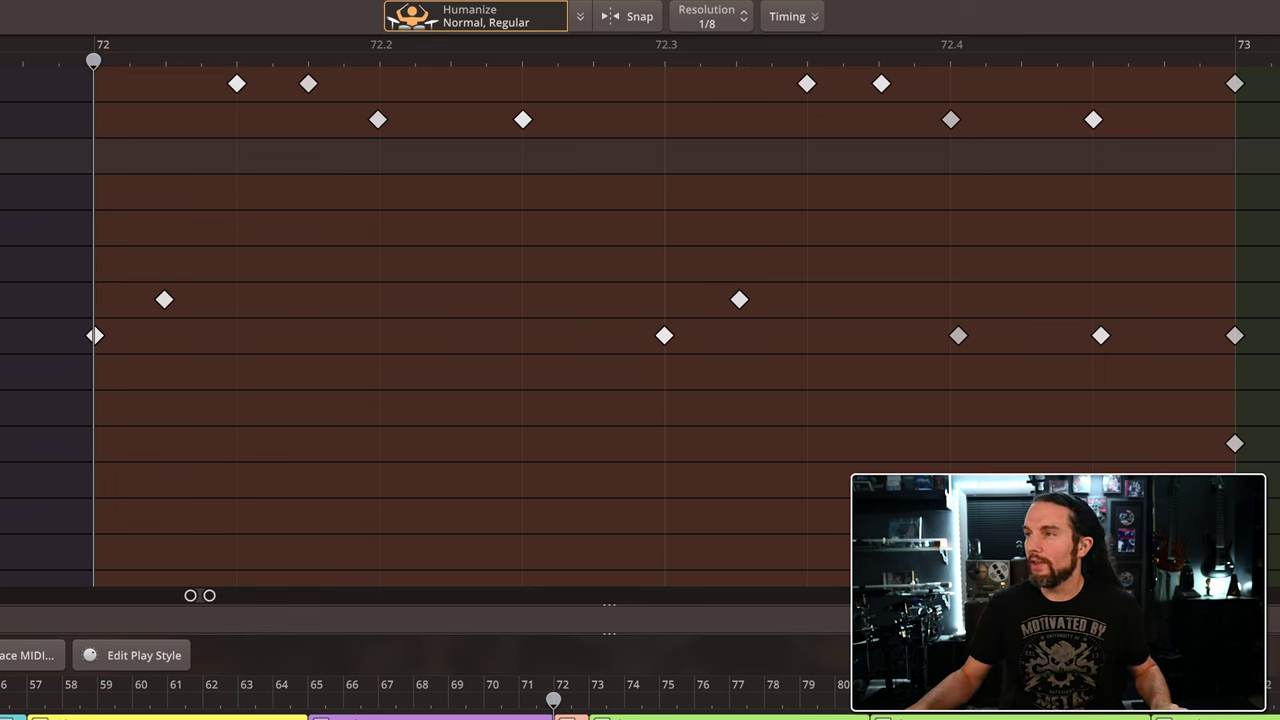
key("space")
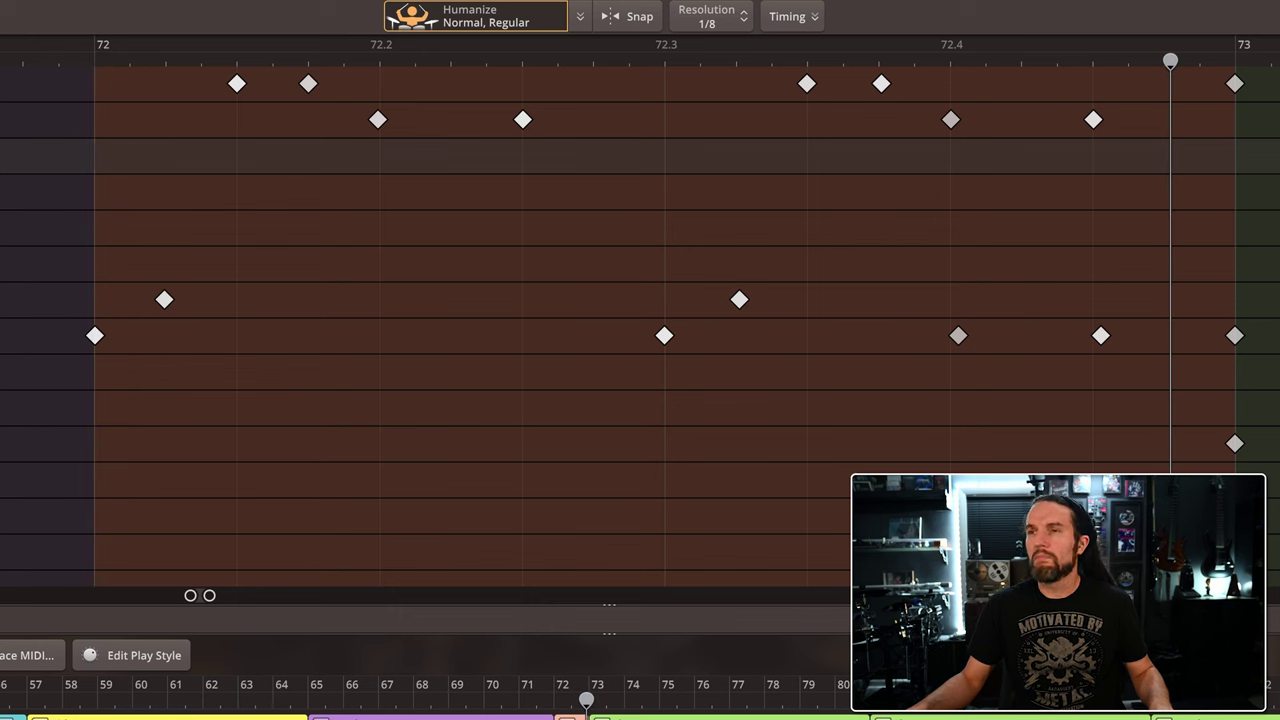
left_click_drag(1128, 410, 798, 121)
left_click_drag(603, 183, 358, 117)
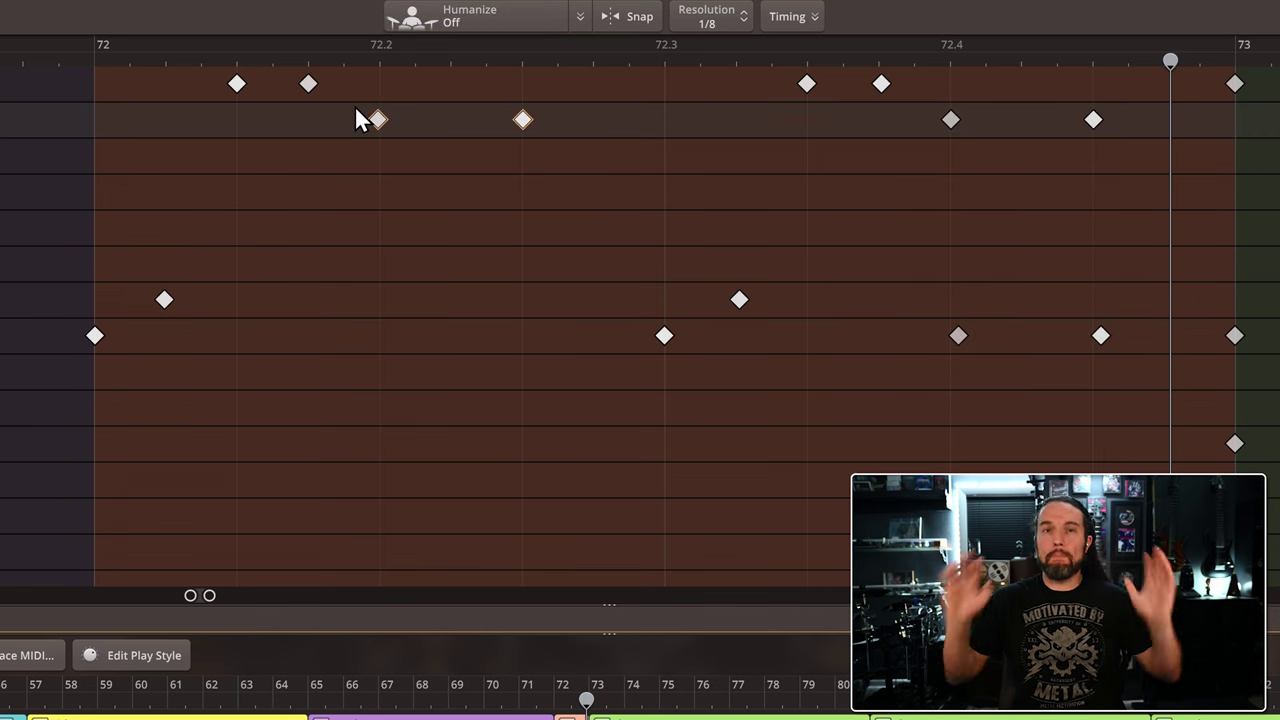
left_click_drag(1120, 177, 928, 94)
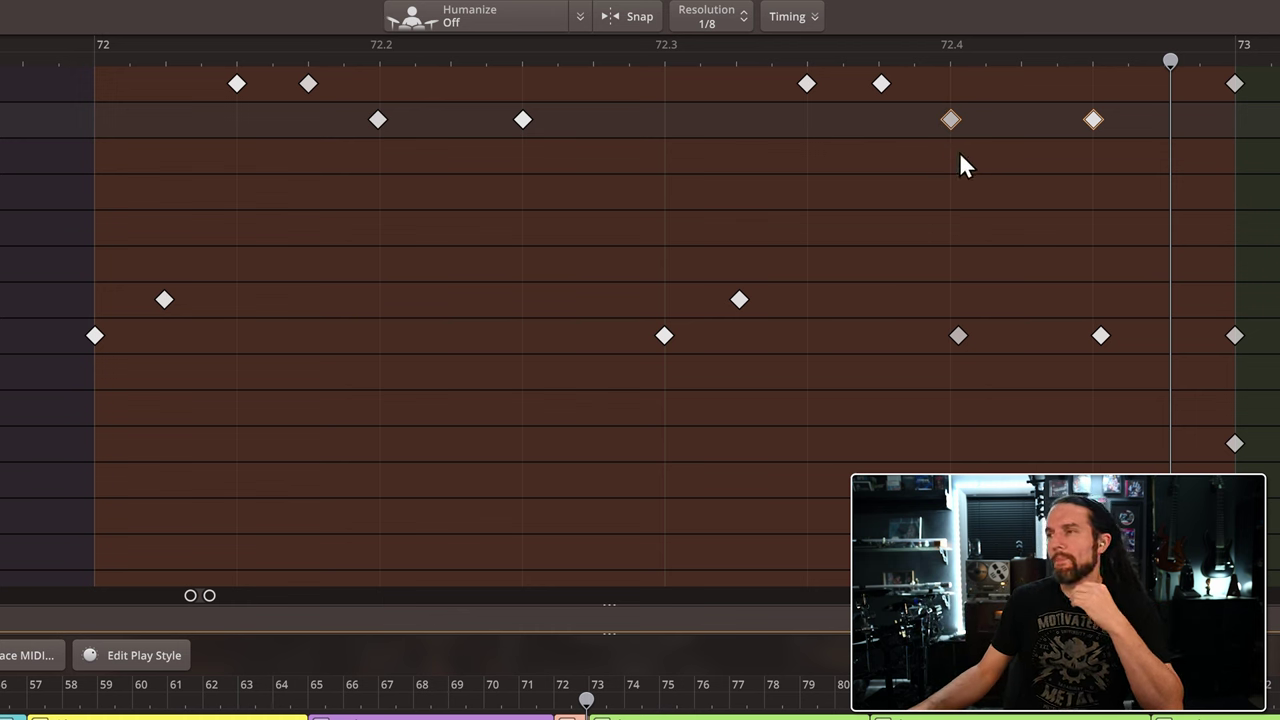
left_click_drag(922, 80, 1101, 162)
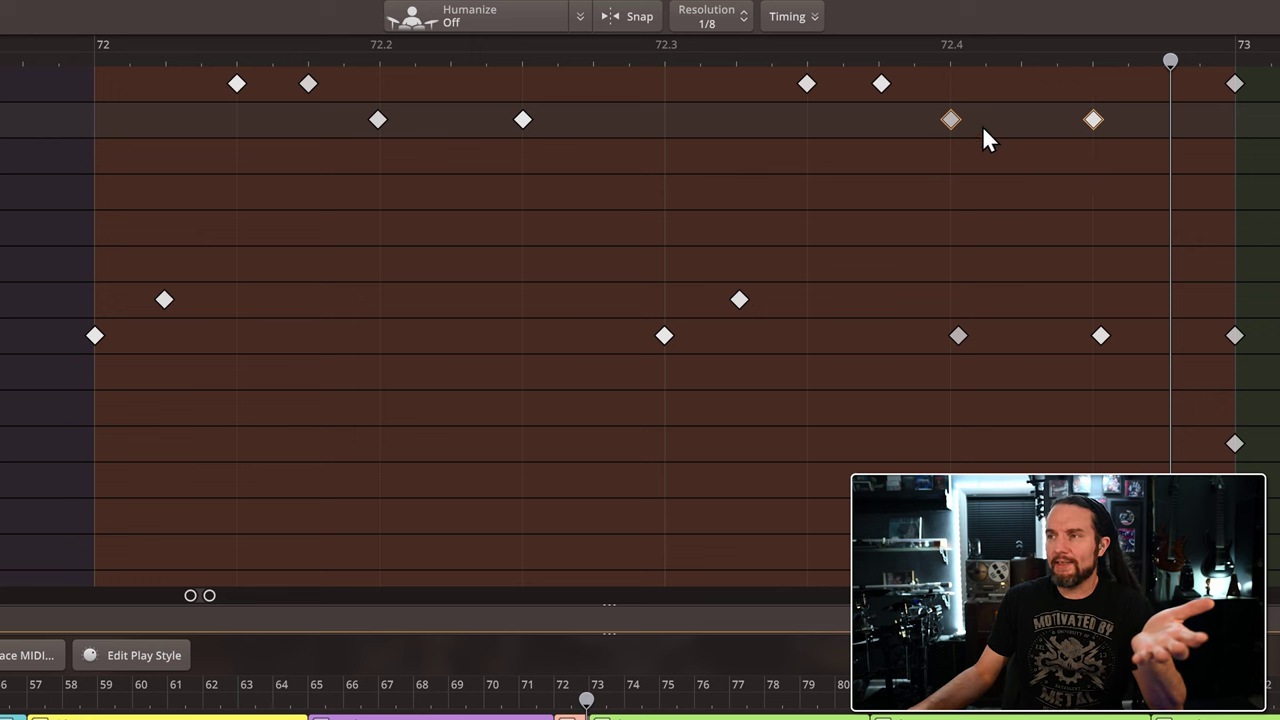
left_click_drag(949, 120, 1001, 199)
key("ctrl+z")
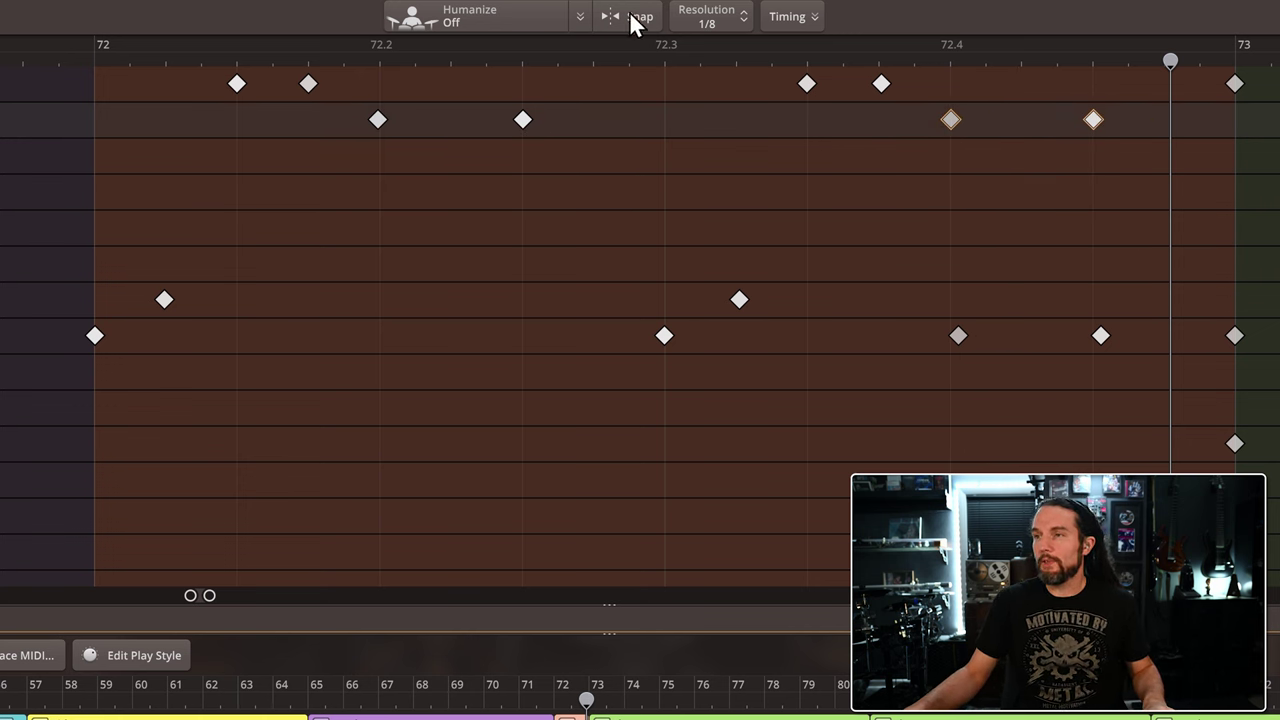
left_click_drag(952, 121, 955, 250)
Play back the fill with the snare hits moved to Racktom 1, then switch to the Pencil tool
key("space")
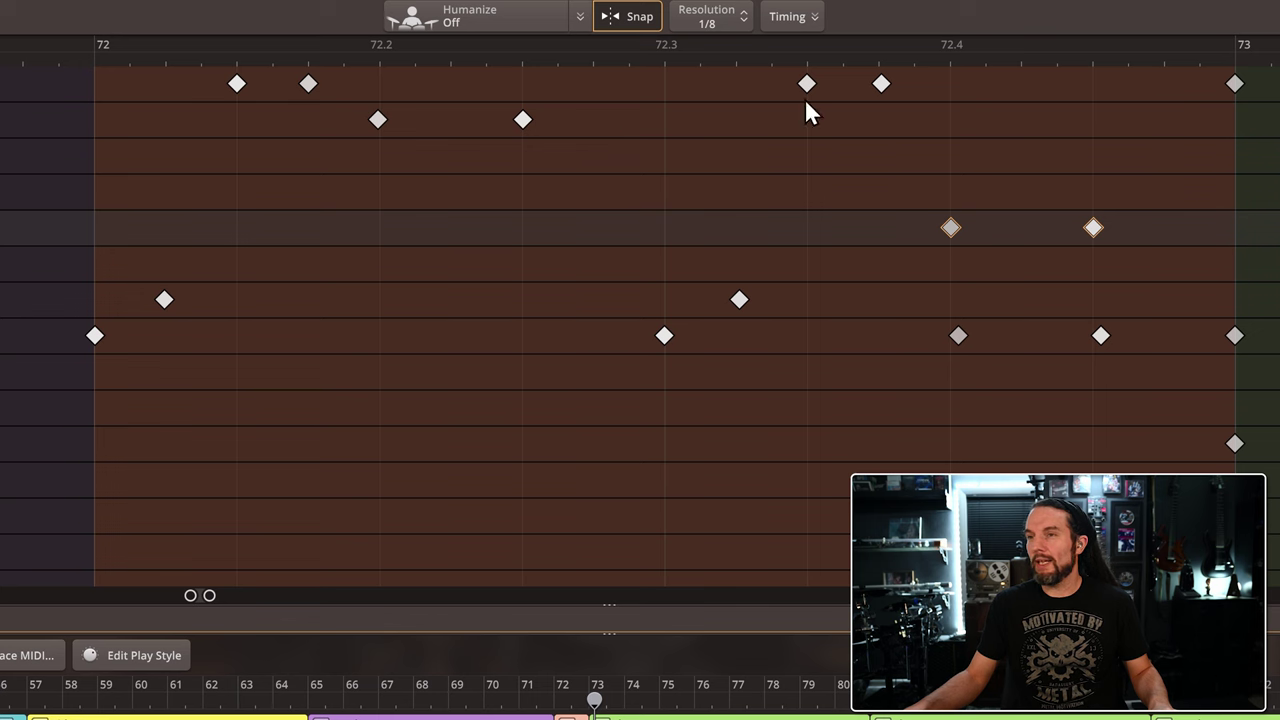
left_click(78, 10)
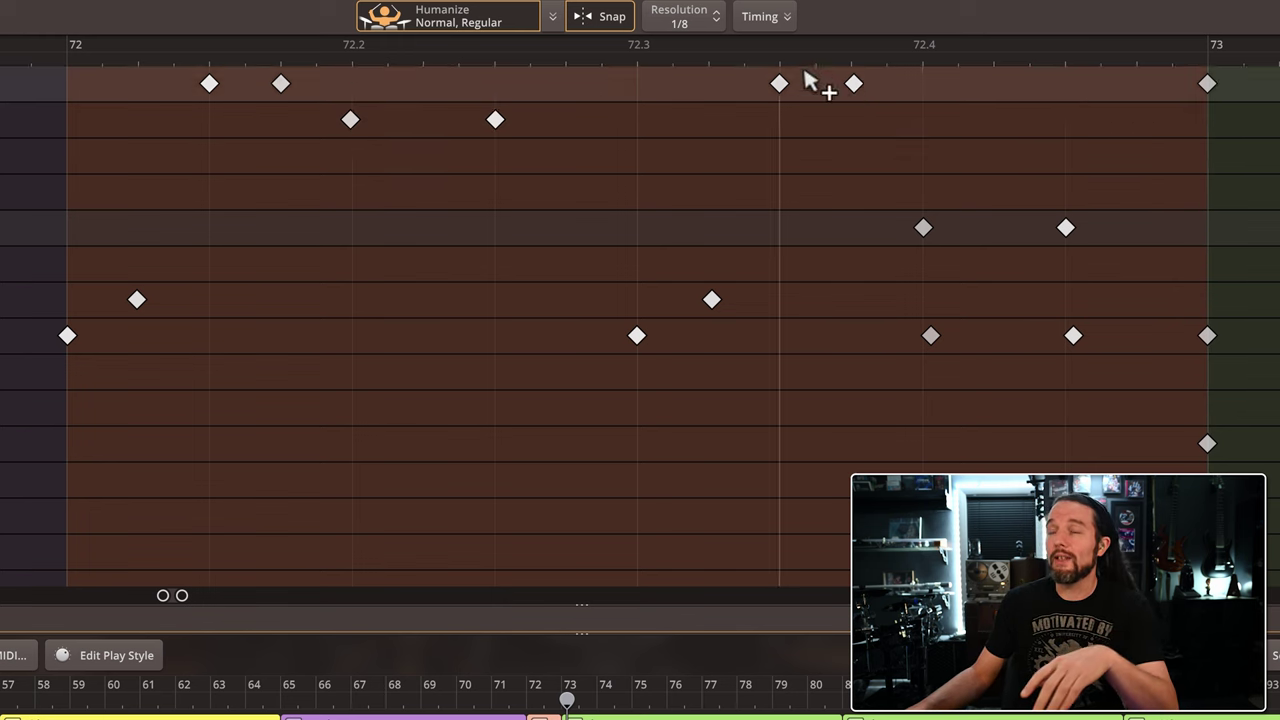
Set the grid to 1/16, add Racktom 1 and Floortom 1 hits at 72.4.3, and play the fill
left_click(699, 13)
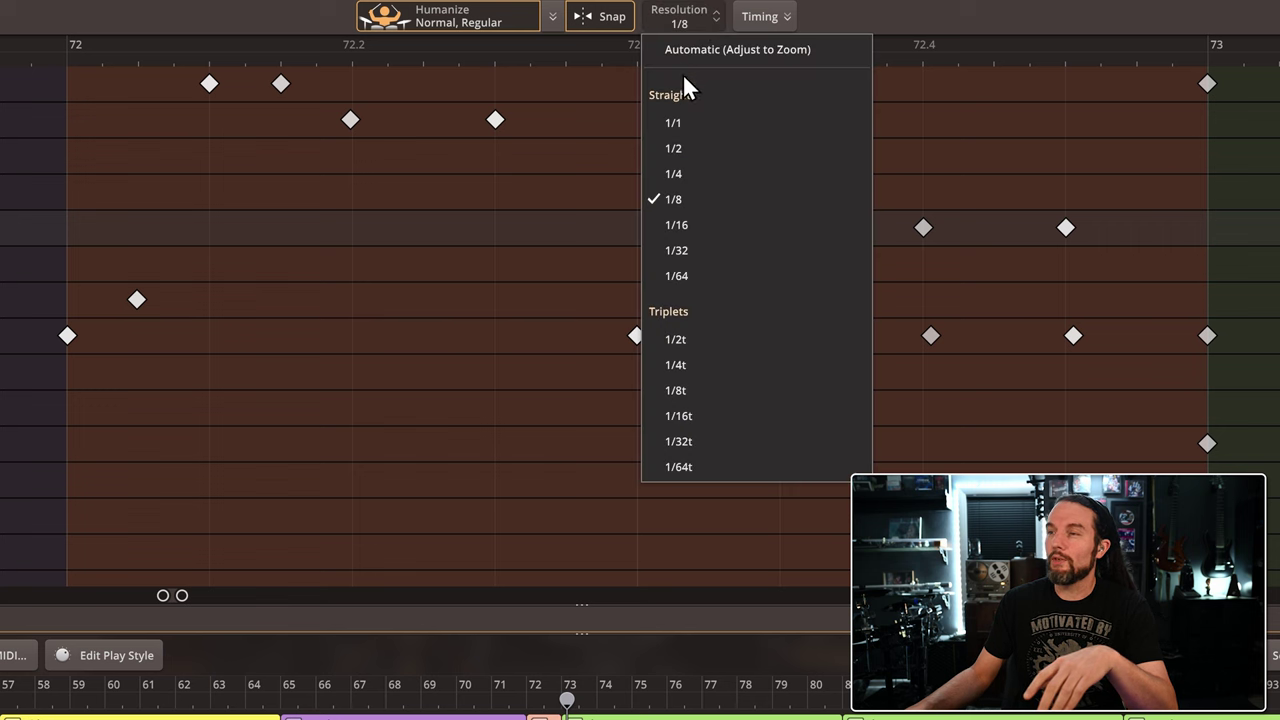
left_click(687, 224)
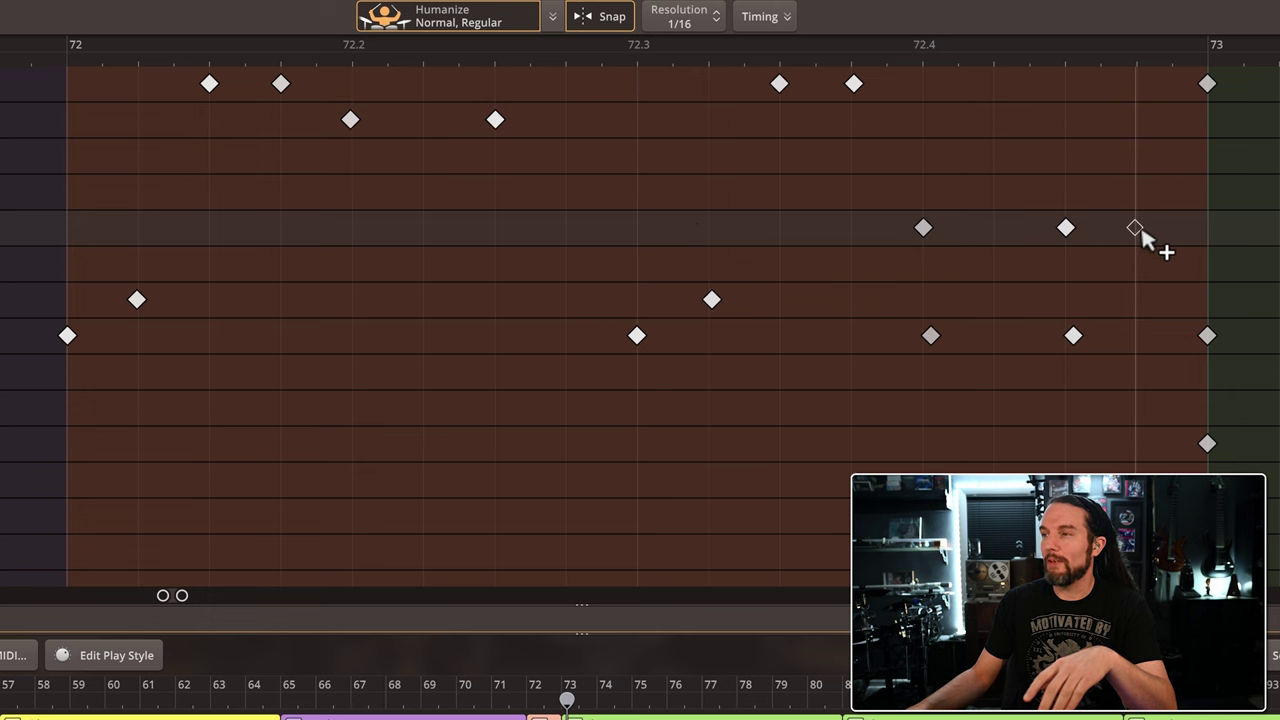
left_click(1140, 230)
left_click(1133, 337)
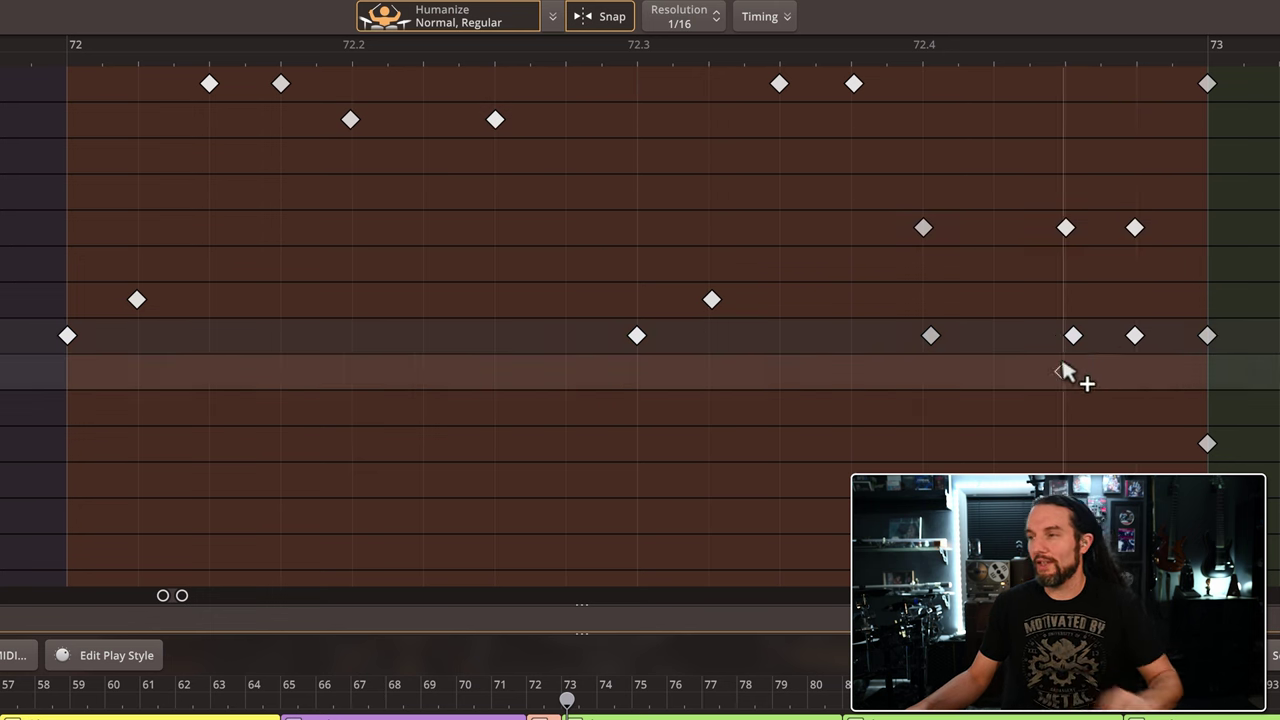
key("space")
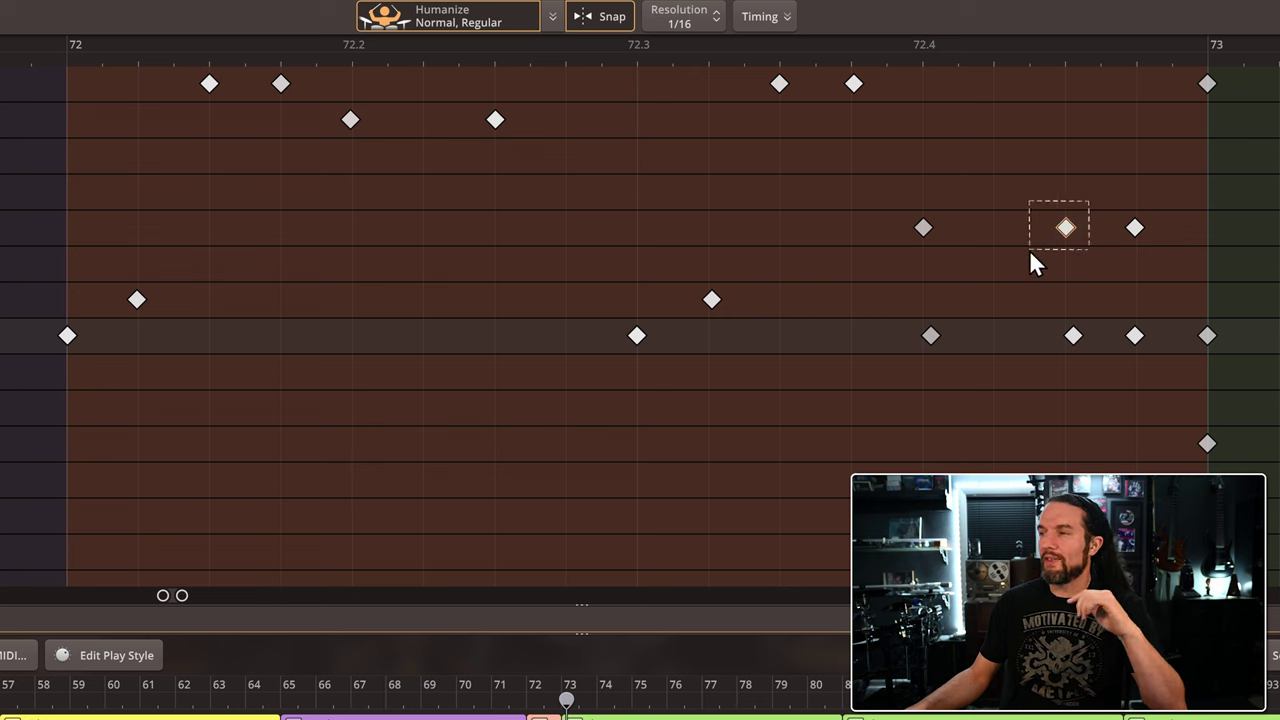
left_click_drag(1031, 251, 1028, 251)
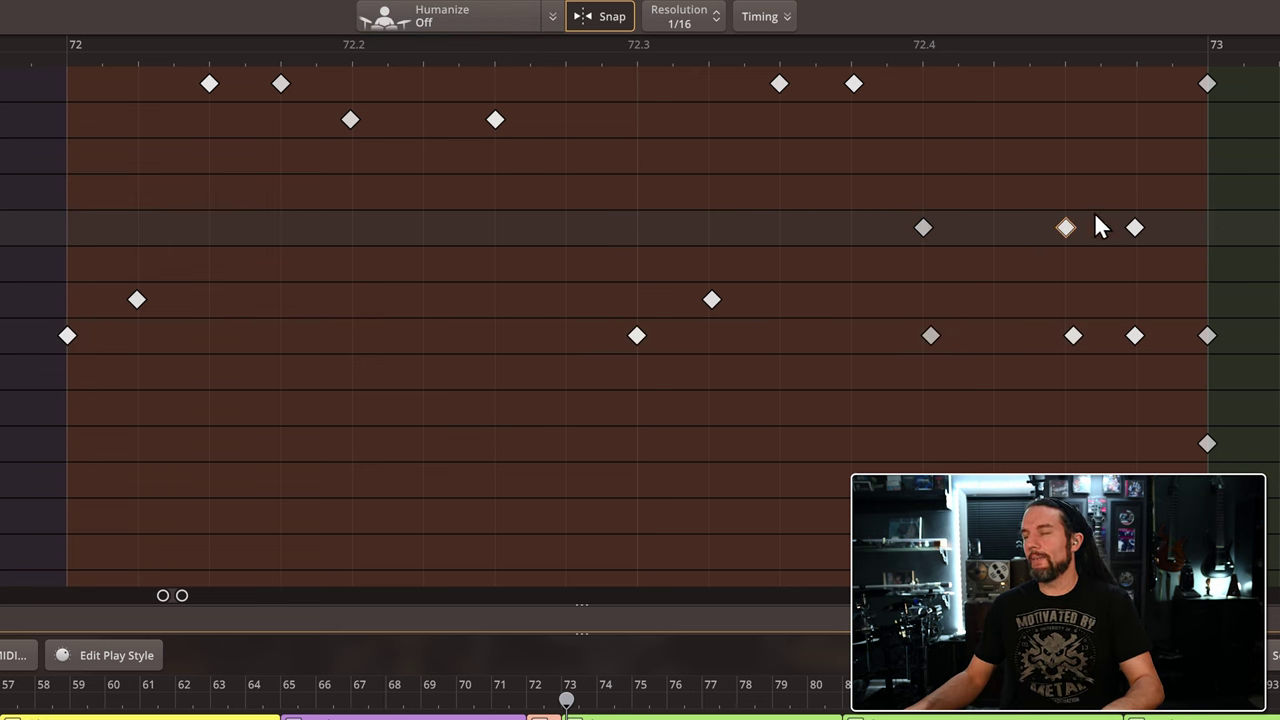
Delete the extra Racktom 1 and Floortom 1 hits and play back the revised fill
double_click(1153, 242)
double_click(1041, 360)
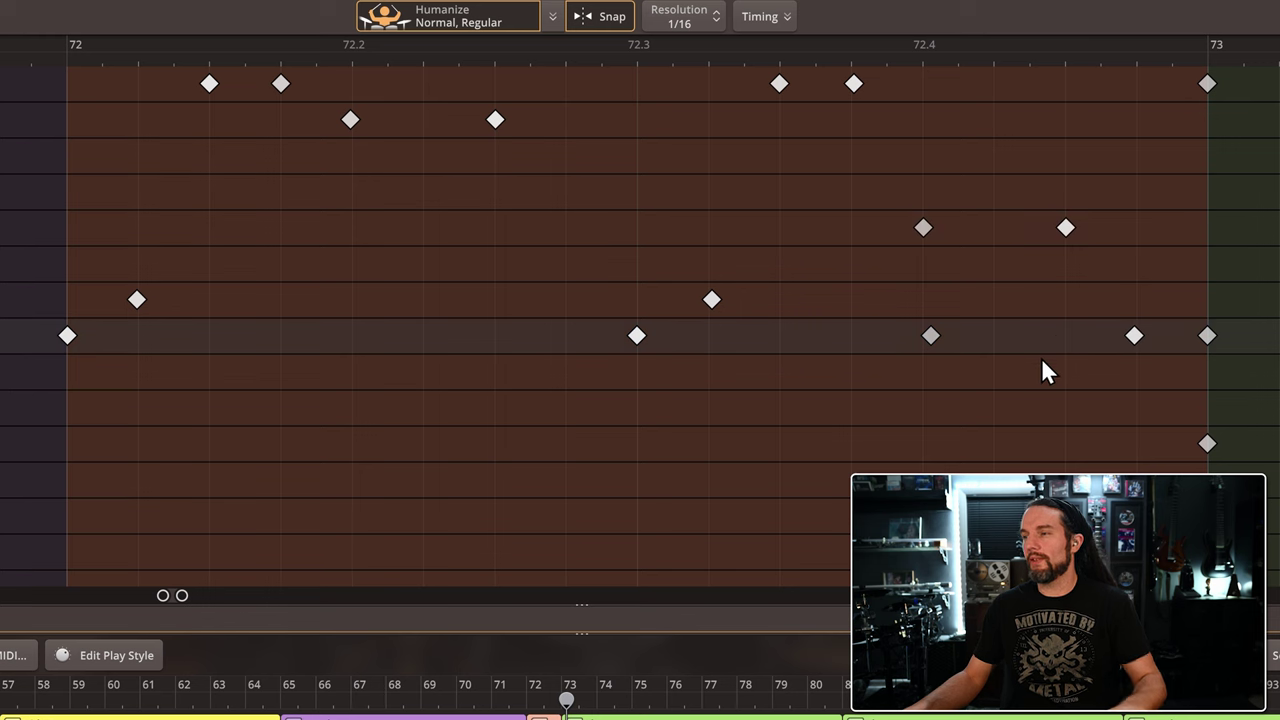
key("space")
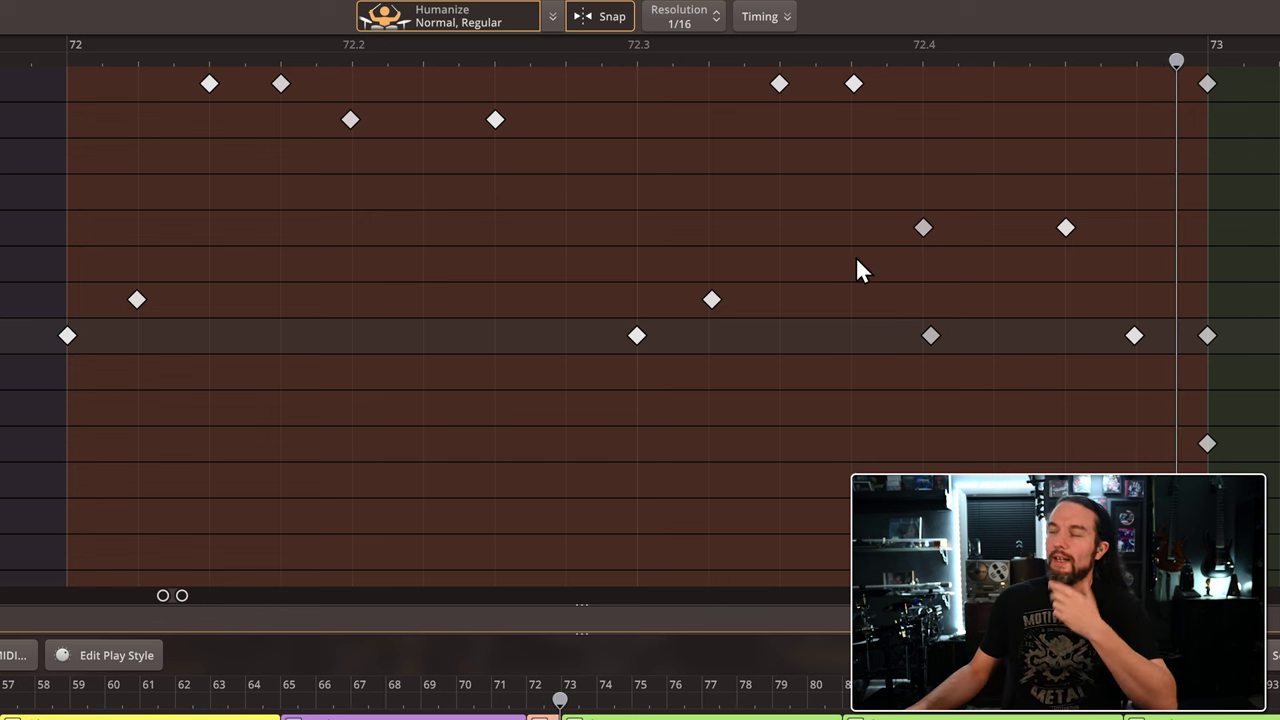
Move the 72.4 Racktom 1 hit up onto the Snare lane
left_click_drag(922, 227, 922, 201)
left_click_drag(924, 157, 924, 131)
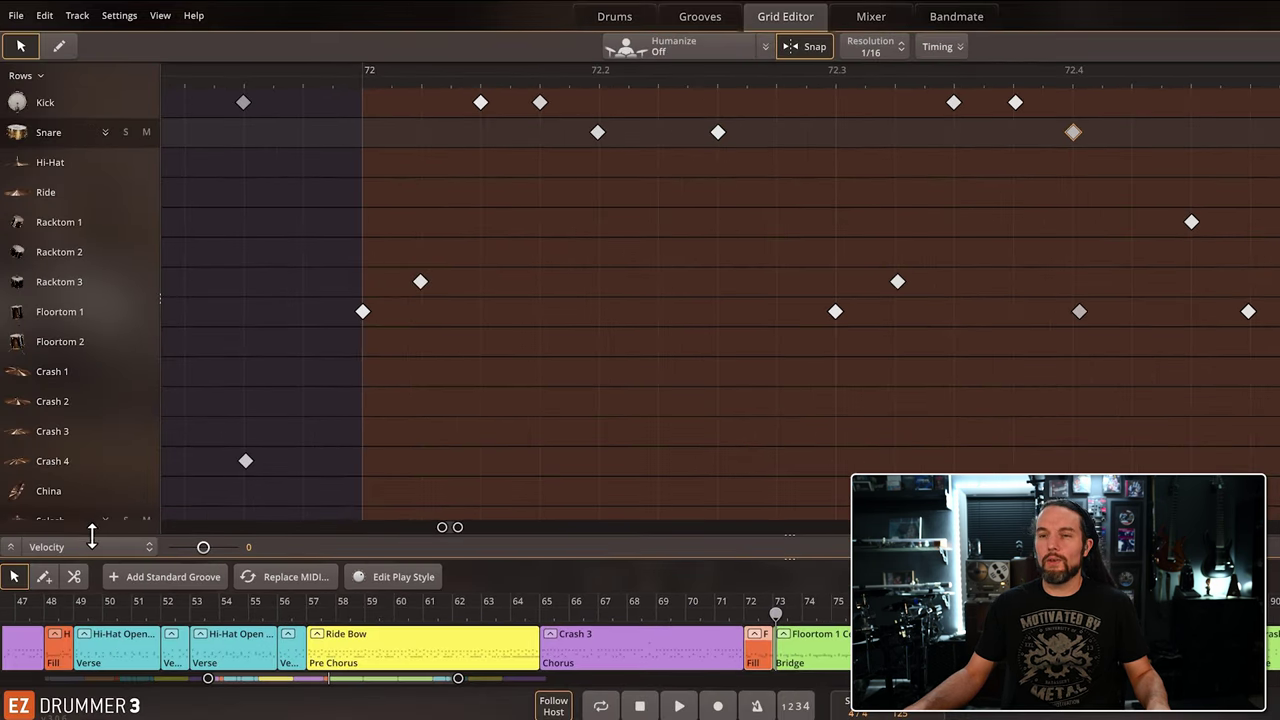
left_click(85, 548)
Show the Velocity lane, raise the 72.4 snare hit's velocity, and audition the fill
left_click(282, 547)
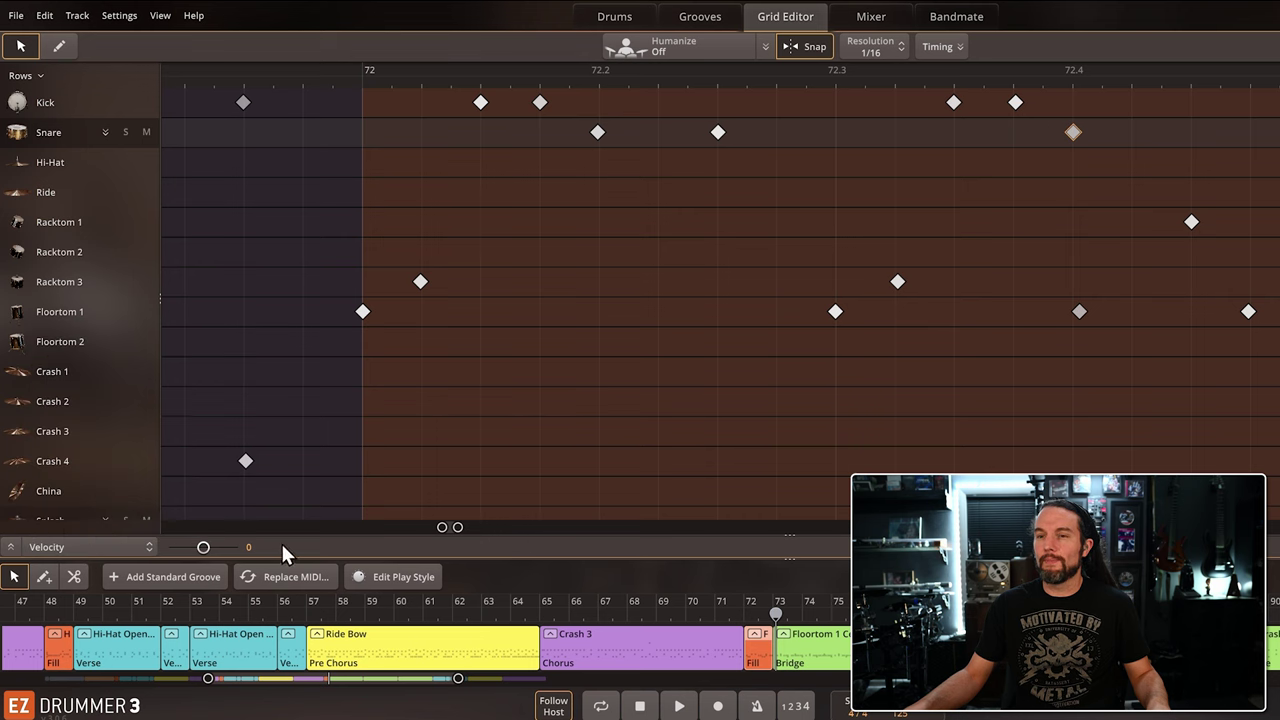
left_click(9, 548)
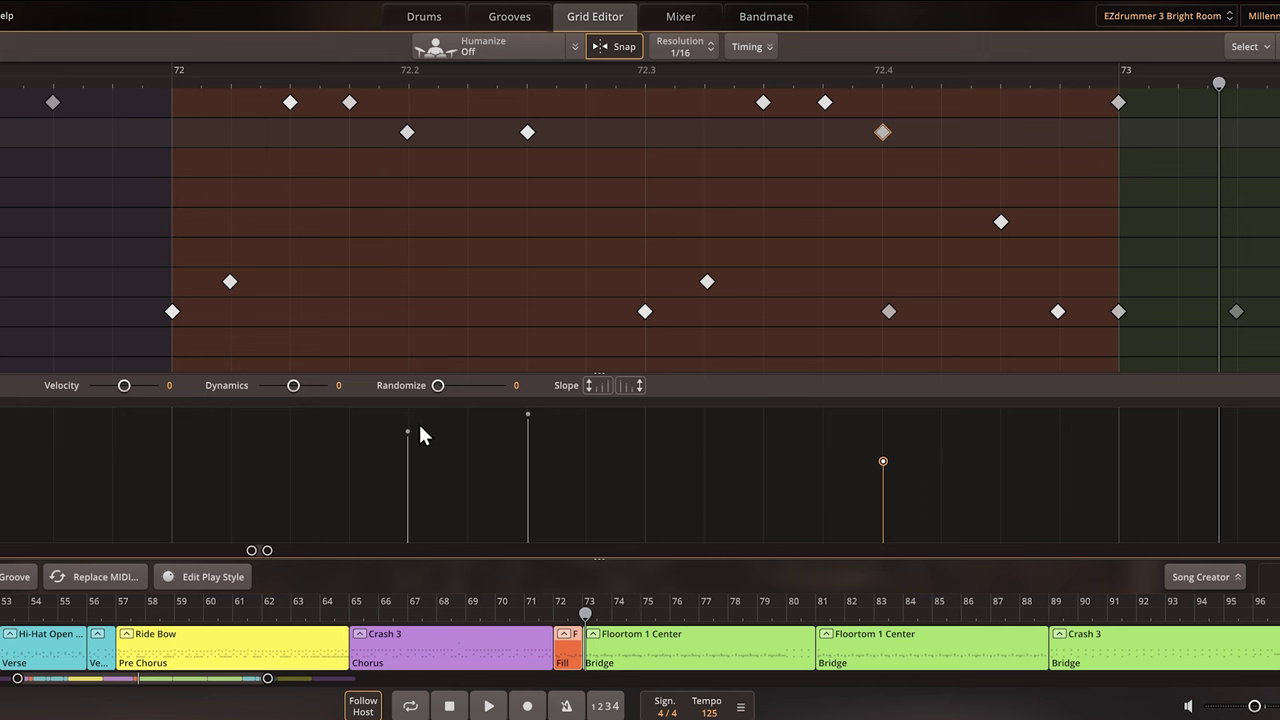
left_click_drag(883, 459, 883, 429)
key("space")
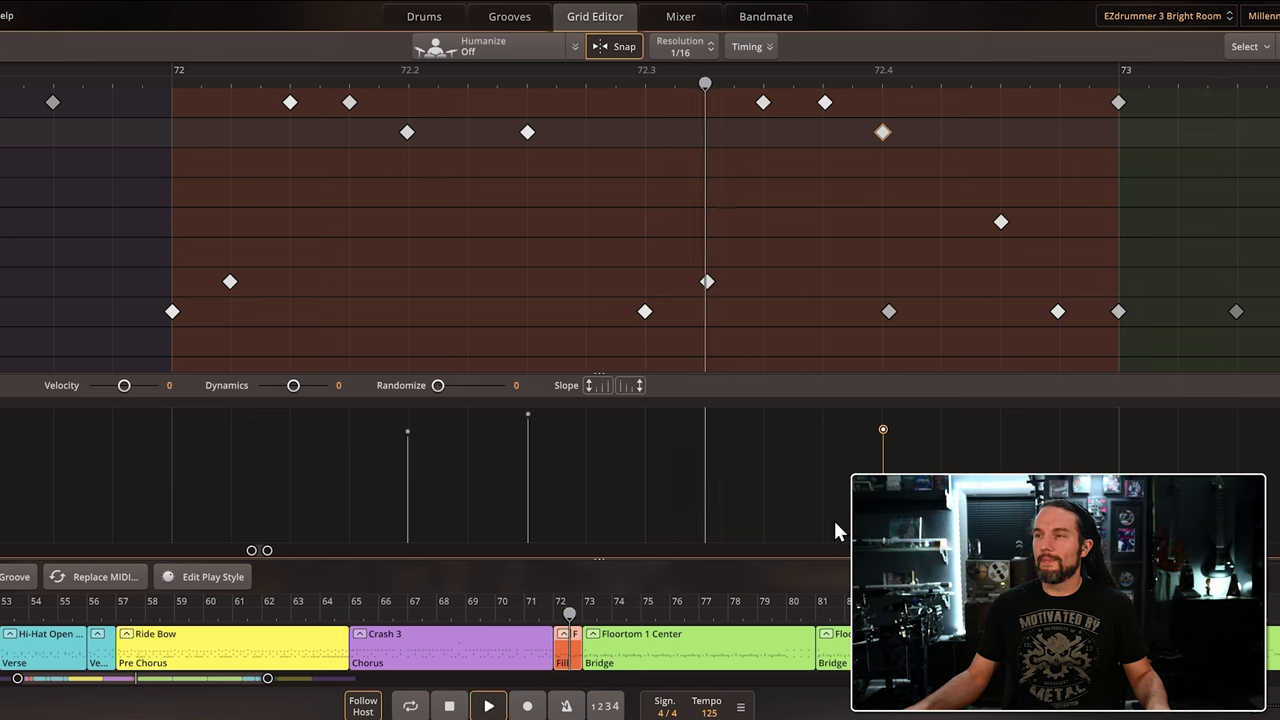
key("space")
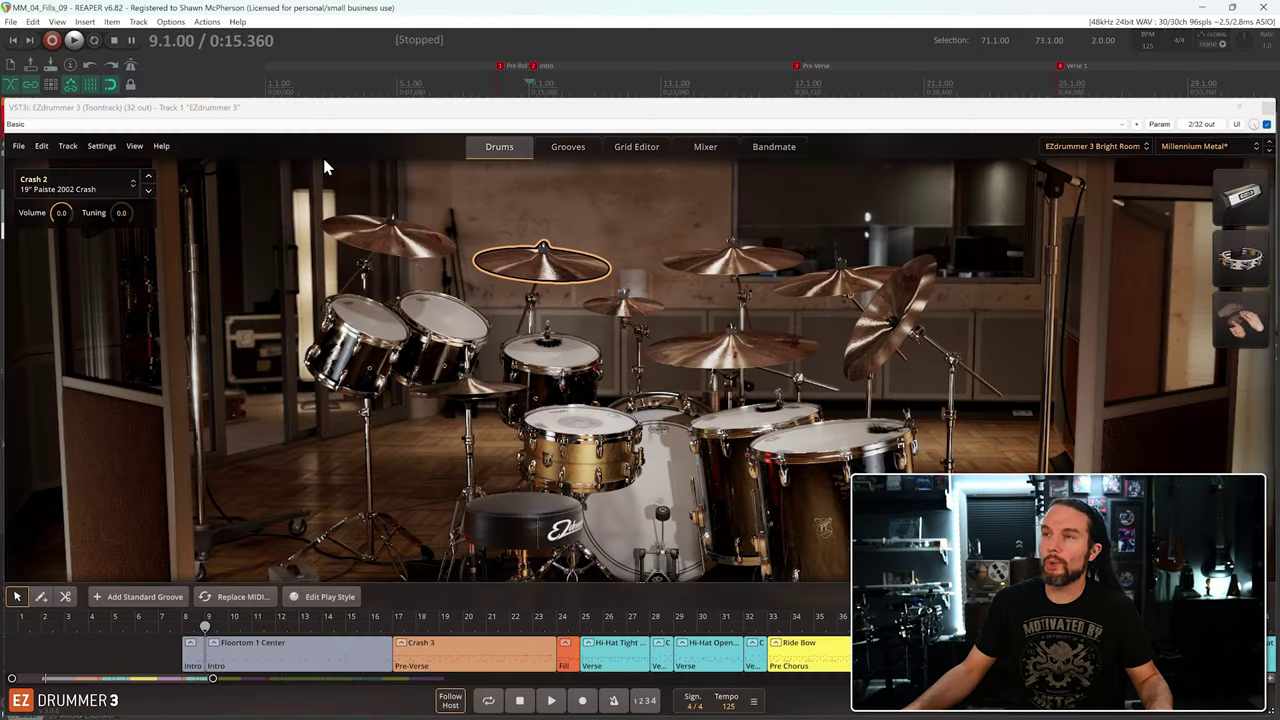
Listen to the song from bar 9, then stop playback
key("space")
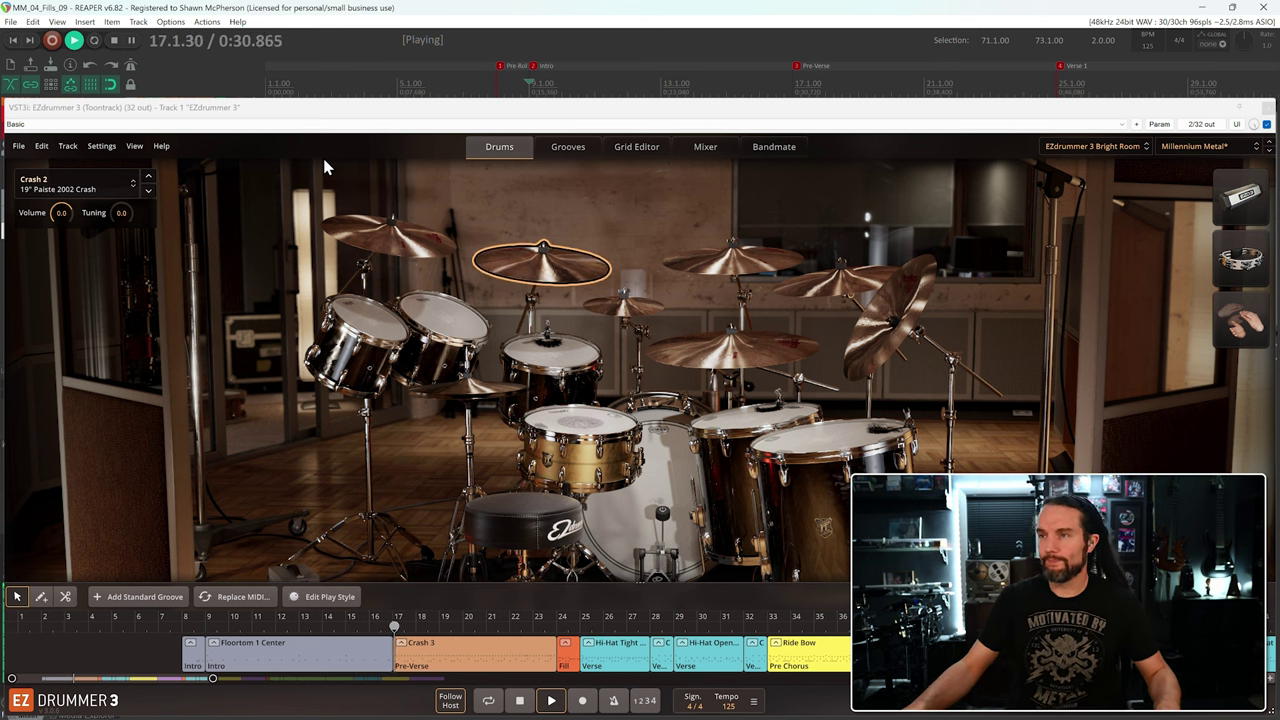
key("space")
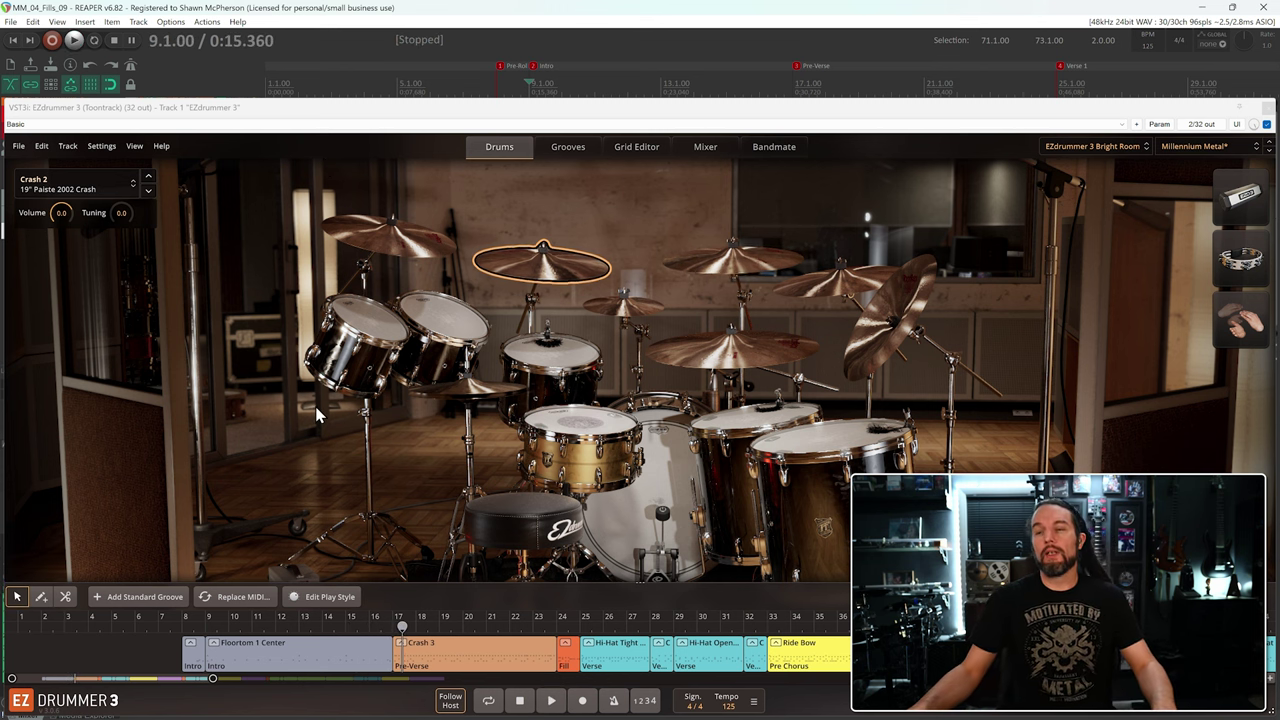
double_click(292, 648)
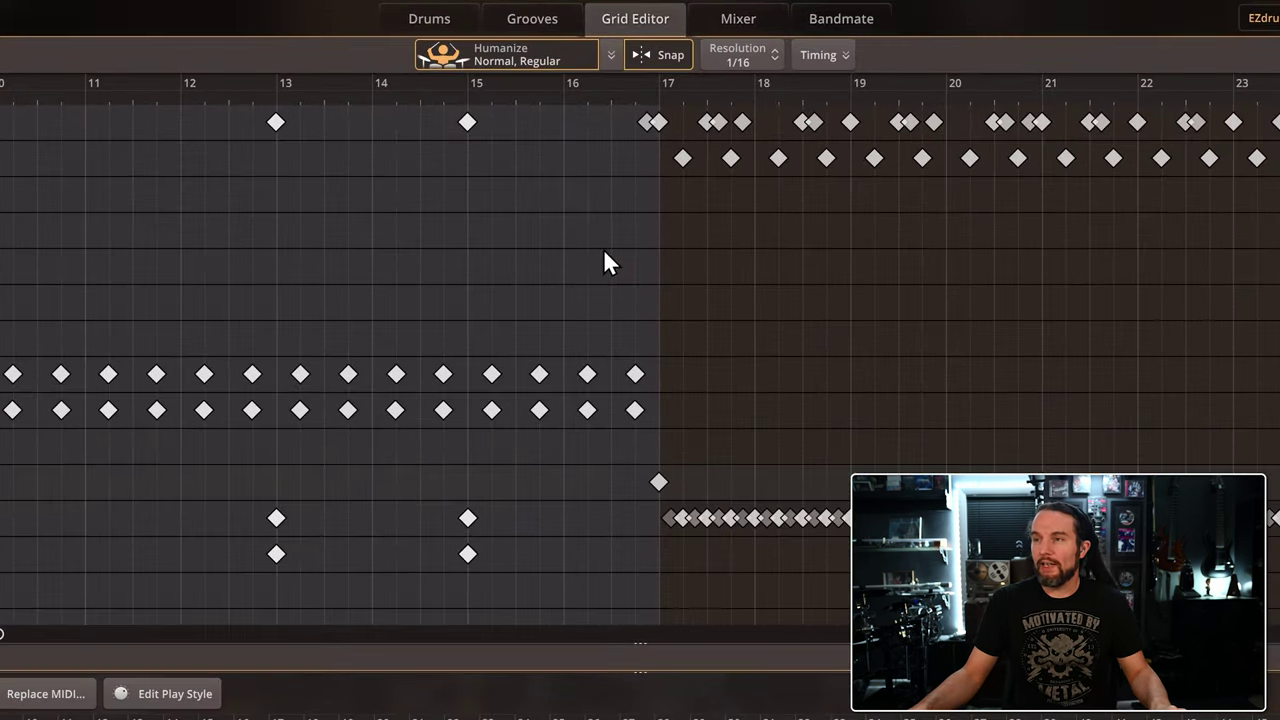
Jump to bar 16 with Ctrl+J and play the Floortom 1 Center groove into bar 17
left_click_drag(563, 96, 660, 94)
left_click(562, 100)
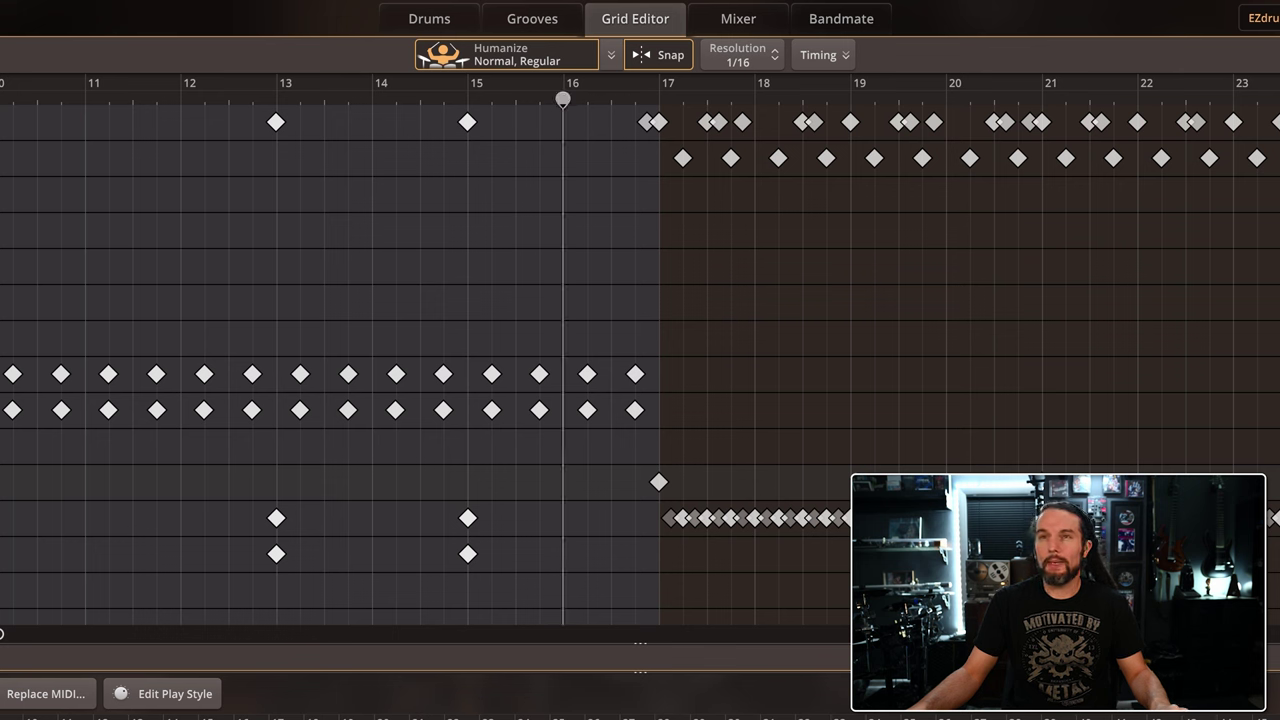
key("ctrl+j")
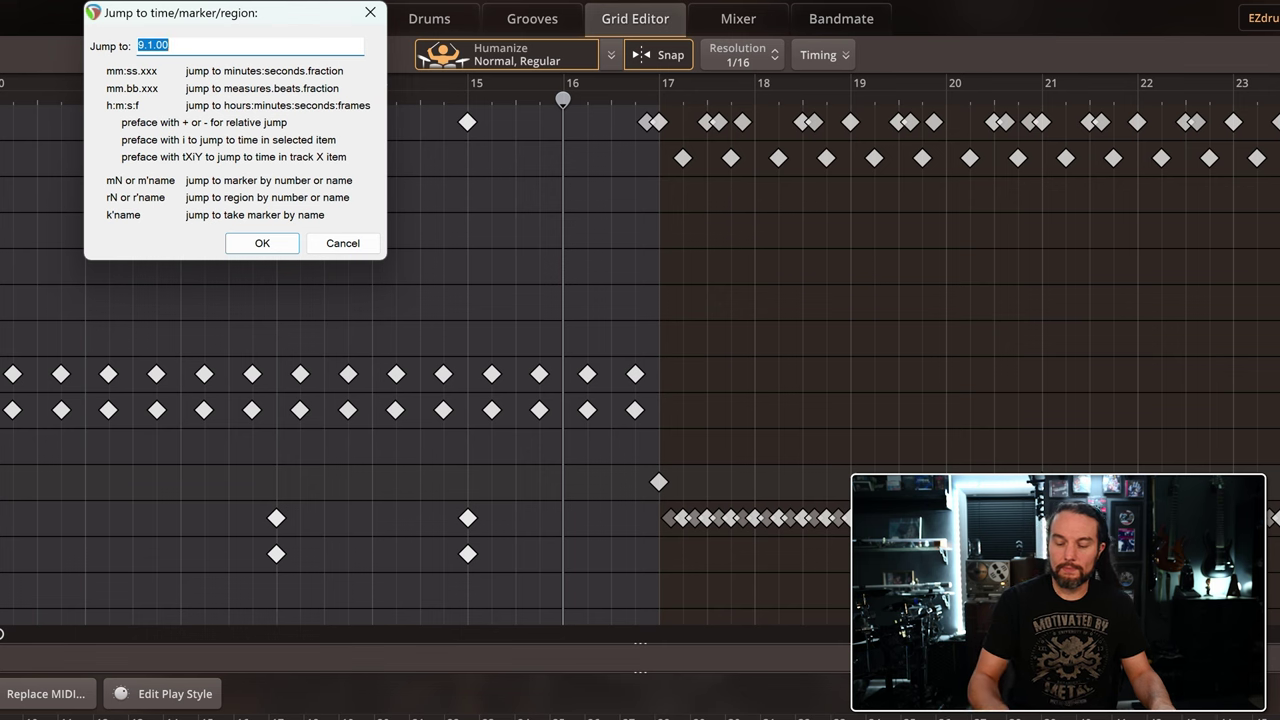
type("16")
key("Return")
key("space")
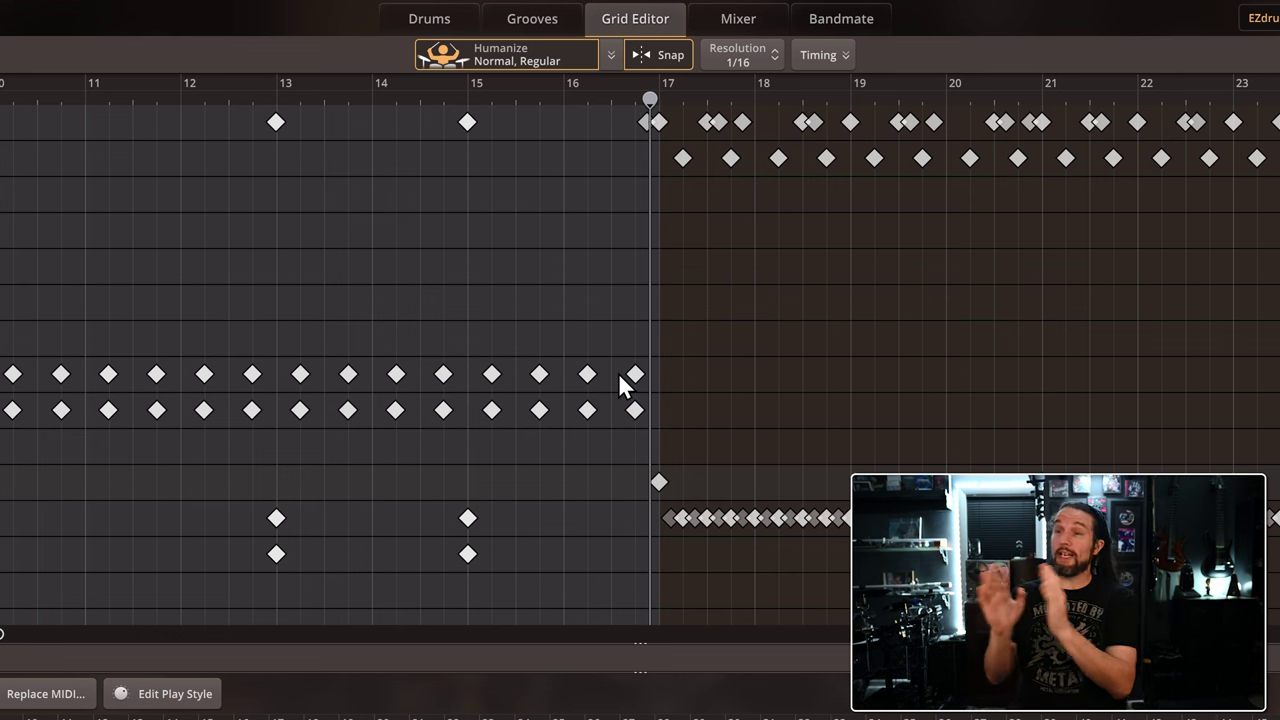
Delete the four notes ending bar 16
left_click_drag(578, 326, 594, 370)
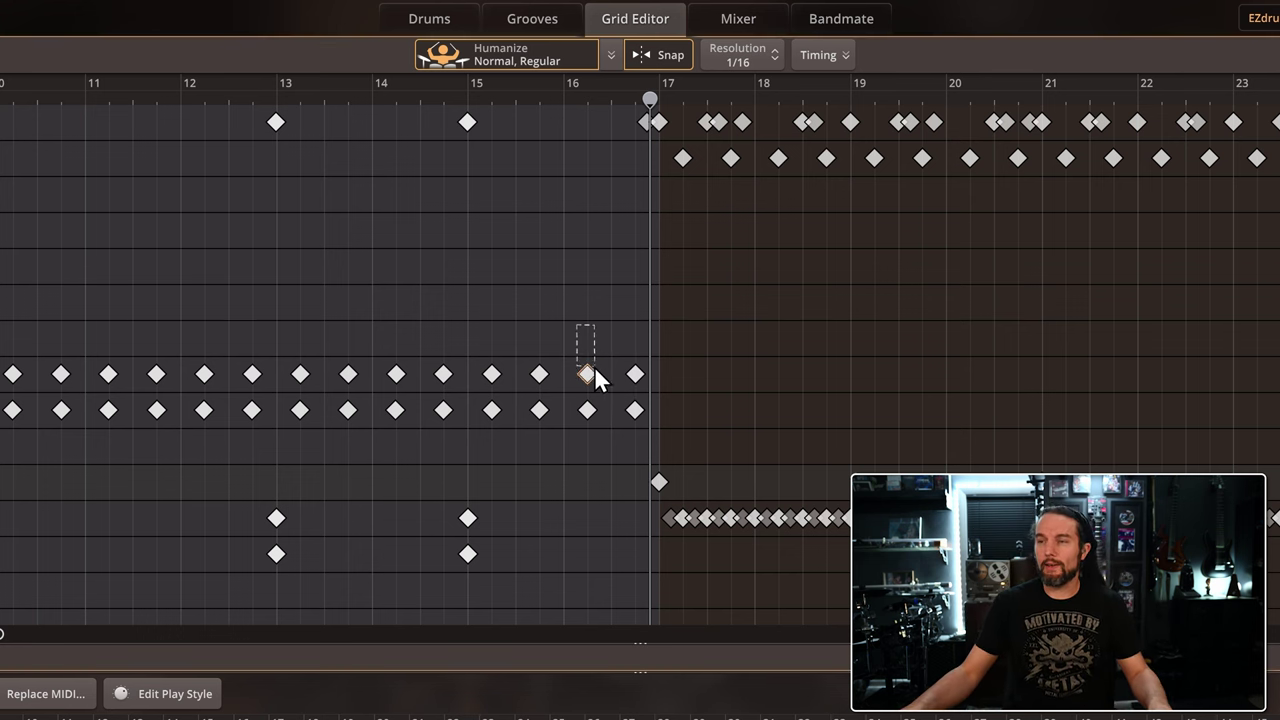
left_click_drag(621, 438, 635, 446)
key("Delete")
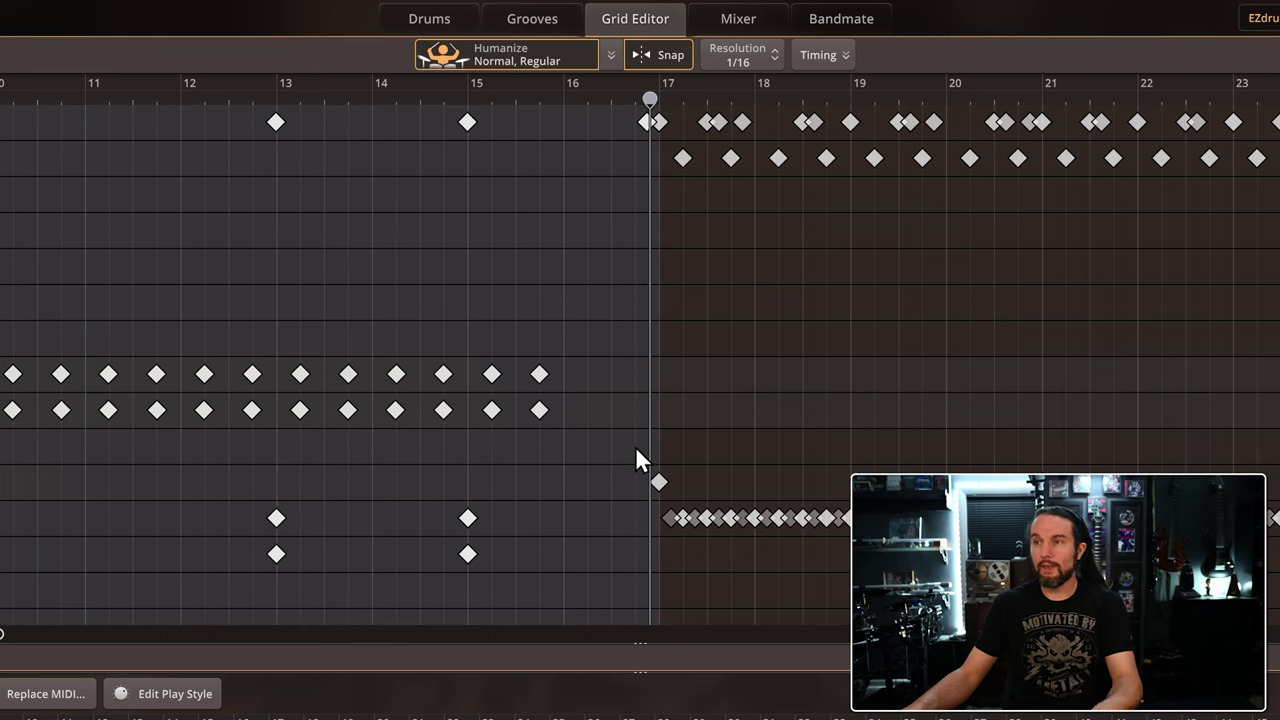
Delete the kick note just before bar 17
scroll(627, 185, "up", 5)
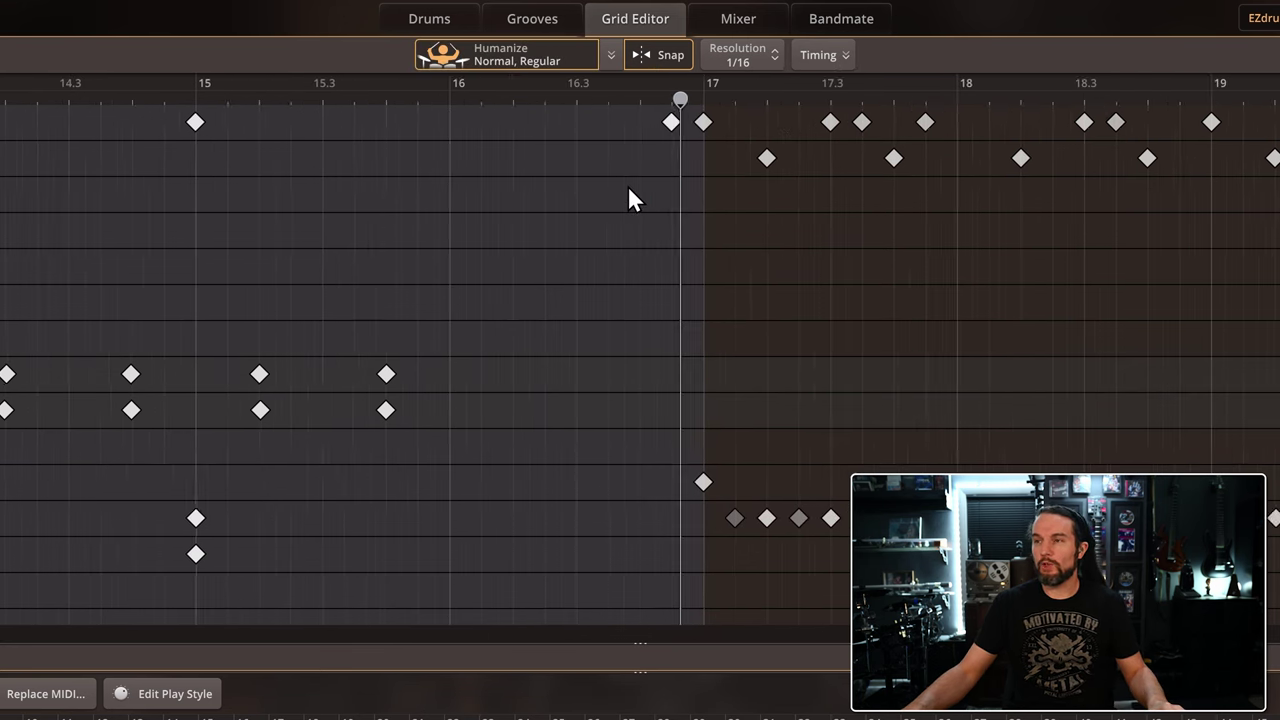
scroll(660, 160, "up", 1)
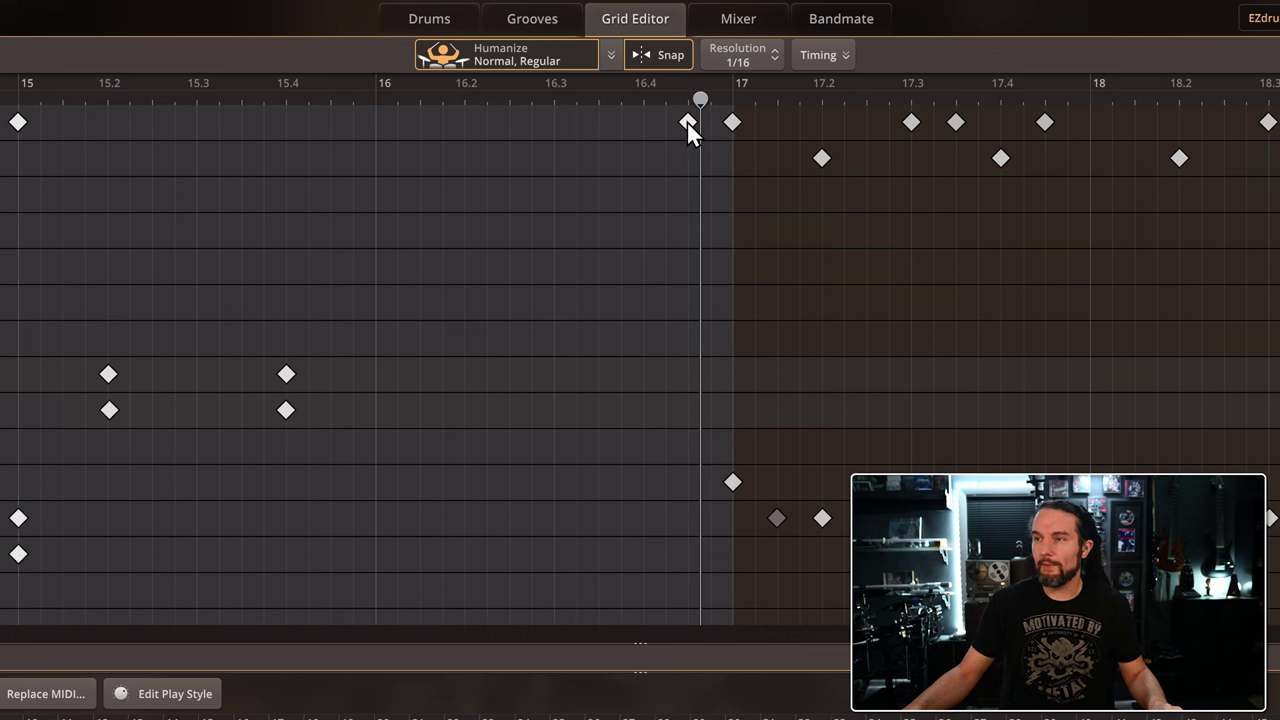
left_click(687, 122)
double_click(687, 122)
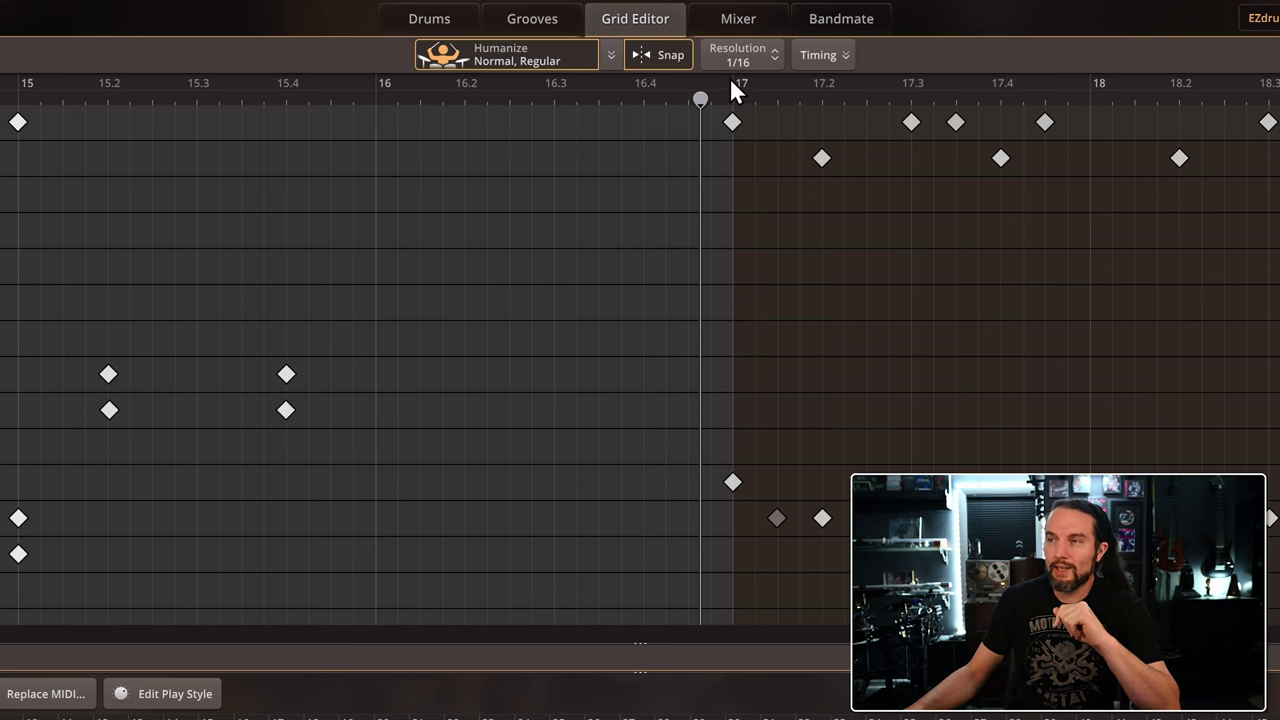
left_click(741, 54)
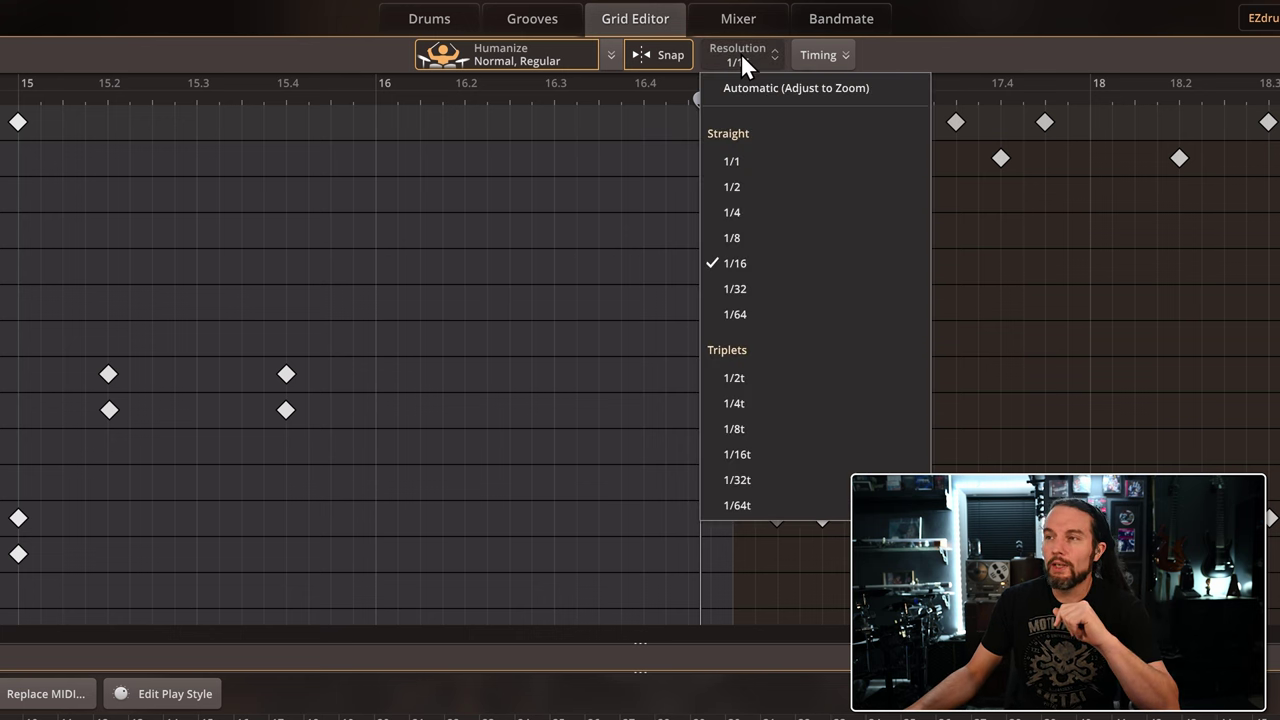
left_click(743, 266)
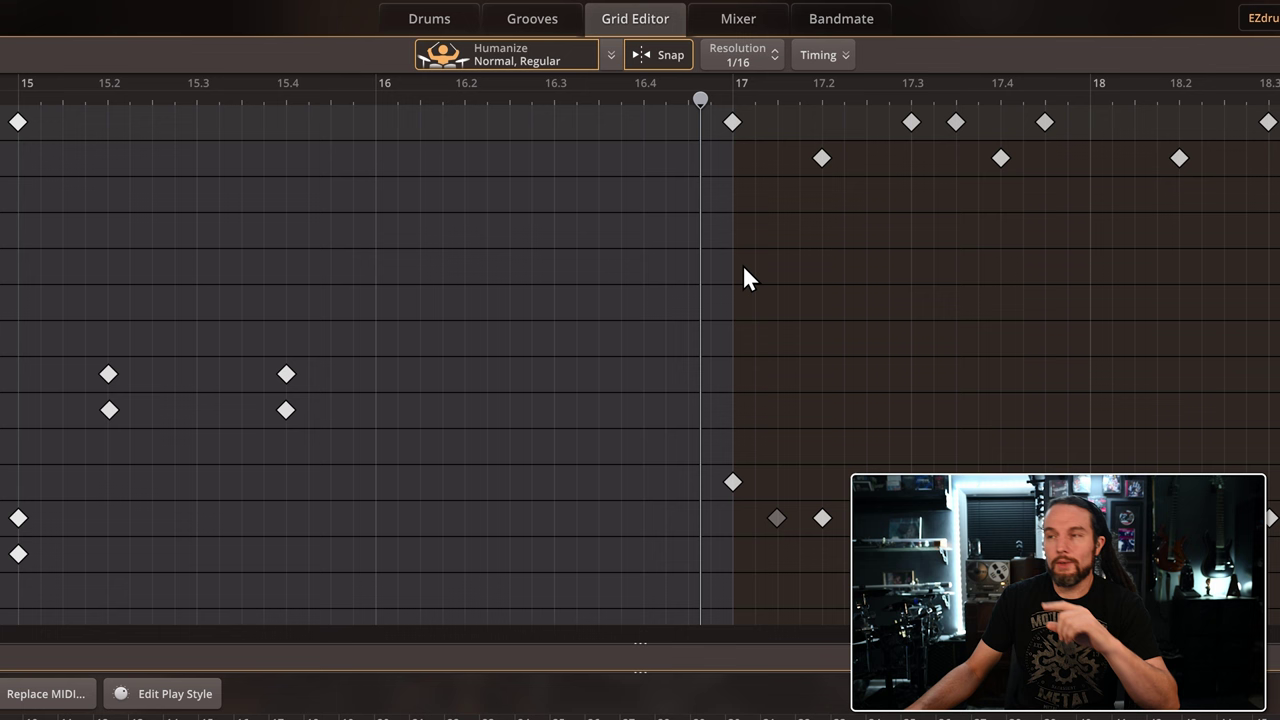
left_click(741, 55)
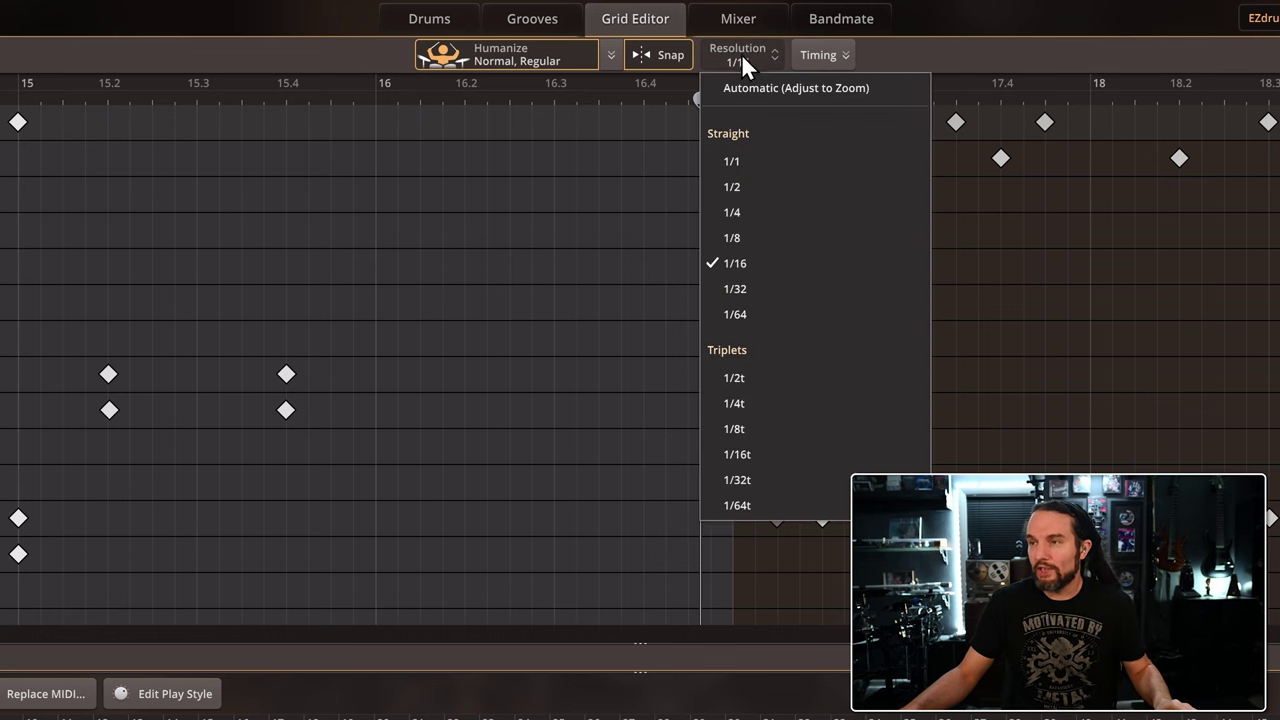
left_click(727, 212)
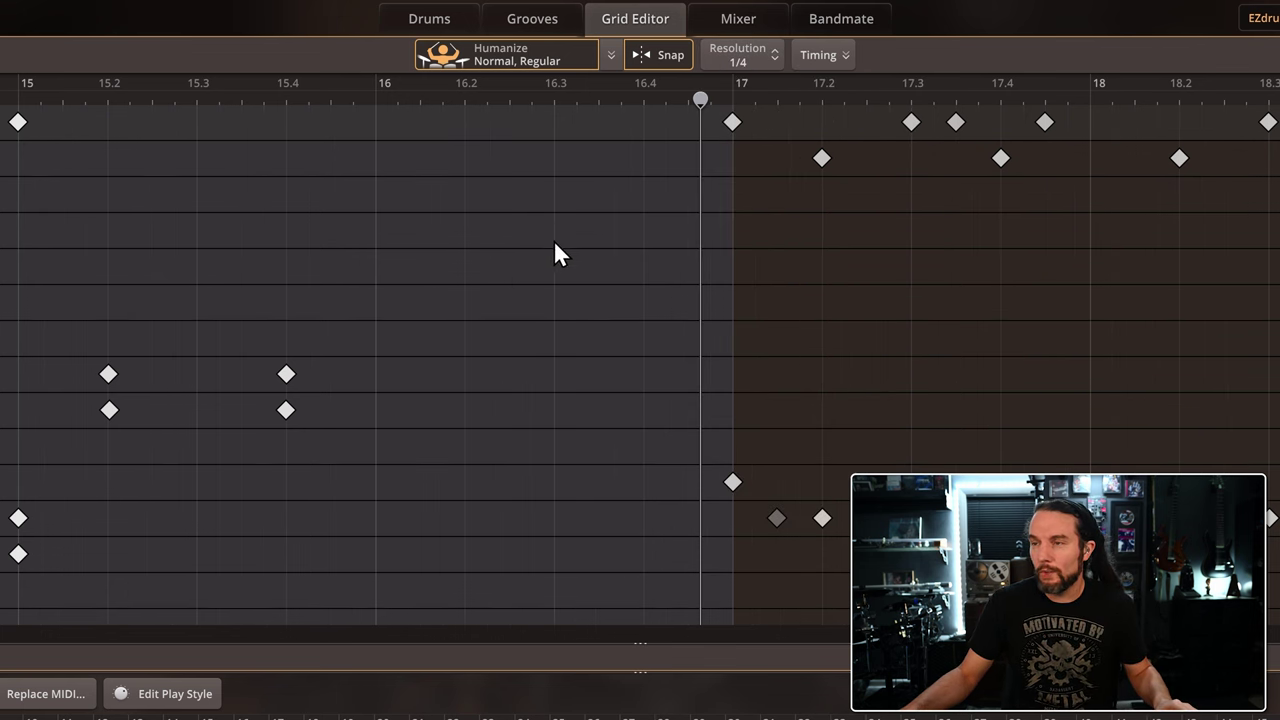
left_click(737, 60)
left_click(751, 237)
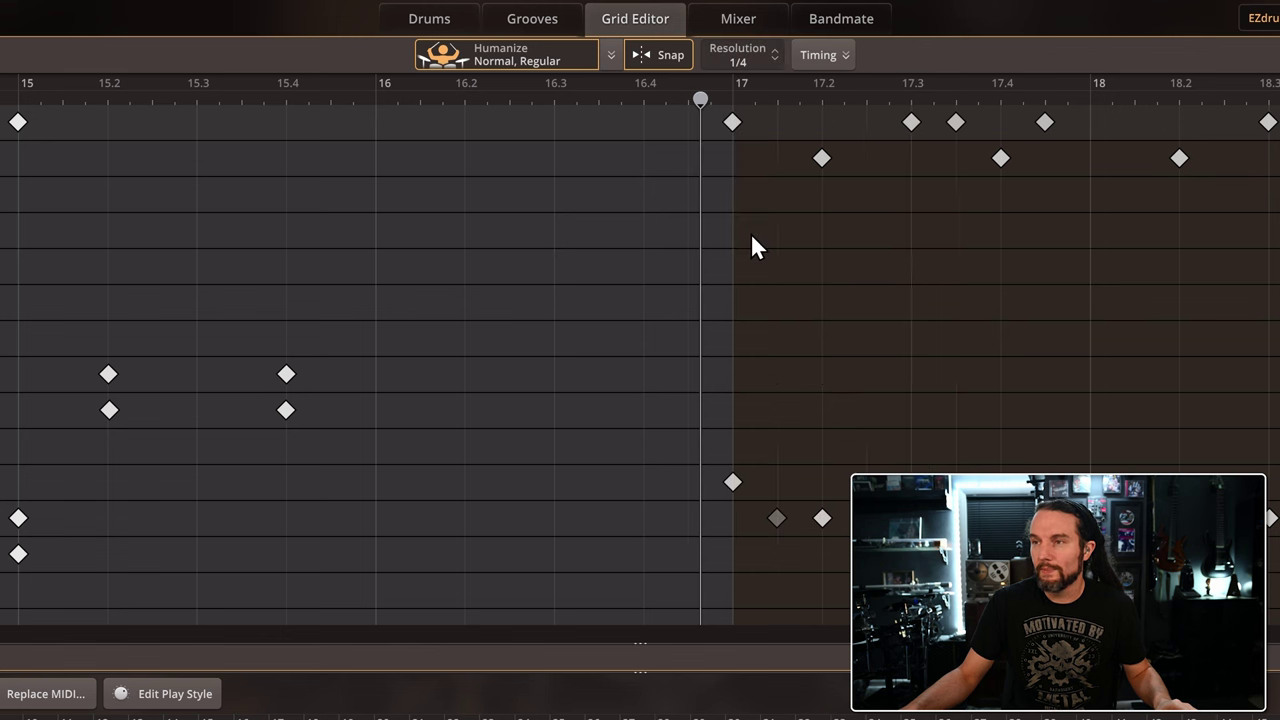
left_click(753, 52)
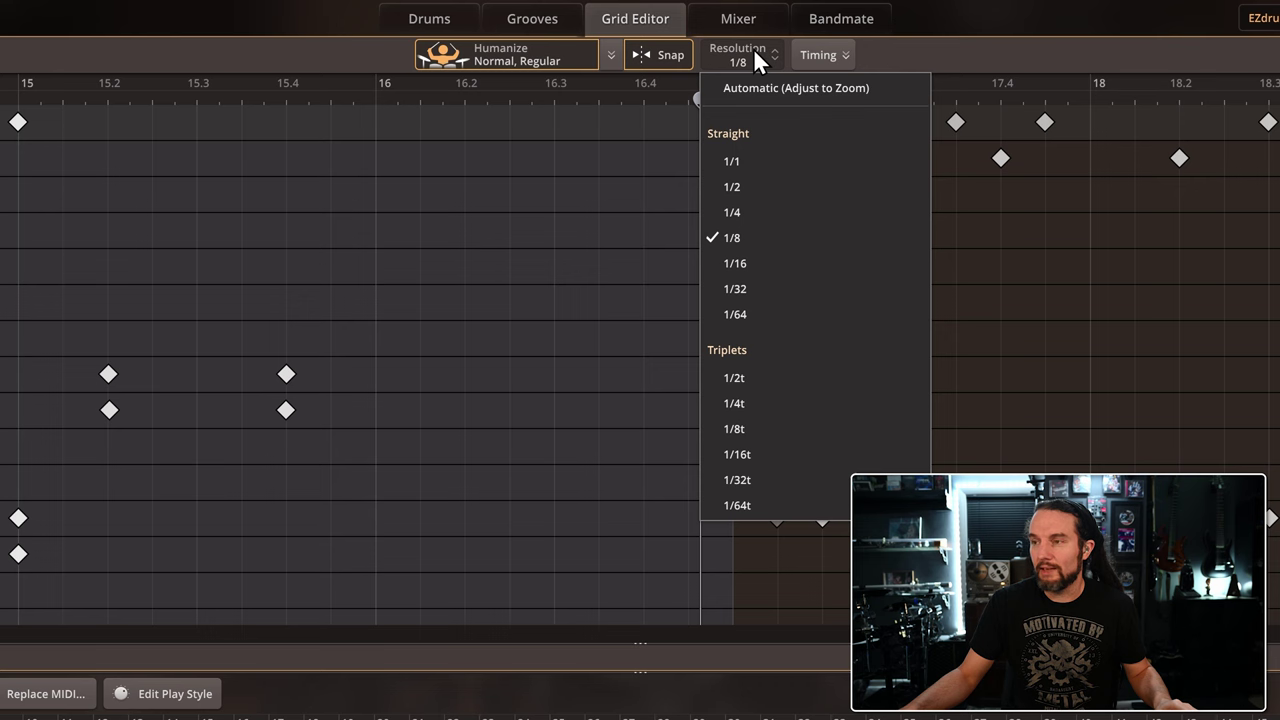
left_click(735, 264)
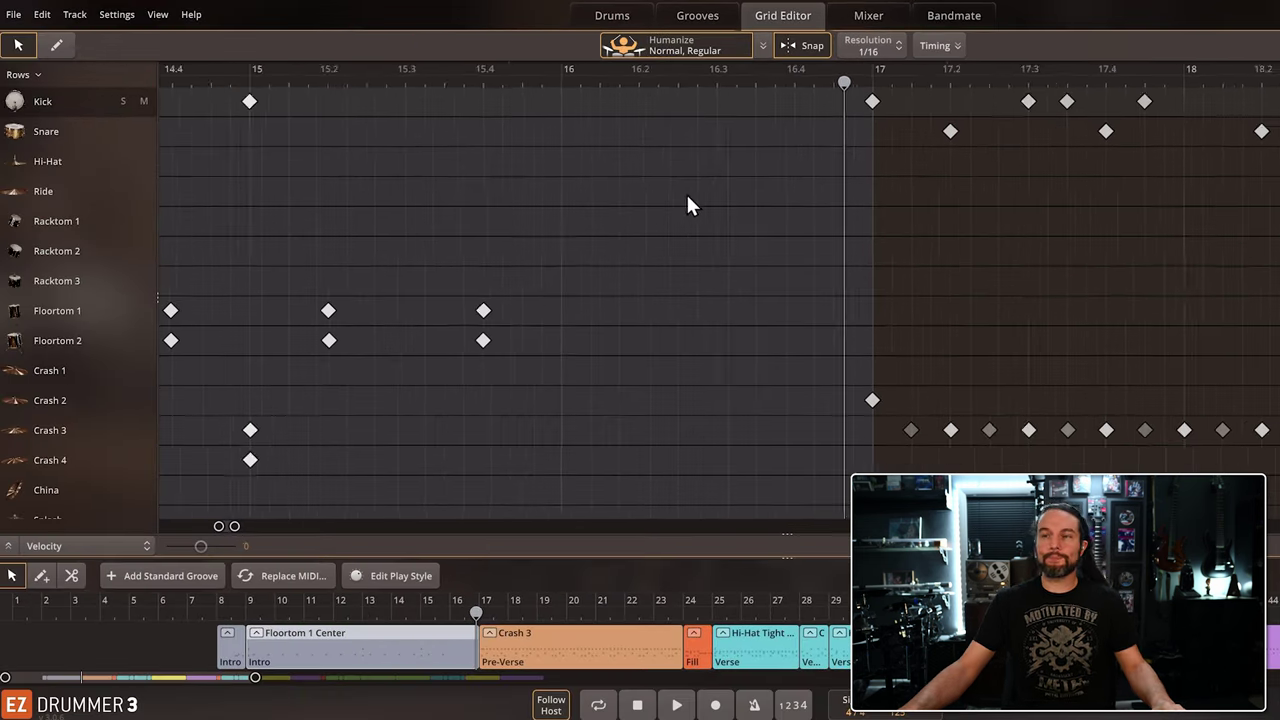
scroll(680, 230, "up", 2)
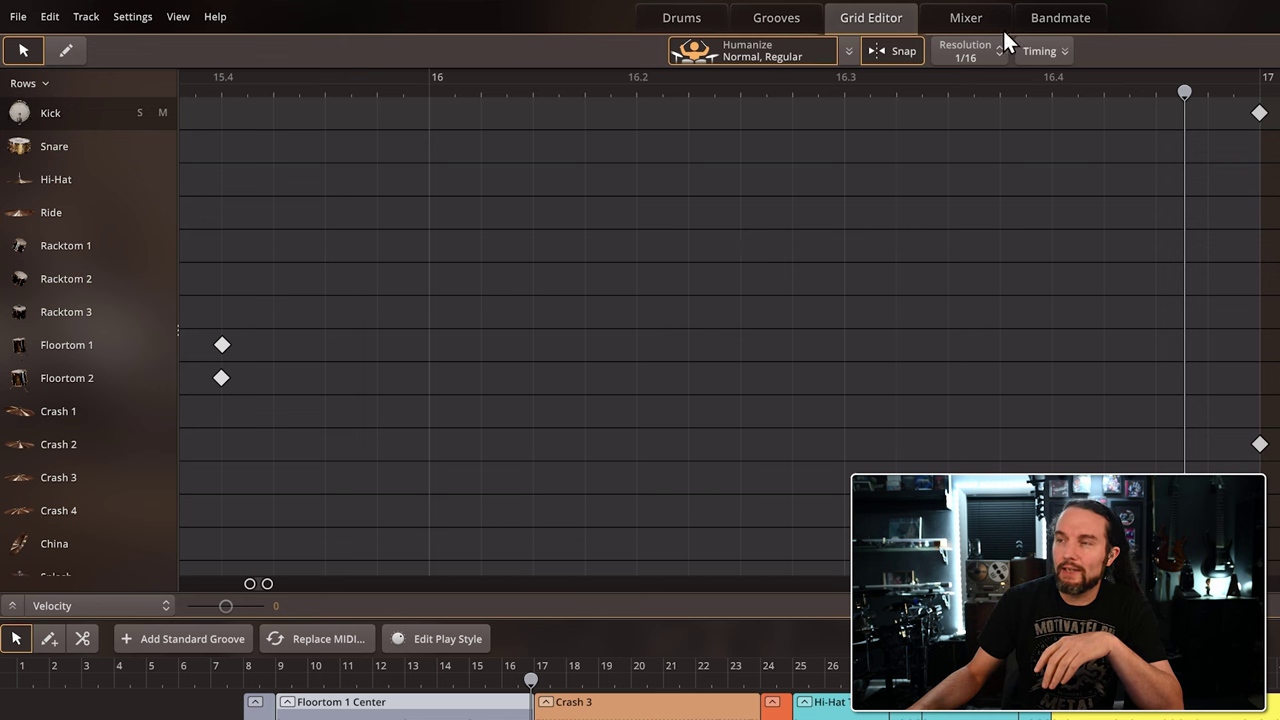
Pencil in a run of sixteenth-note kicks from beat 16 up to bar 17
left_click(67, 48)
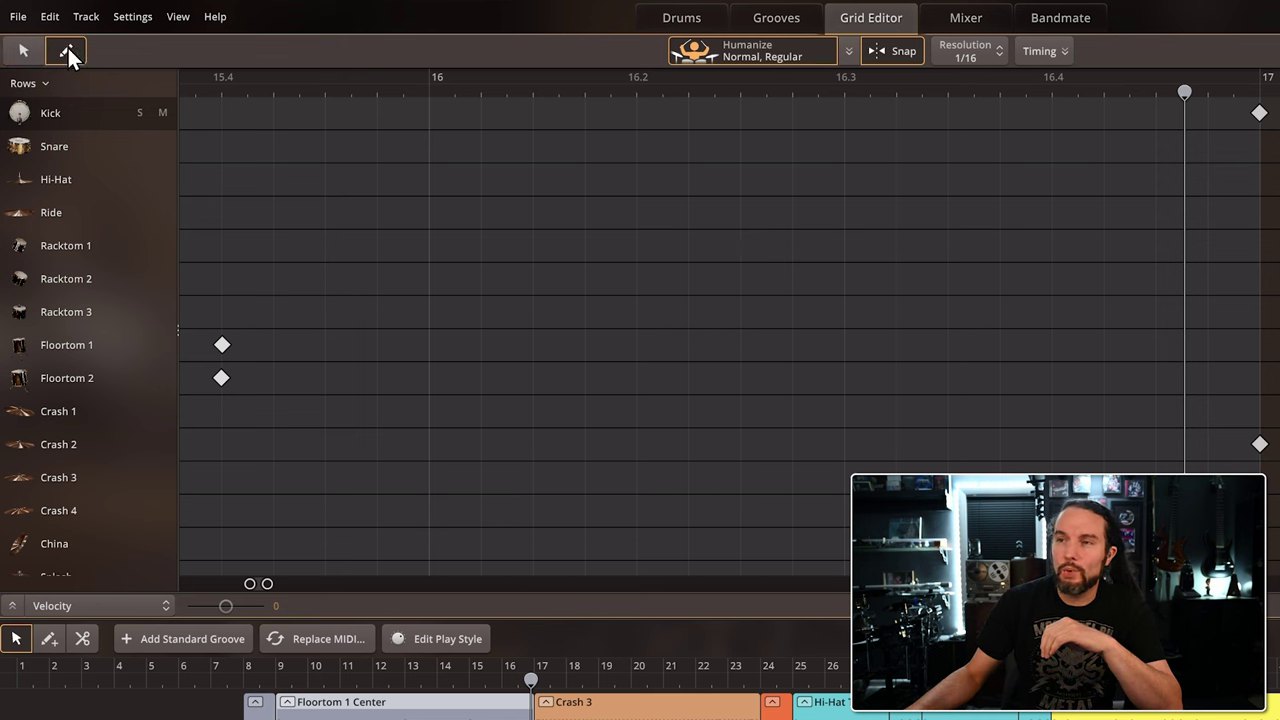
left_click(428, 120)
mouse_move(428, 128)
left_mouse_down()
mouse_move(722, 134)
mouse_move(1257, 129)
left_mouse_up()
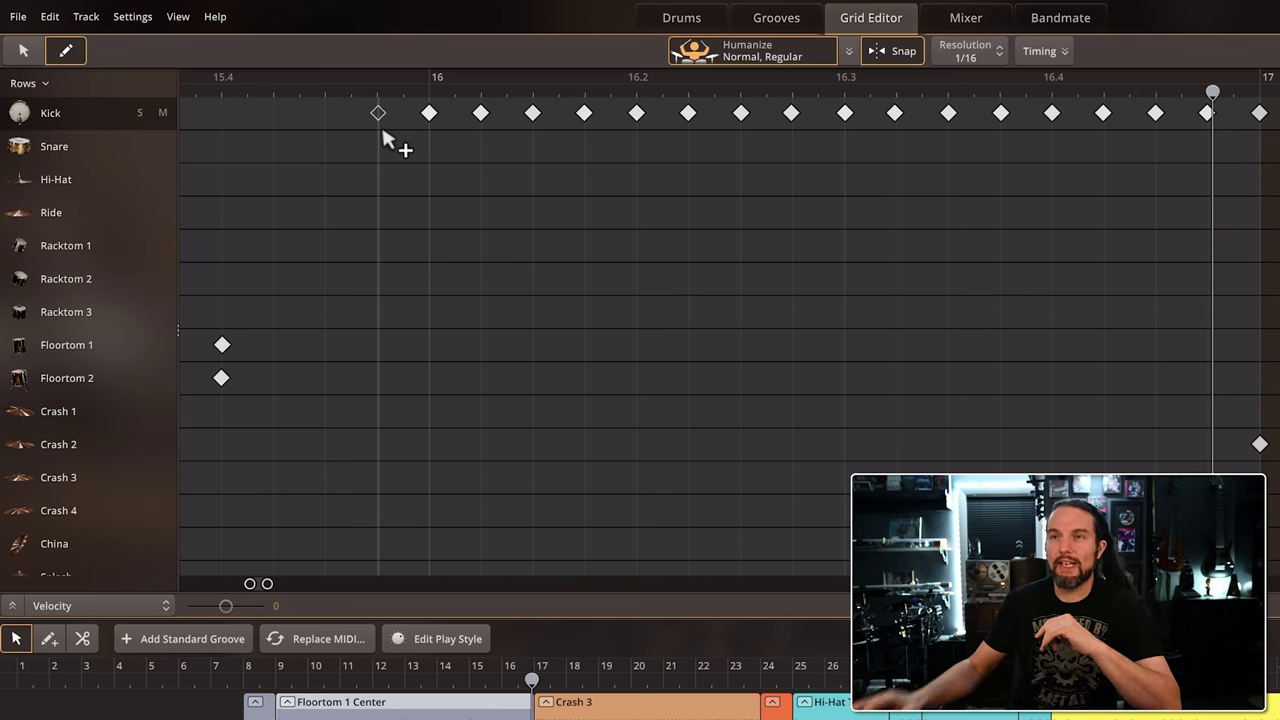
left_click(23, 52)
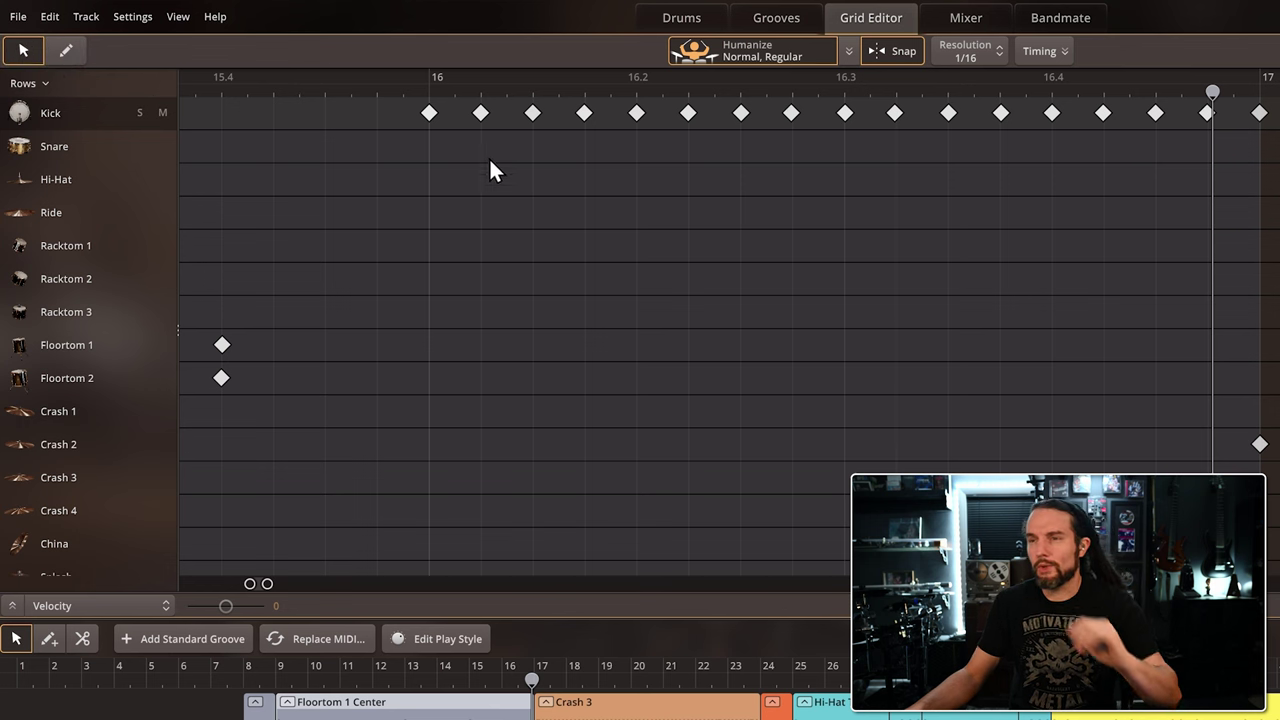
Move every other pair of kick notes onto the Snare row and play back the pattern
left_click_drag(485, 97, 489, 96)
left_click(537, 180)
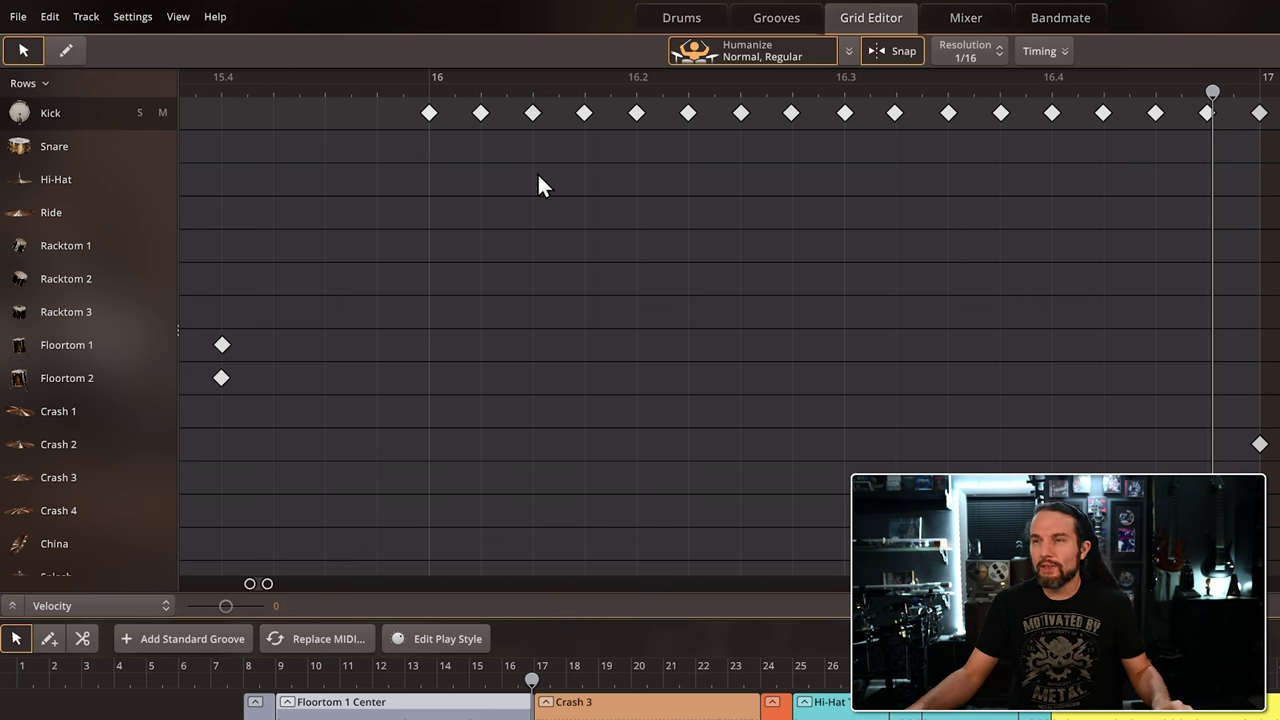
left_click_drag(538, 131, 593, 101)
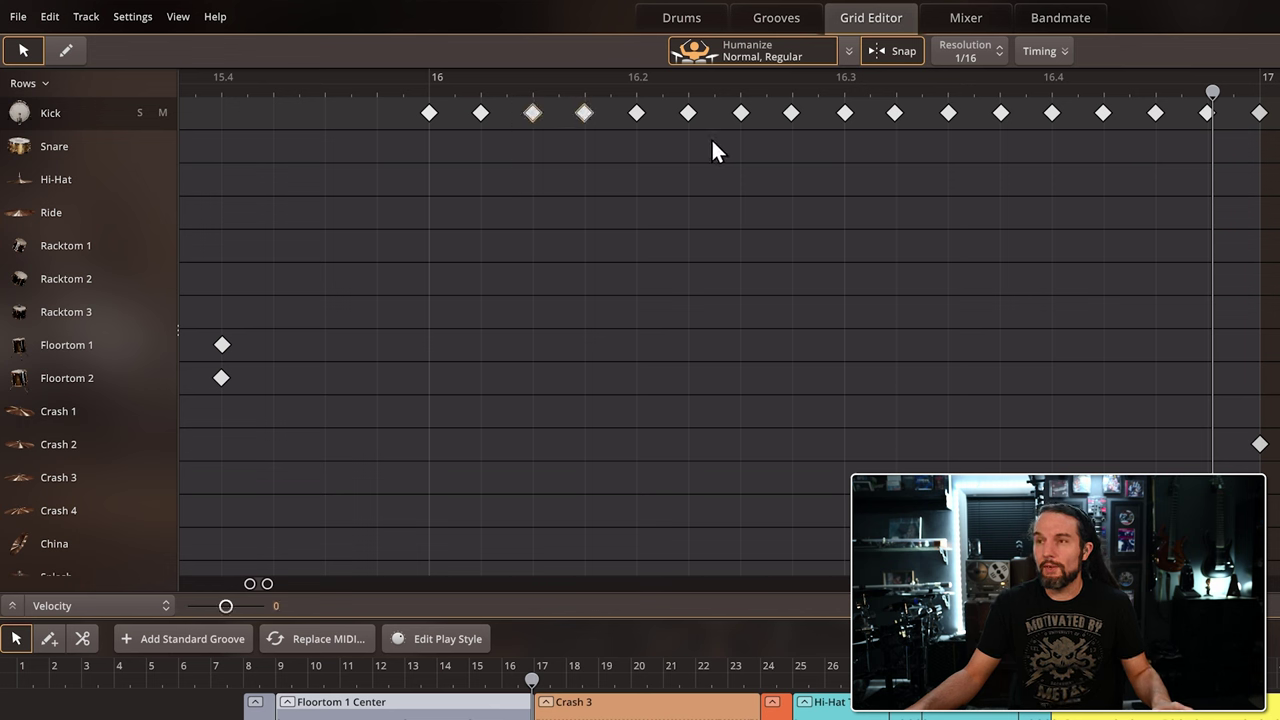
left_click_drag(713, 140, 805, 104)
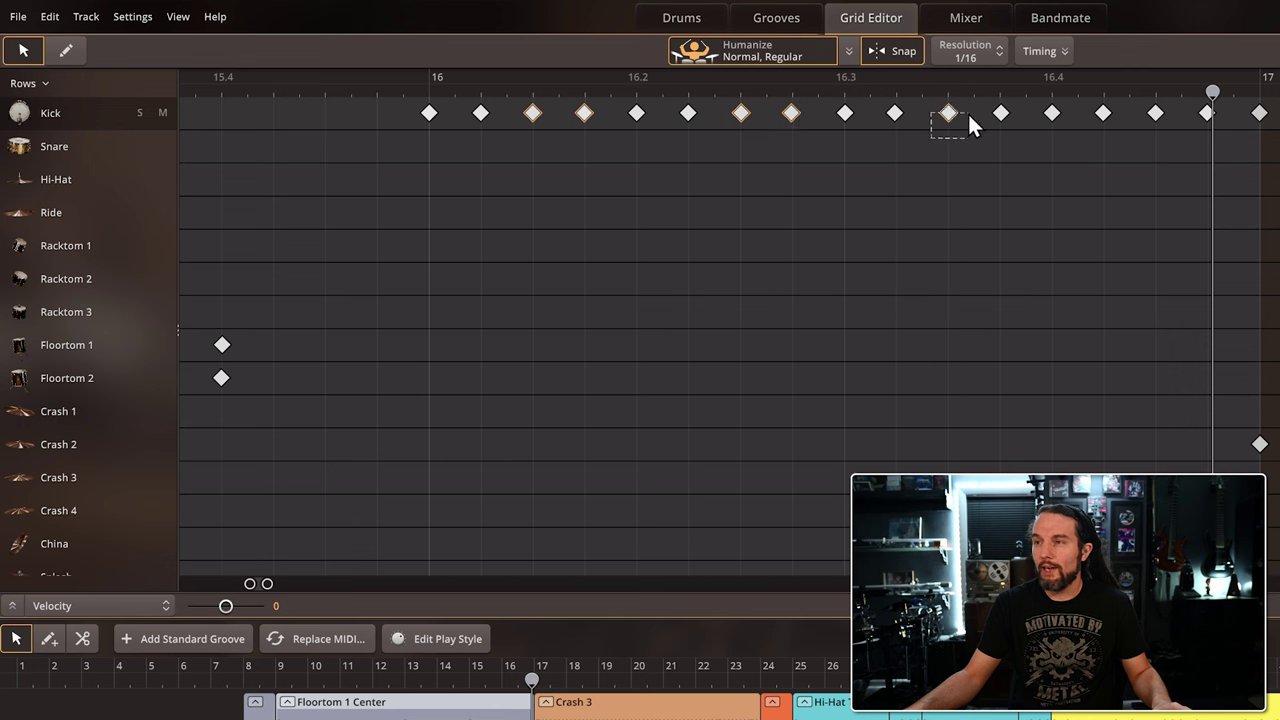
left_click_drag(968, 112, 1049, 111)
left_click_drag(1159, 118, 1207, 120)
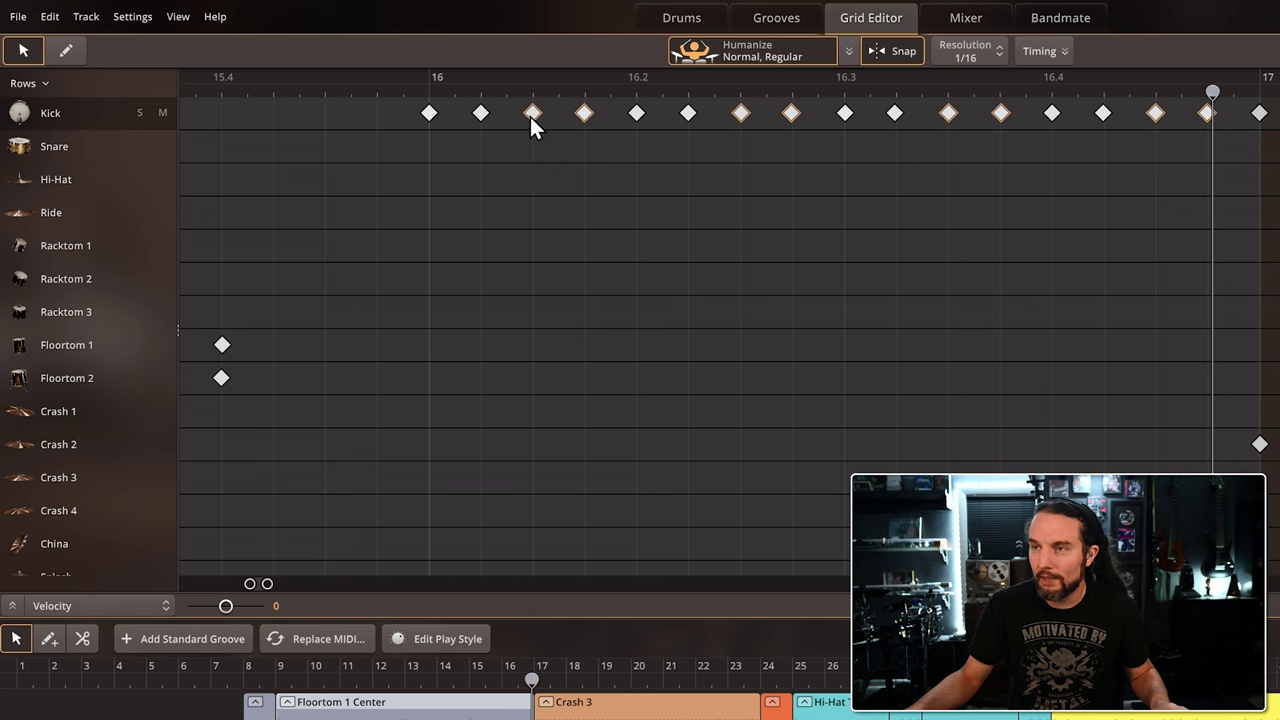
left_click_drag(530, 117, 530, 146)
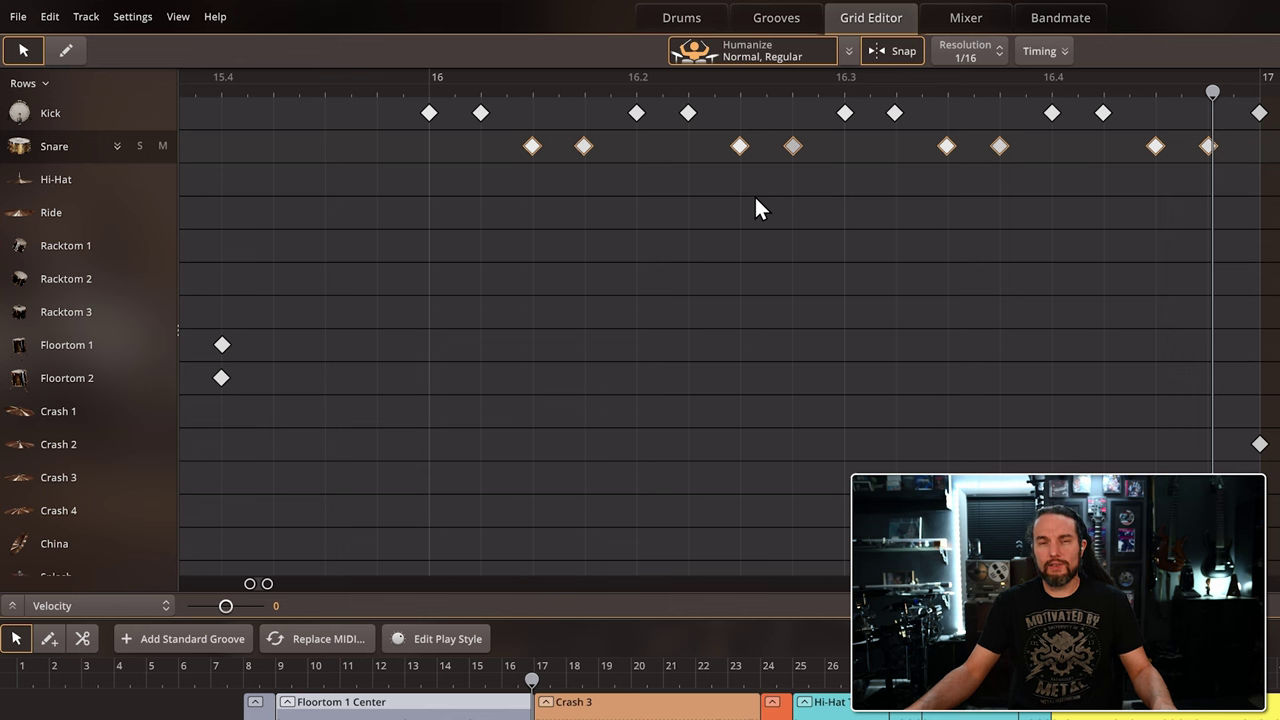
key("space")
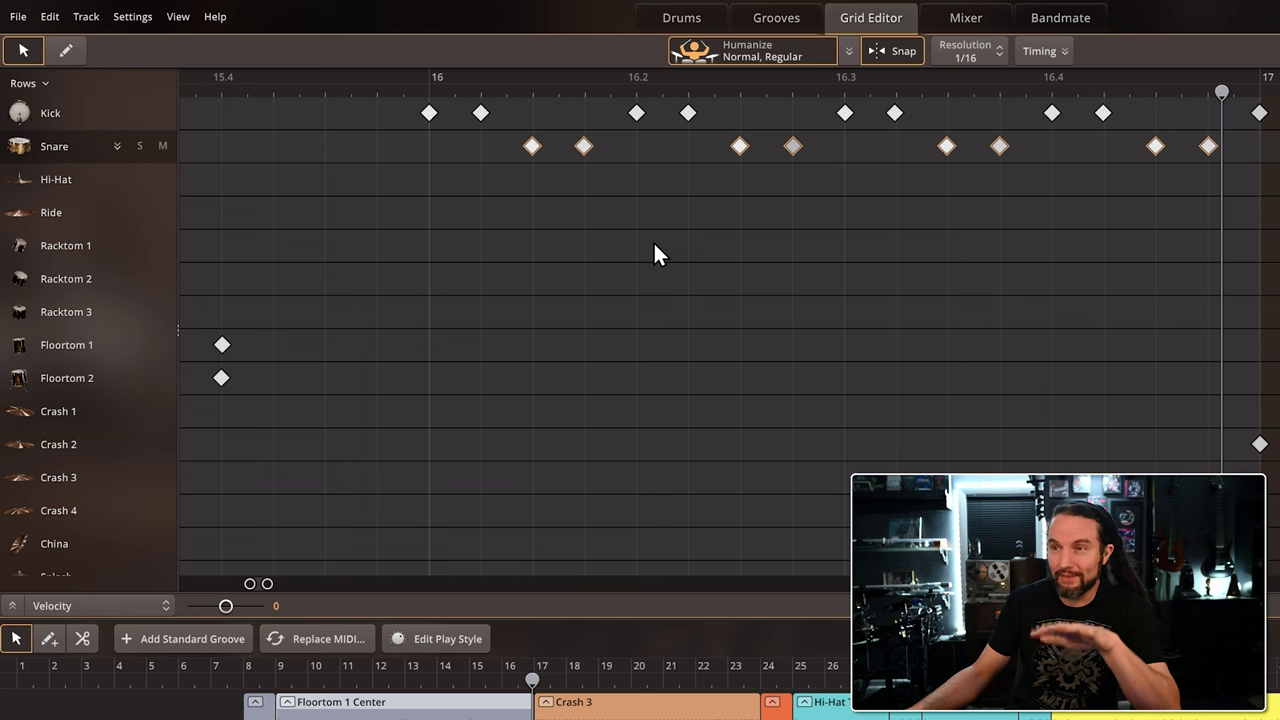
key("space")
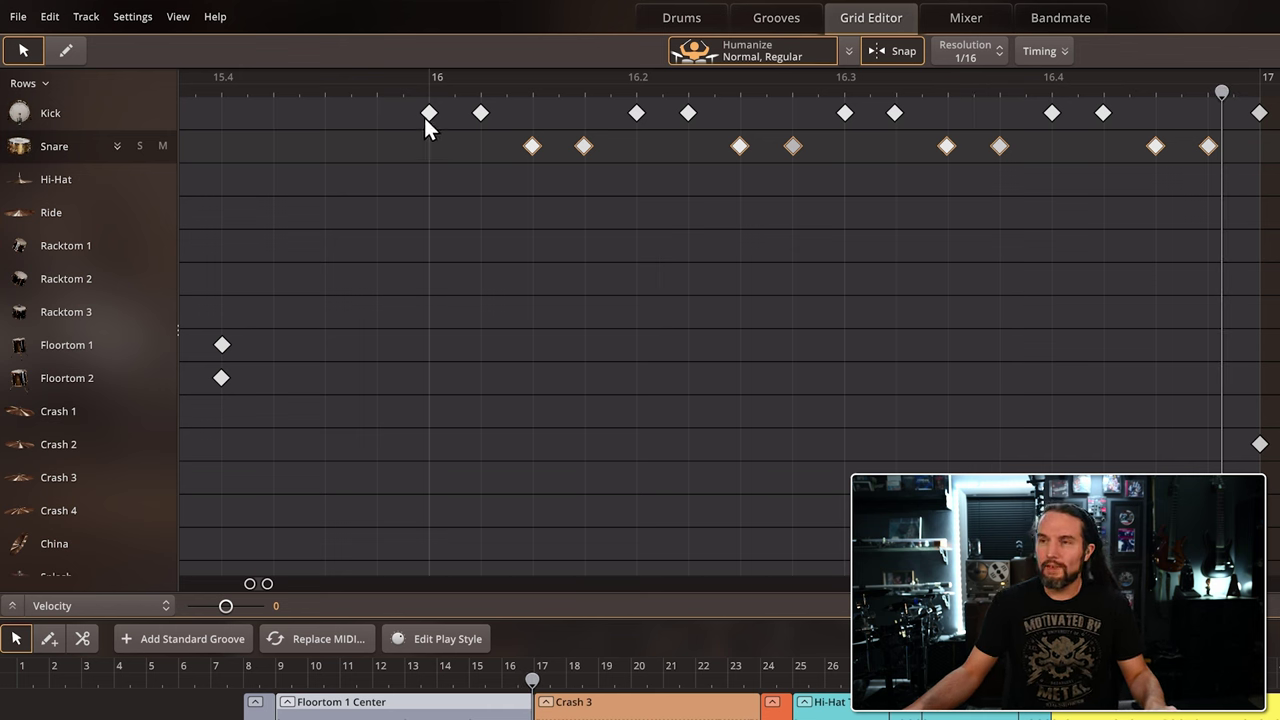
Select the last six snare notes and try shifting them to a lower row
left_click(735, 232)
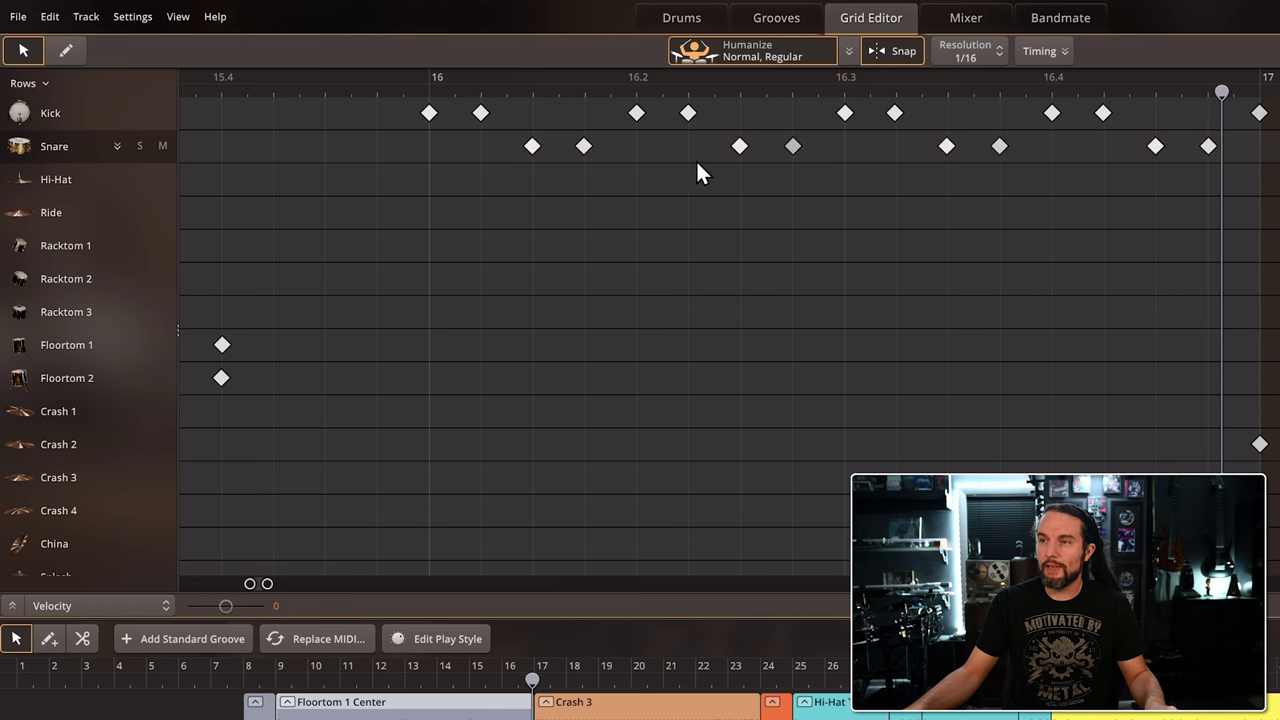
left_click_drag(736, 140, 1220, 181)
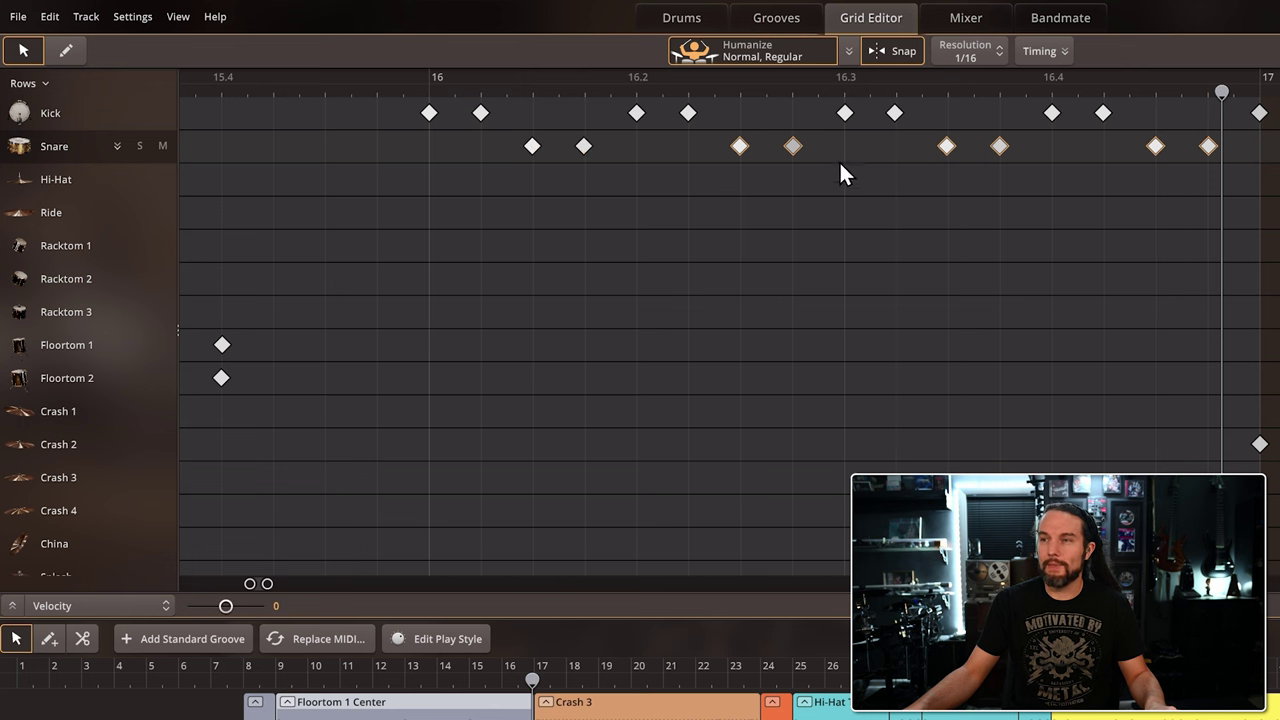
mouse_move(794, 145)
left_mouse_down()
mouse_move(803, 167)
mouse_move(795, 150)
left_mouse_up()
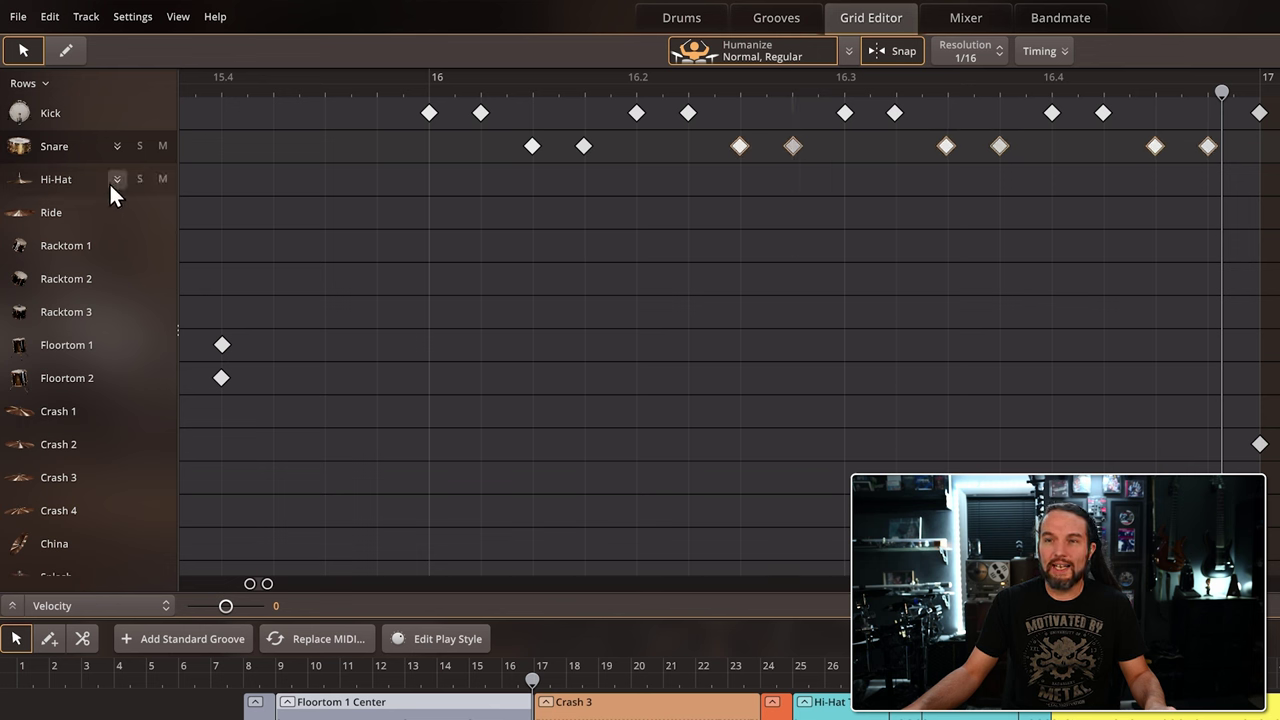
Move the Hi-Hat and Ride rows below Floortom 2 so the toms follow Snare
left_click_drag(86, 179, 98, 351)
left_click_drag(65, 177, 77, 368)
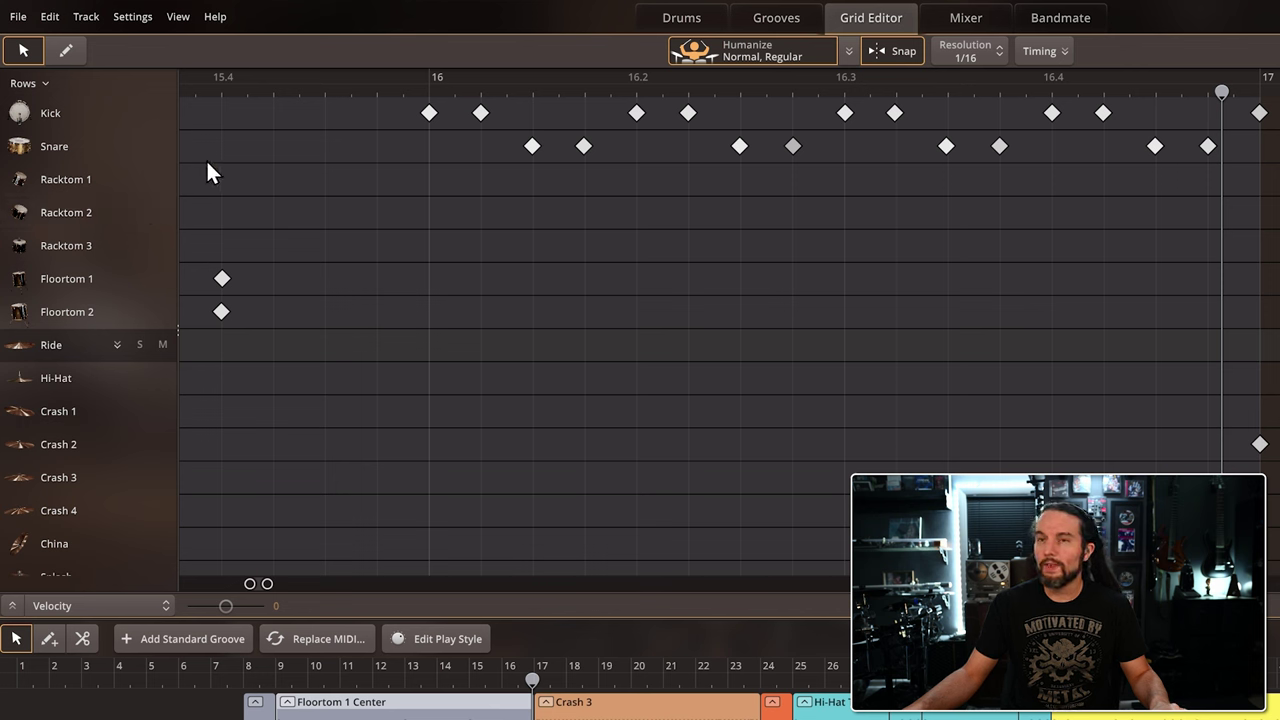
left_click(30, 84)
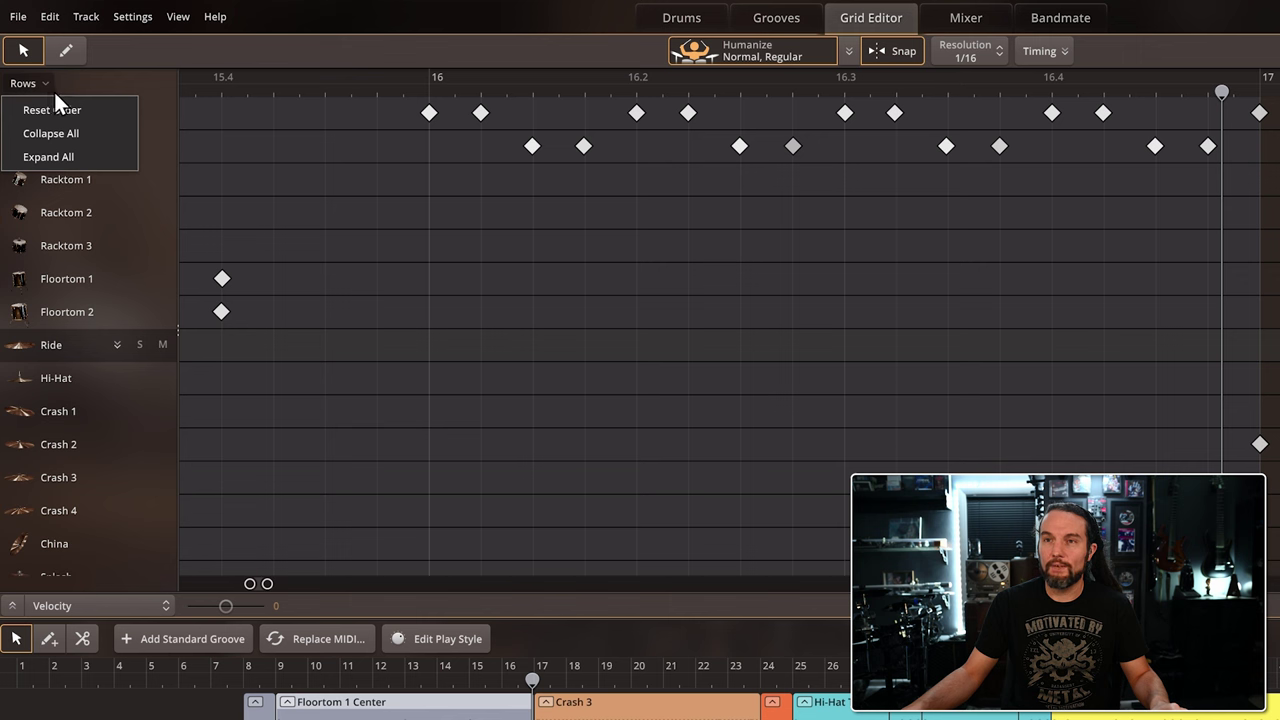
left_click(88, 110)
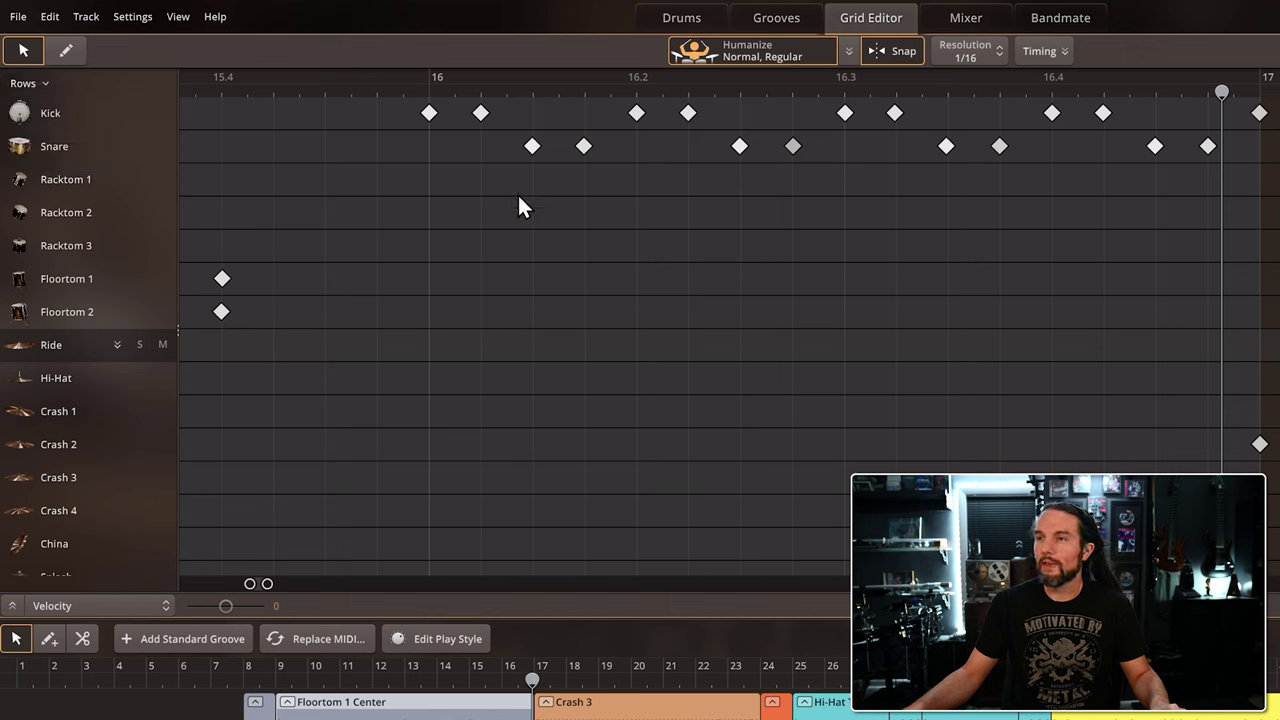
left_click_drag(672, 133, 1225, 190)
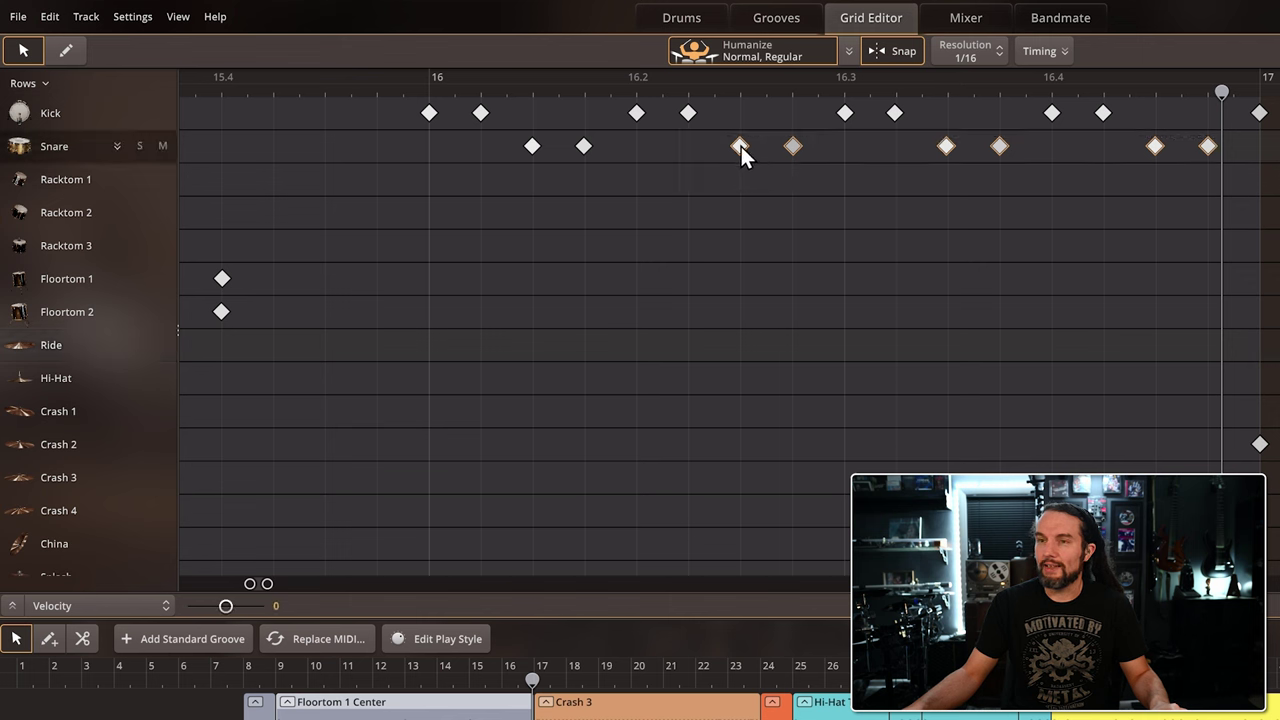
left_click_drag(741, 146, 742, 175)
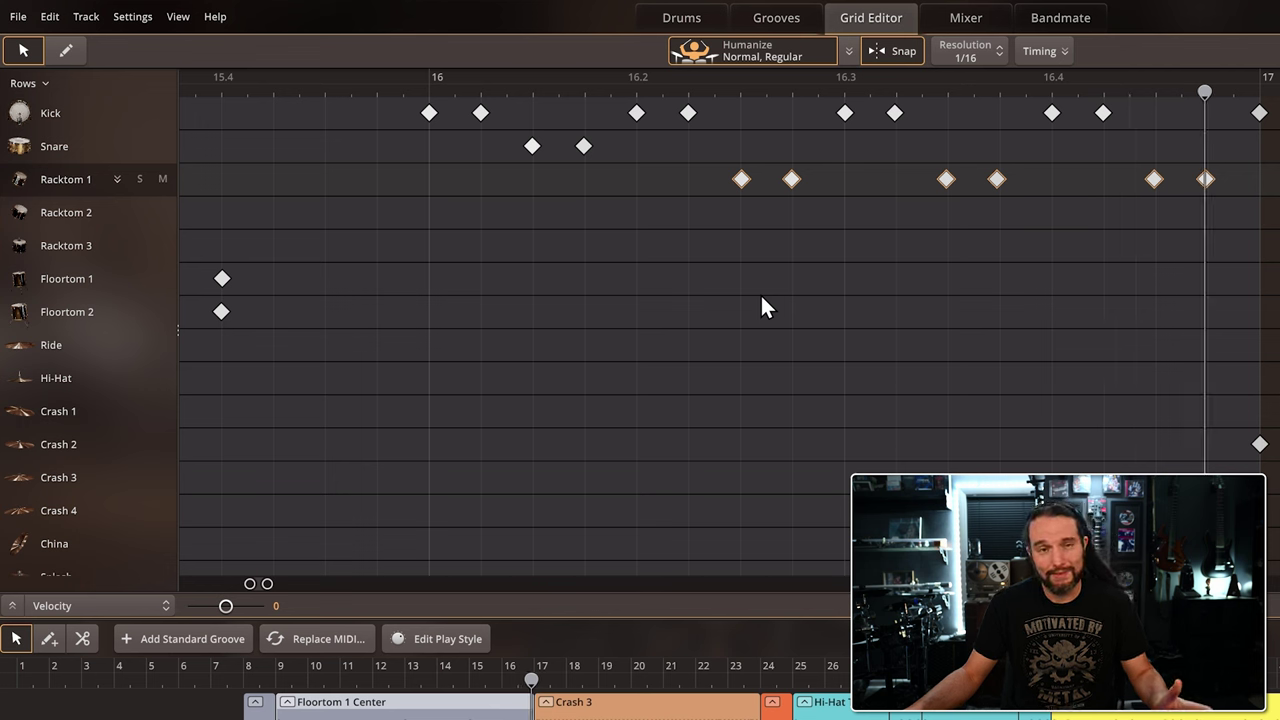
left_click_drag(891, 157, 1243, 208)
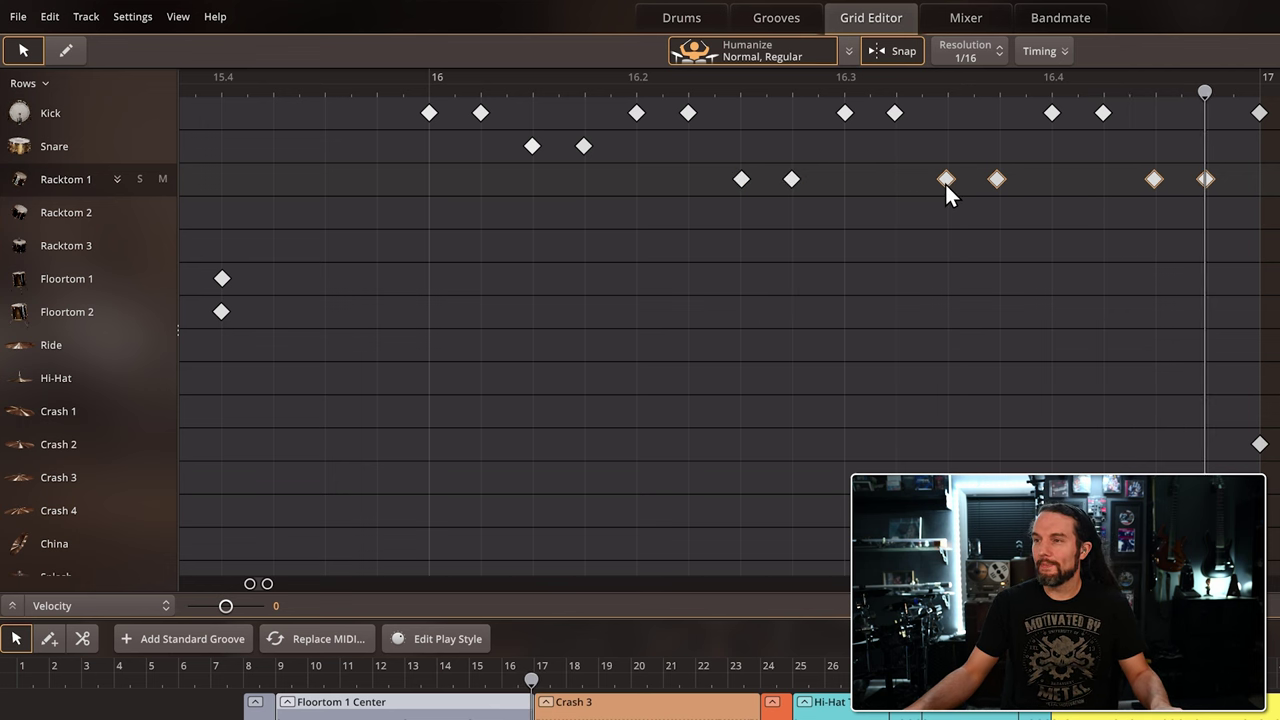
left_click_drag(945, 184, 943, 203)
left_click_drag(1114, 170, 1150, 242)
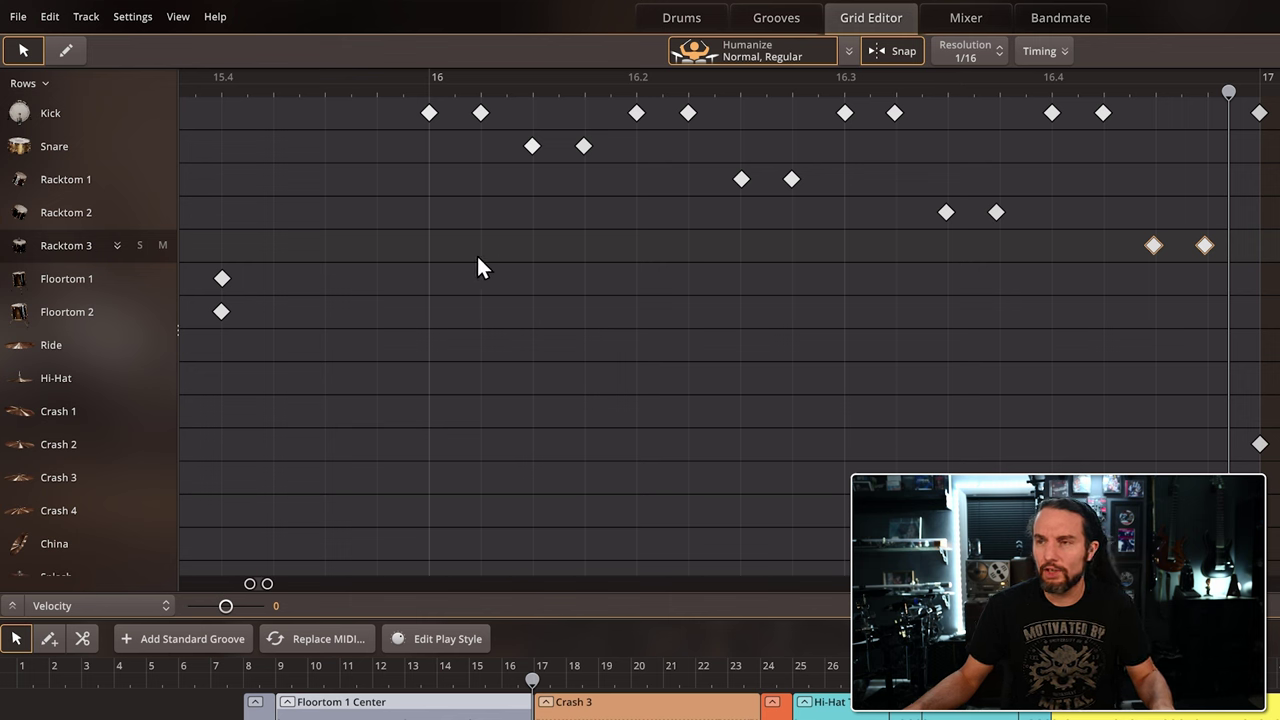
key("space")
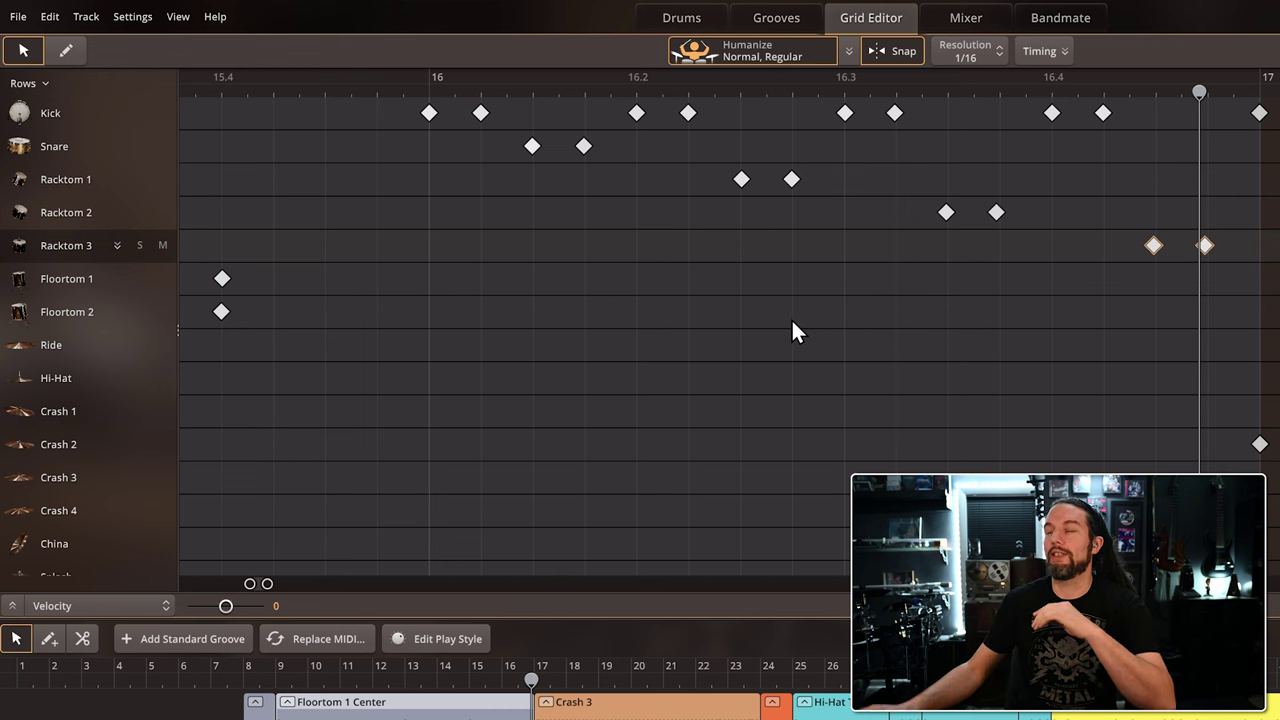
Turn the kick hit after beat 16.2 into a snare hit and audition the fill twice
left_click_drag(688, 114, 691, 152)
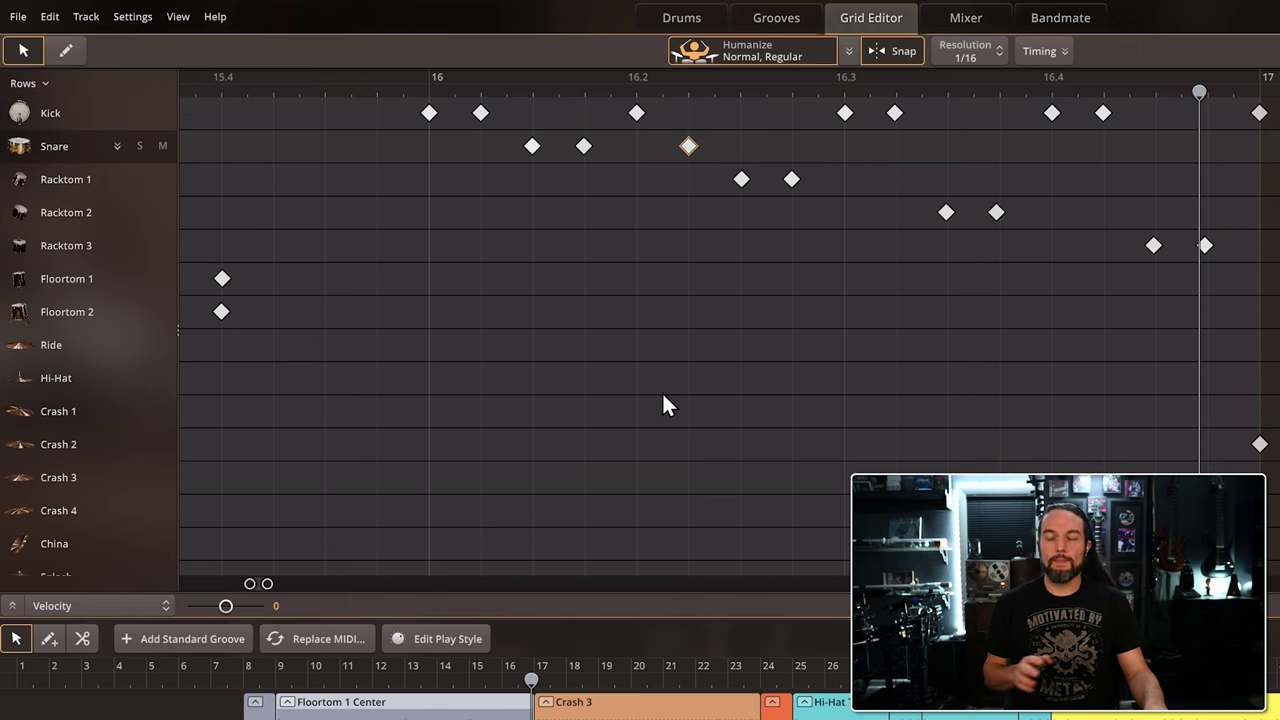
key("space")
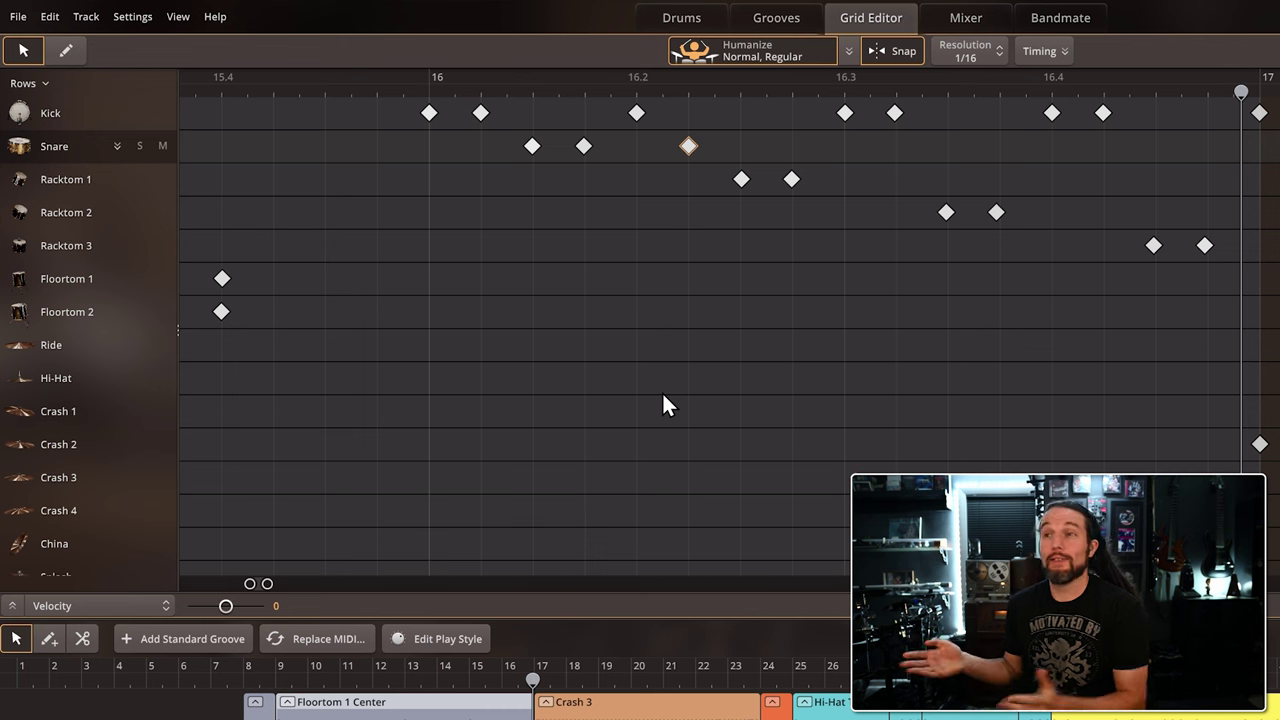
key("space")
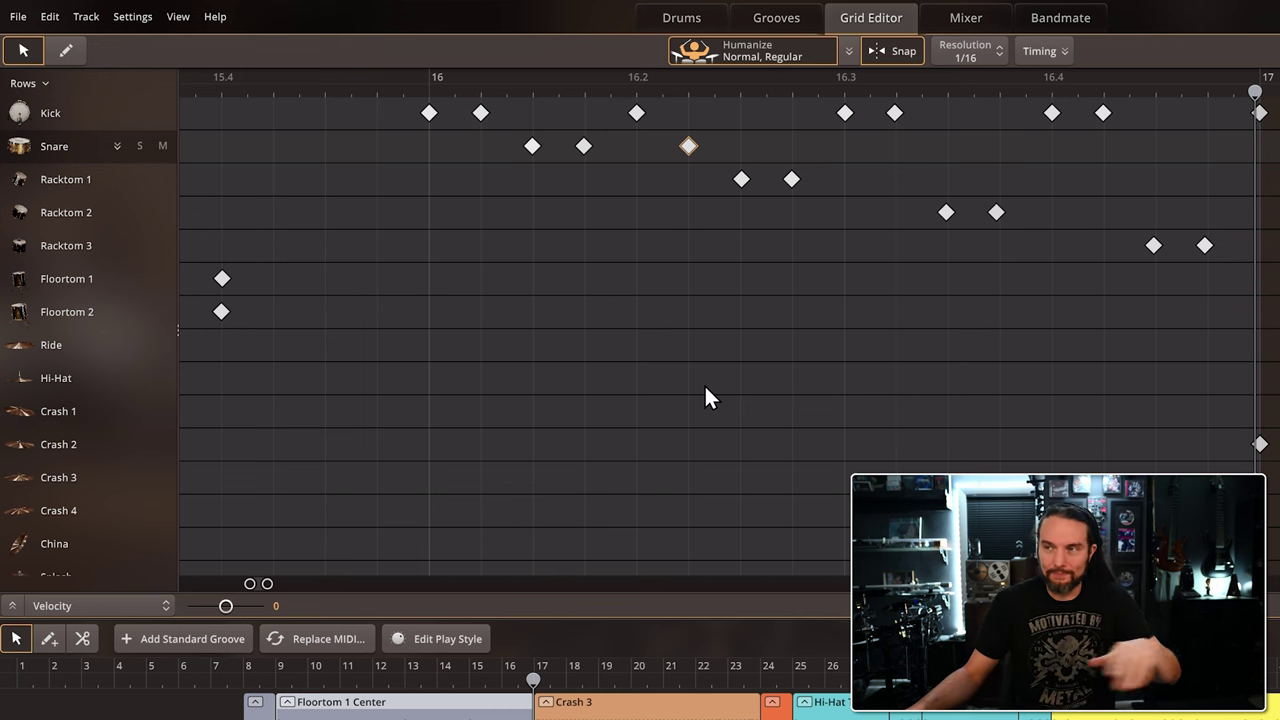
left_click(976, 58)
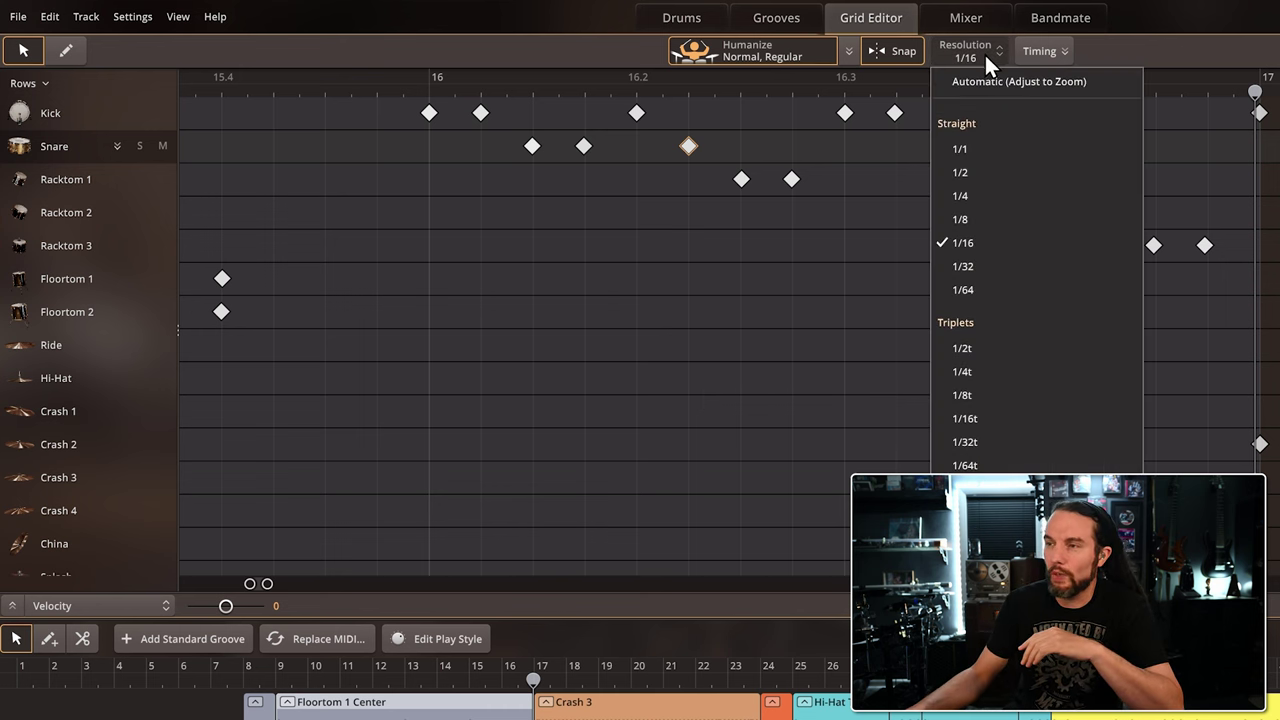
Set the grid resolution to 1/32 and pick the Pencil tool, undoing a trial Racktom 3 hit
left_click(960, 267)
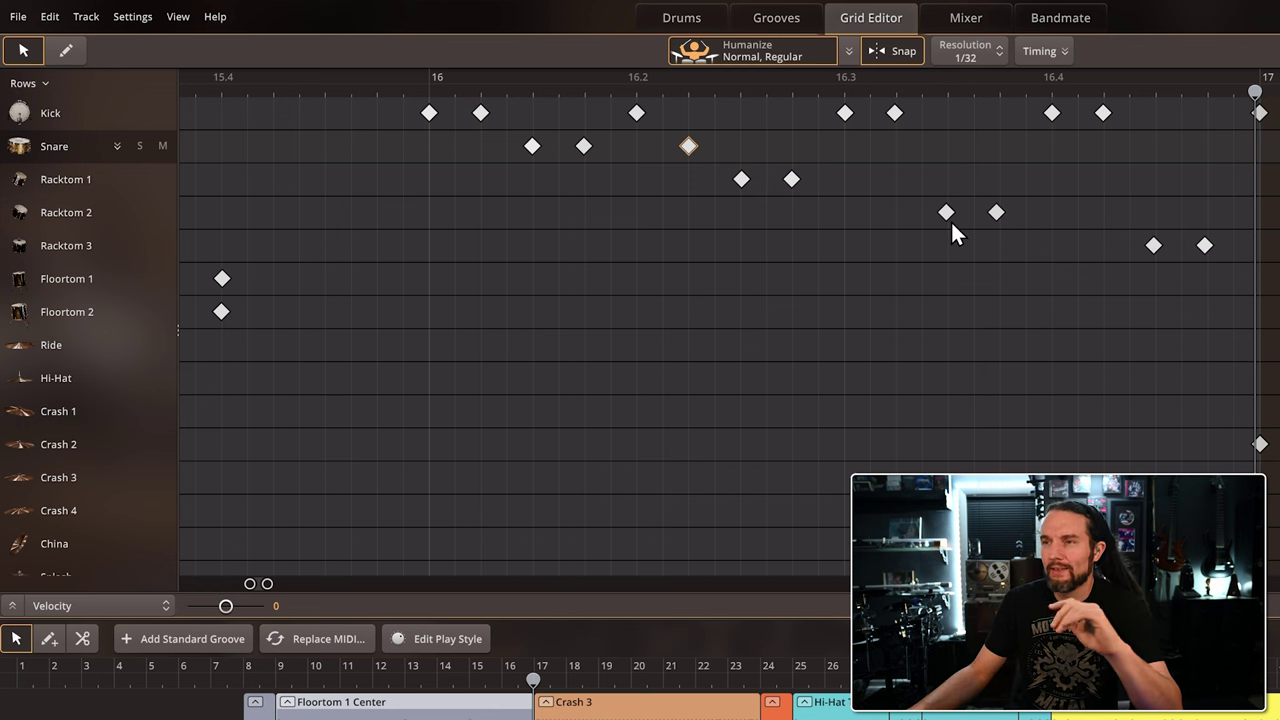
left_click(65, 50)
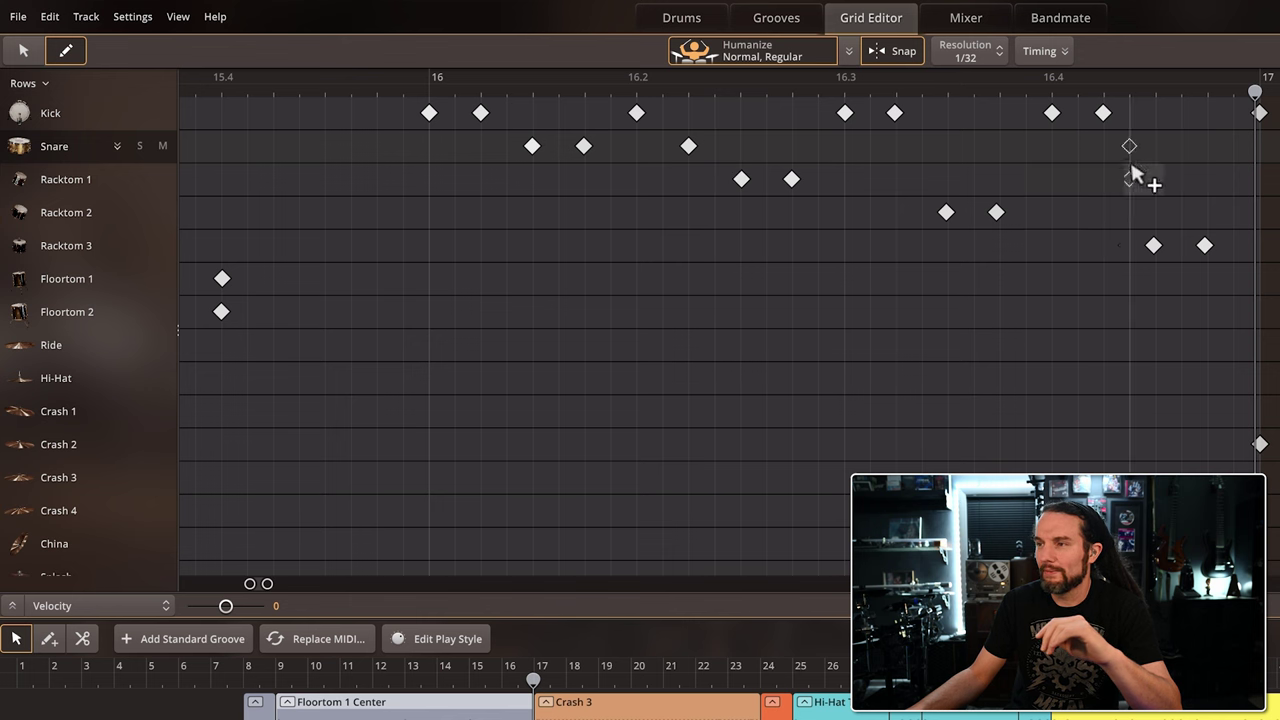
left_click(1181, 245)
key("space")
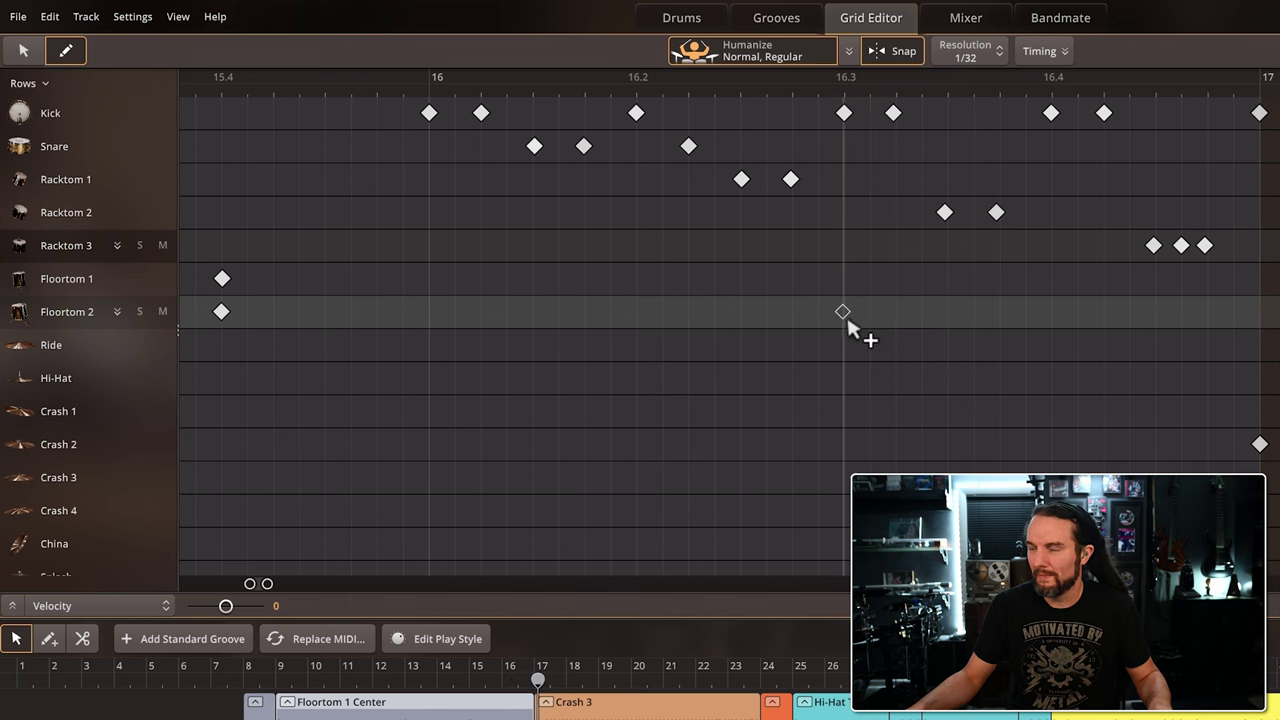
key("ctrl+z")
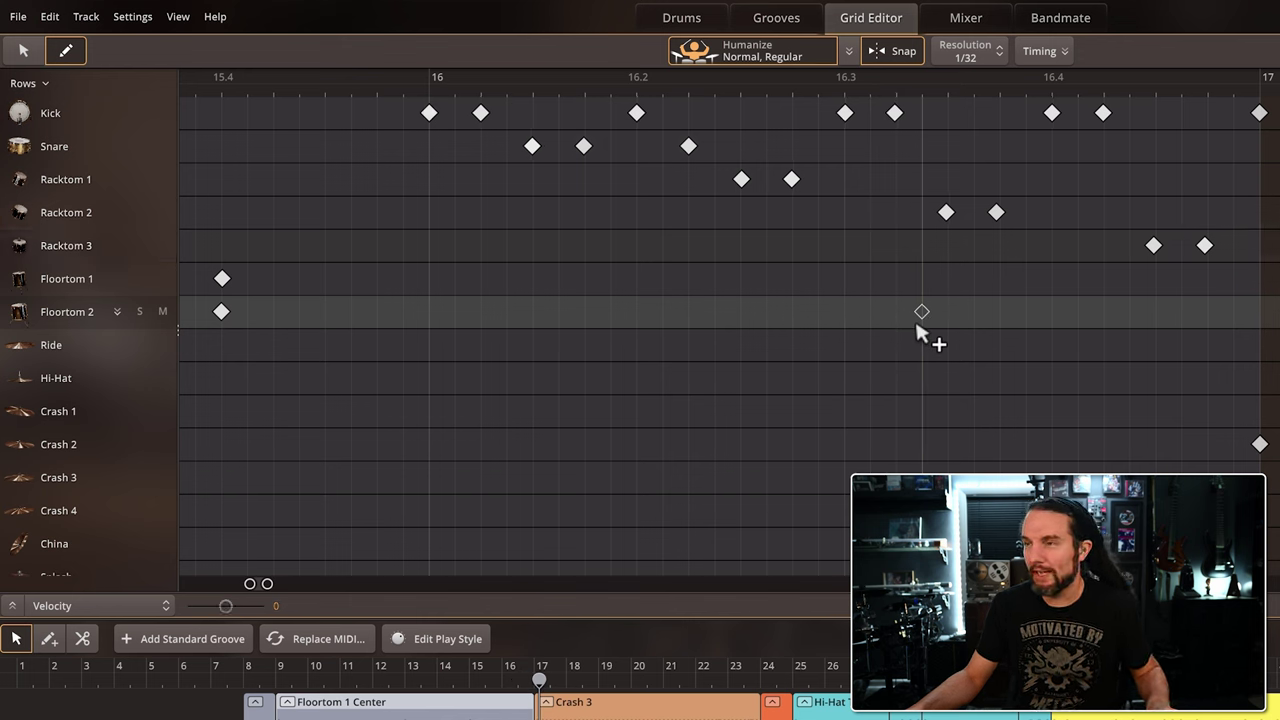
Add a snare one 32nd after the snare hit near 16.2 and play the fill
left_click(714, 150)
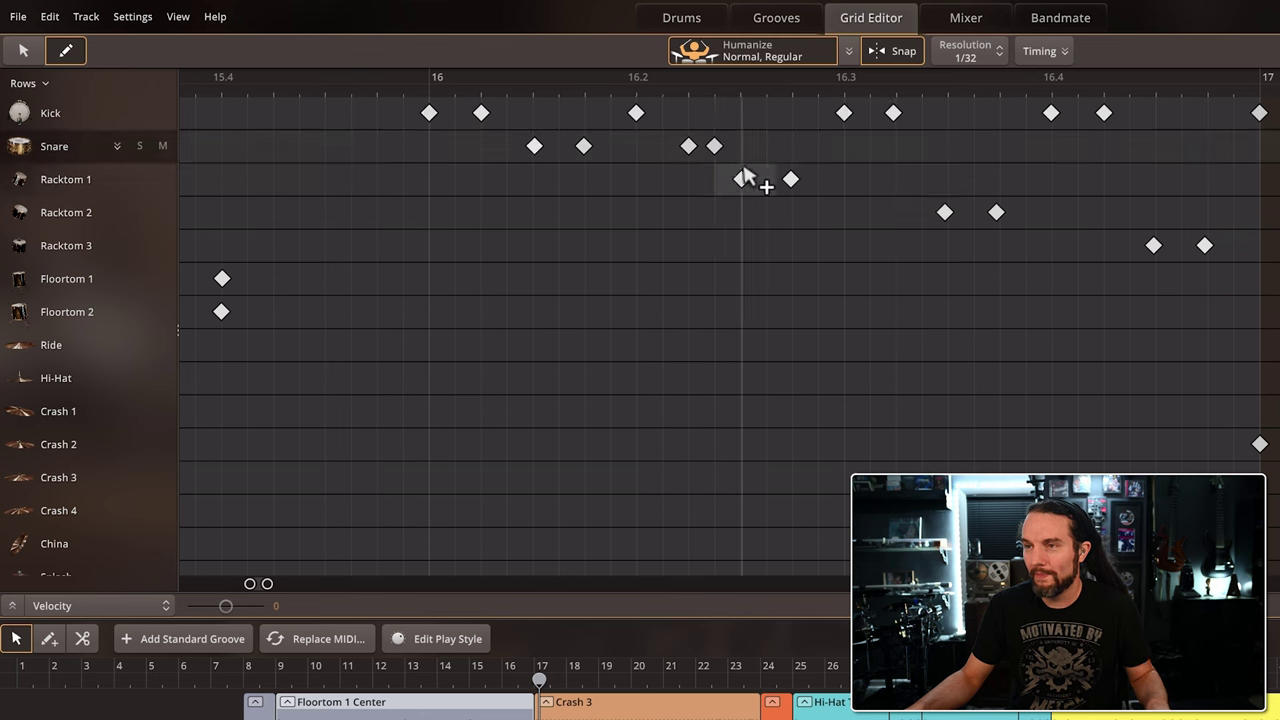
left_click(741, 179)
key("space")
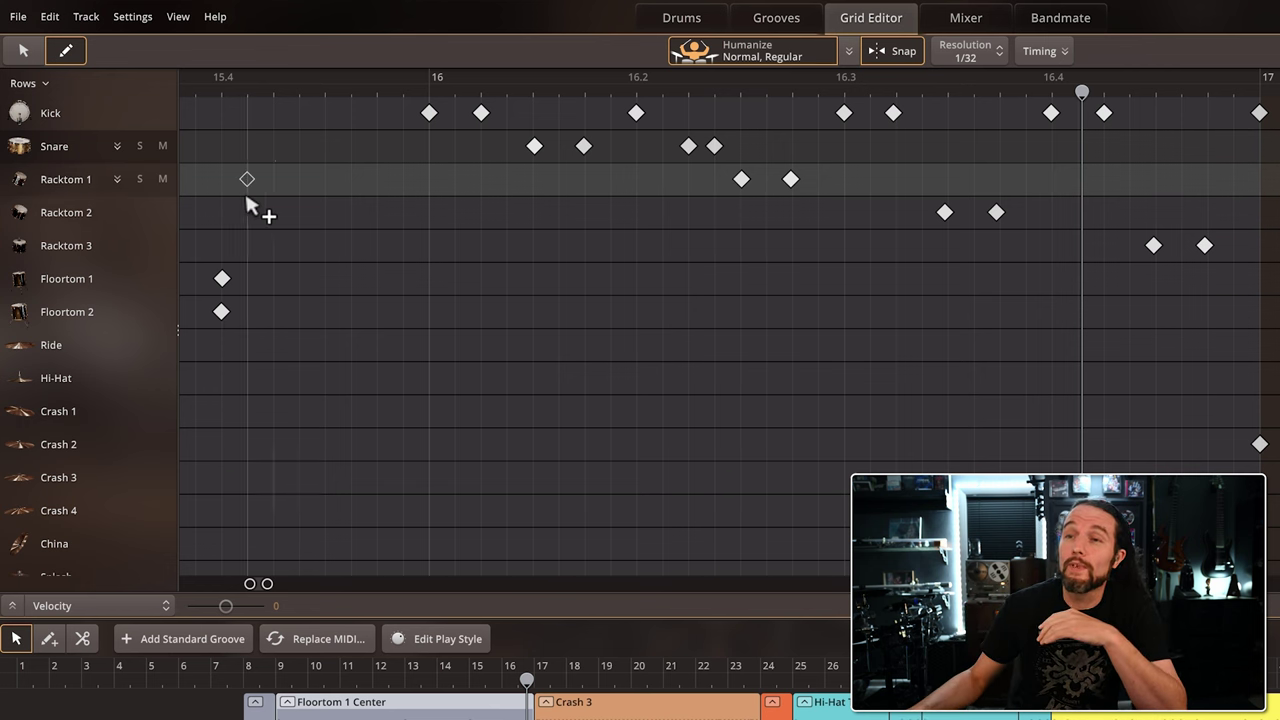
Expand the Velocity lane, switch back to the Select tool, and clear the snare selection
left_click(10, 605)
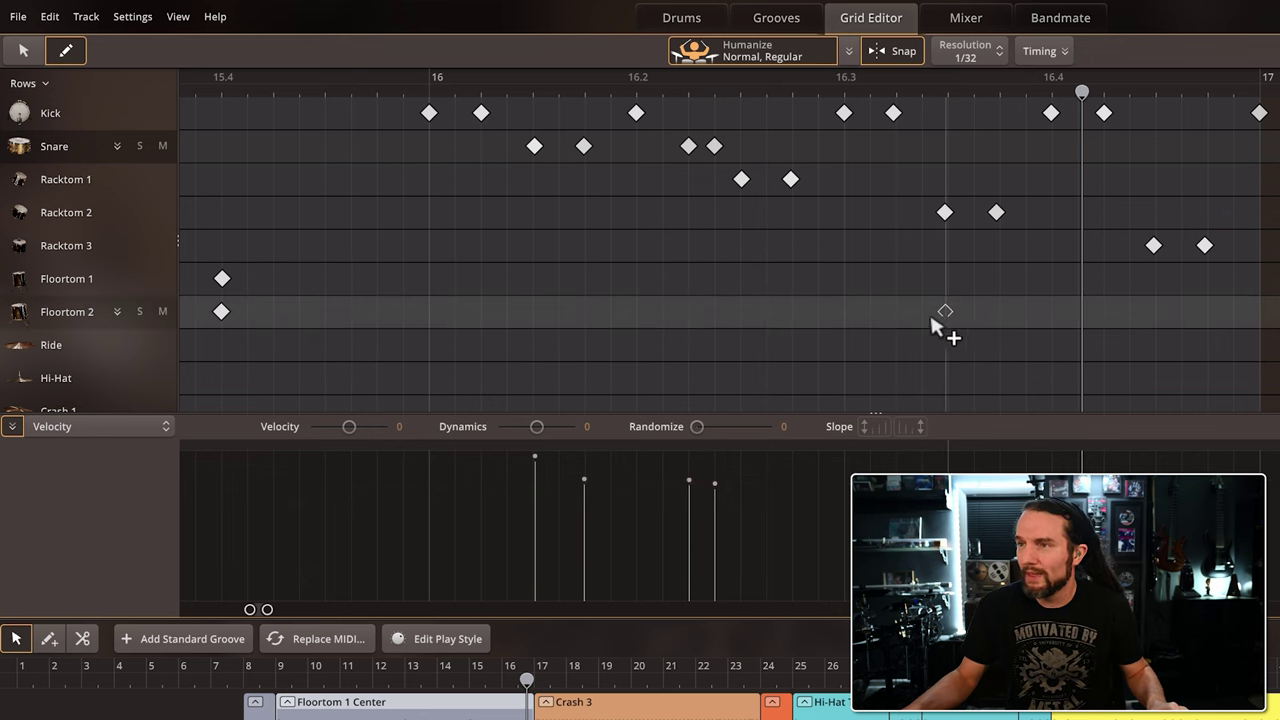
left_click(60, 148)
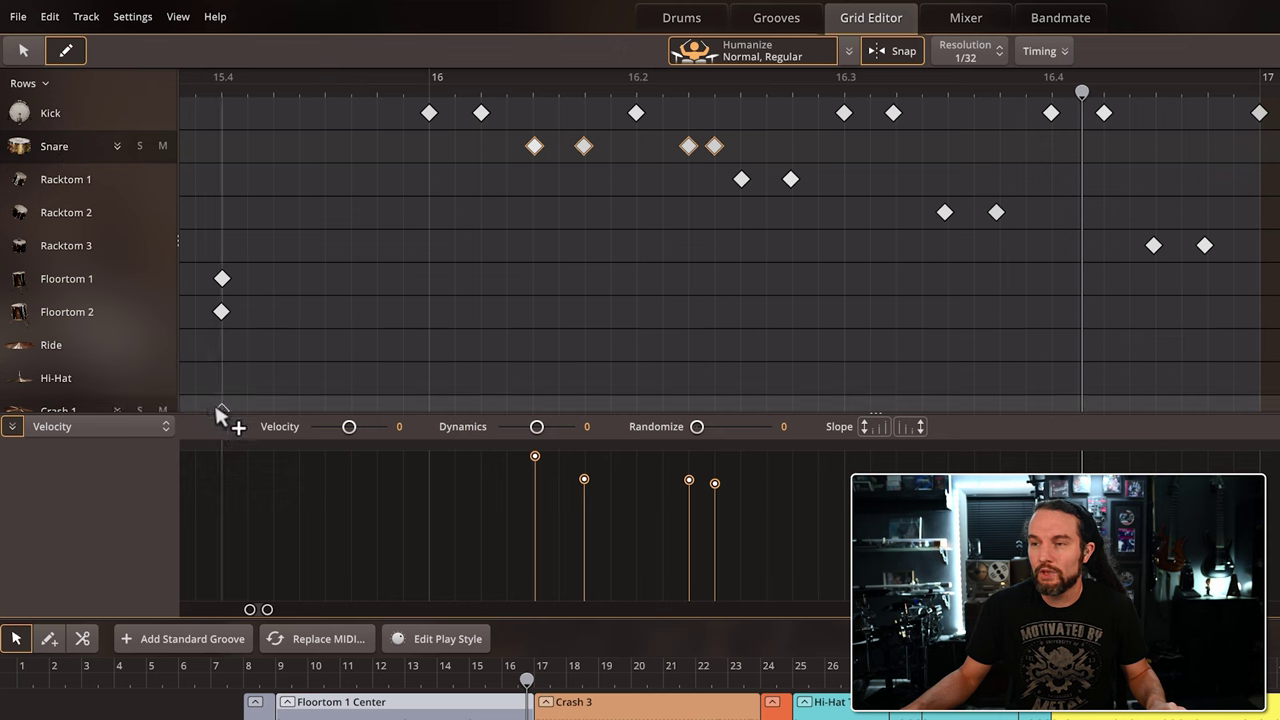
left_click(22, 52)
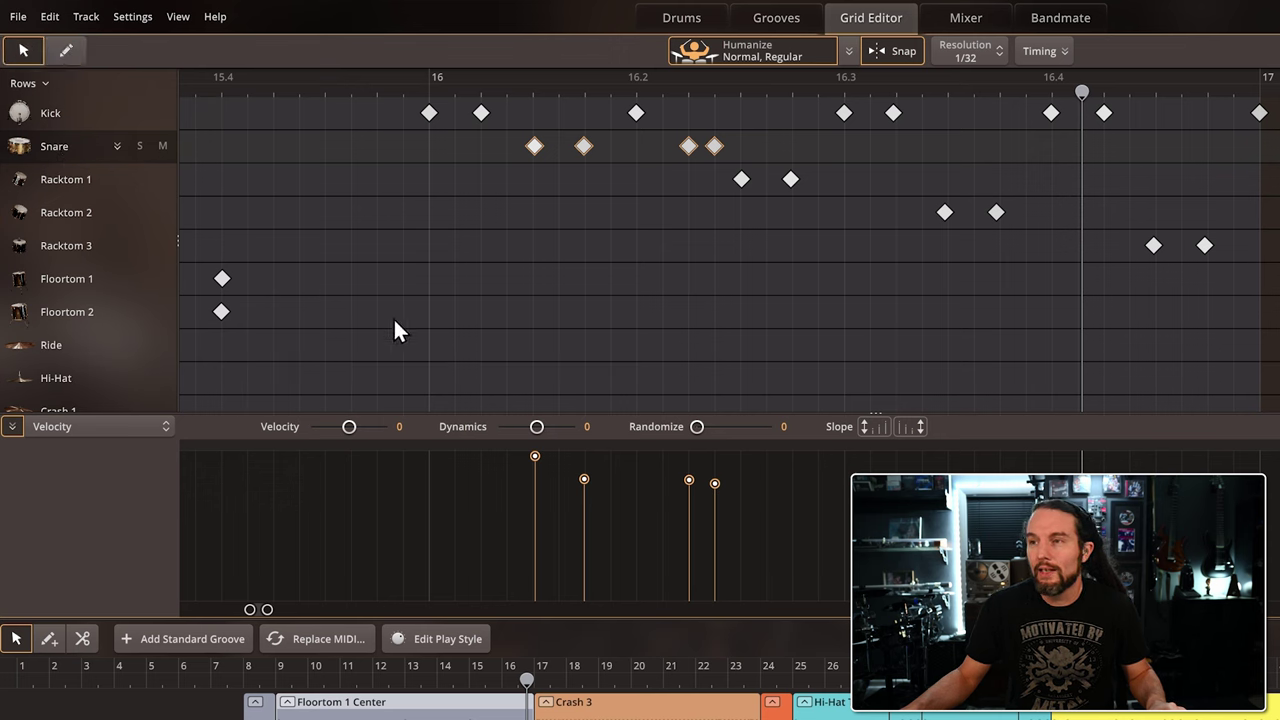
left_click(737, 512)
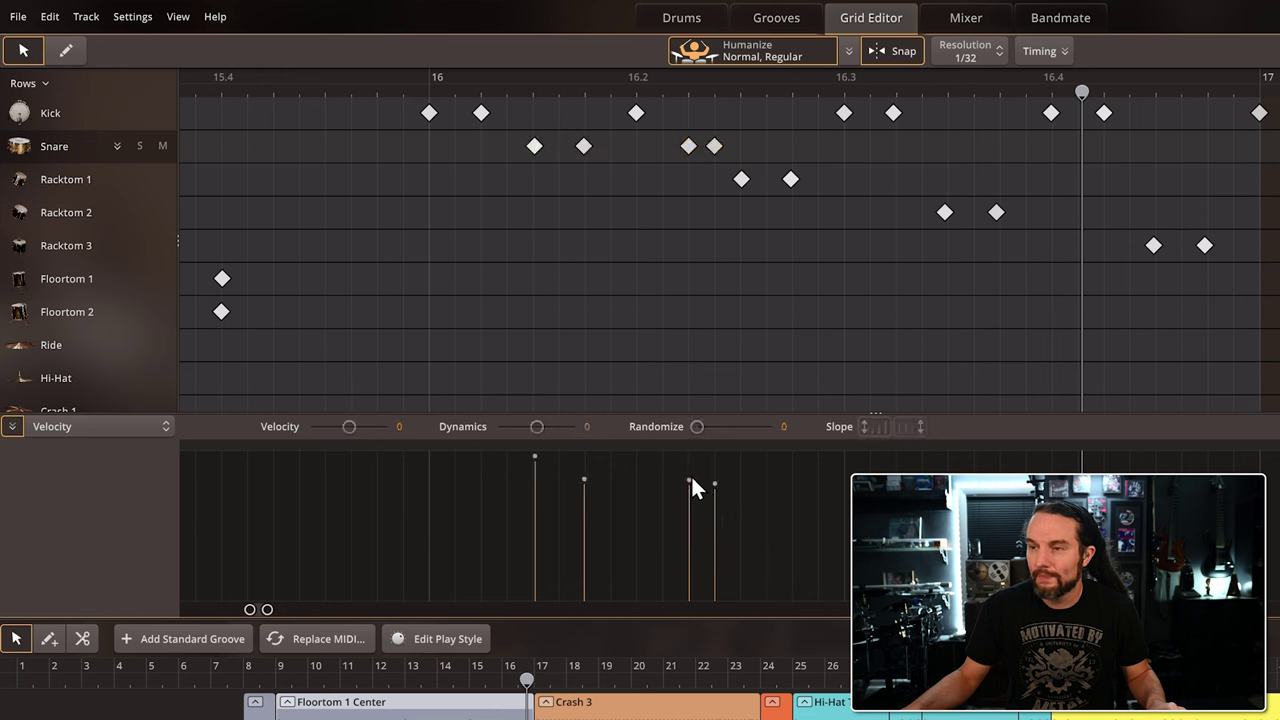
Lower the two 32nd-note snare velocities, the first to 81 and the second to 96
left_click(689, 478)
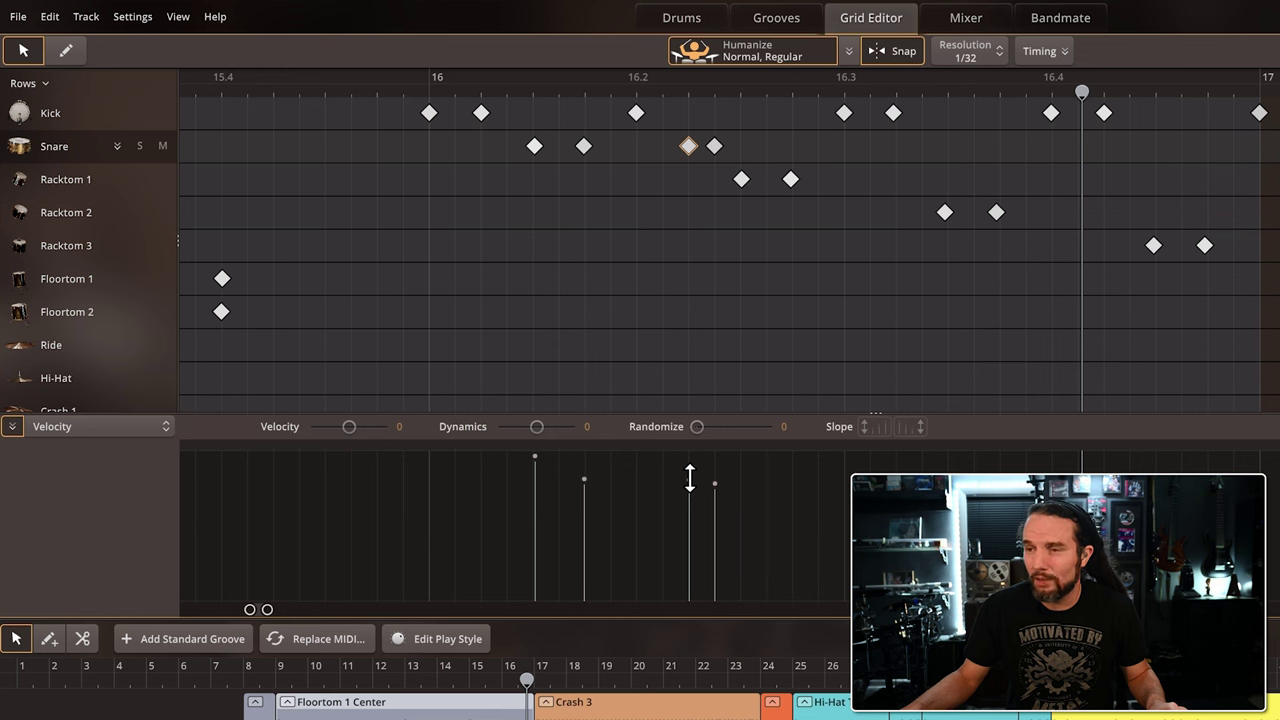
left_click_drag(689, 478, 688, 507)
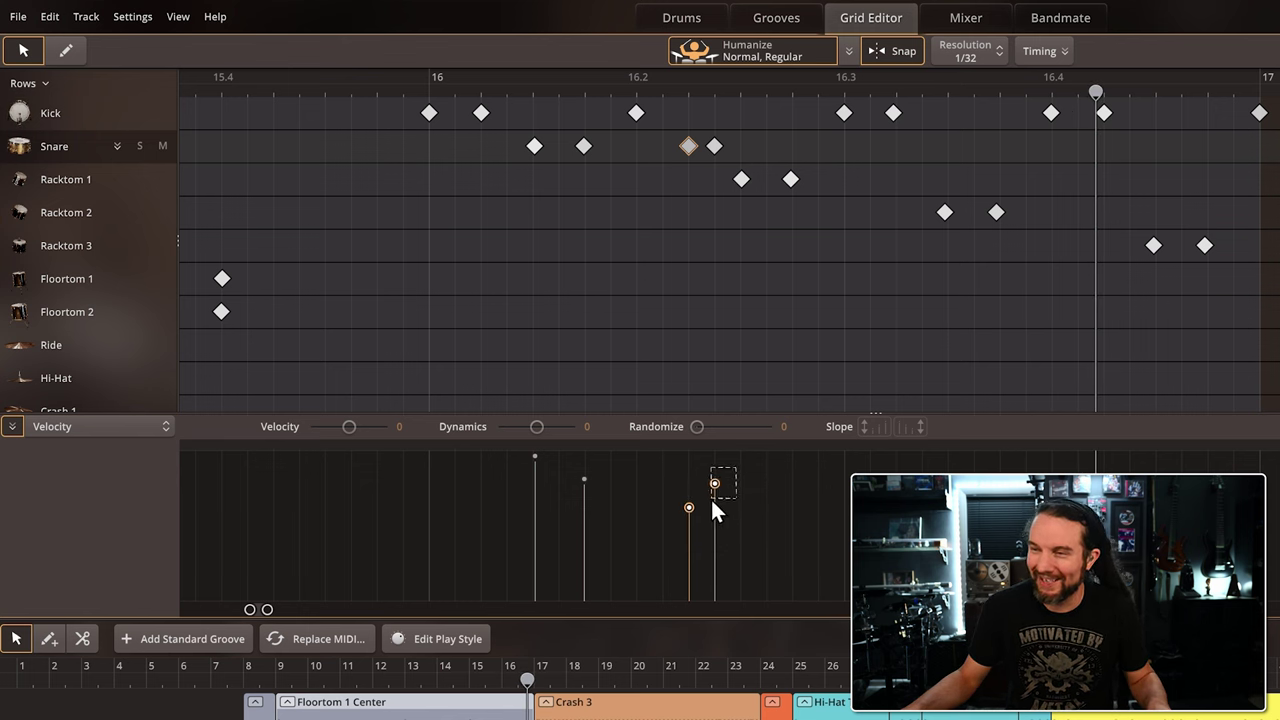
left_click_drag(714, 484, 688, 502)
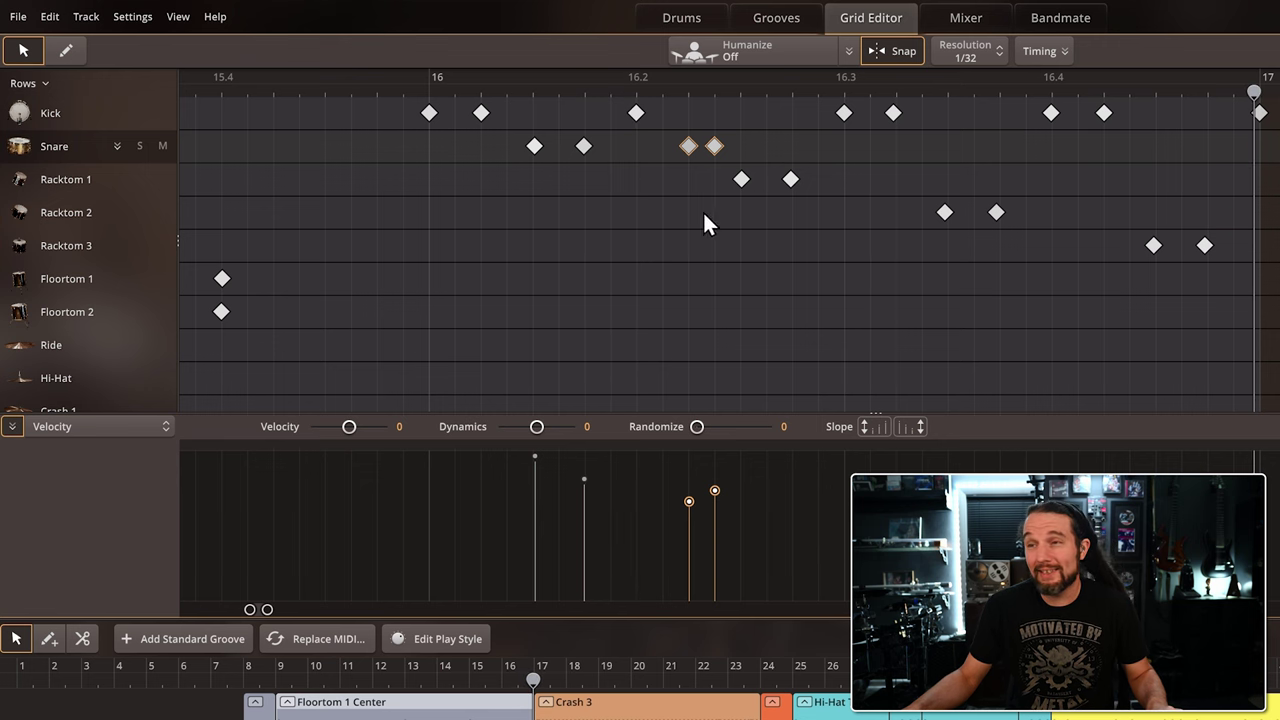
scroll(688, 181, "up", 4)
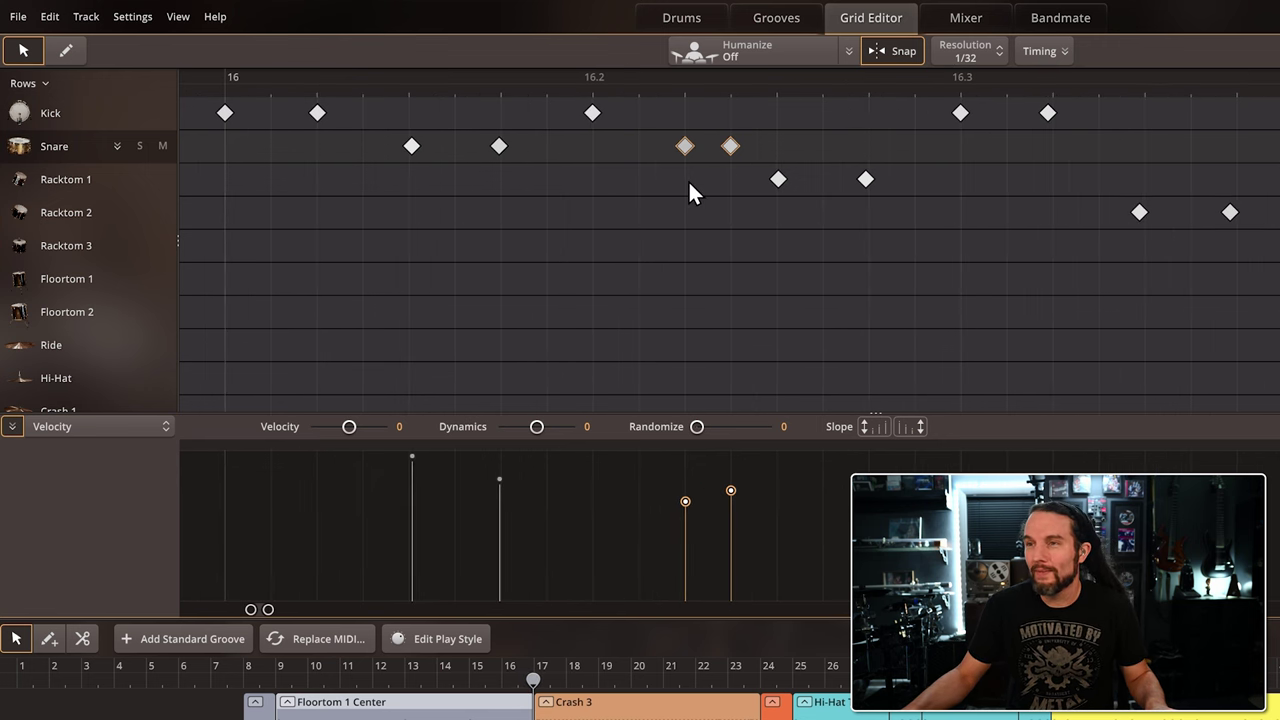
Select the two 32nd-note snares and set Timing Randomize to 21
left_click(695, 150)
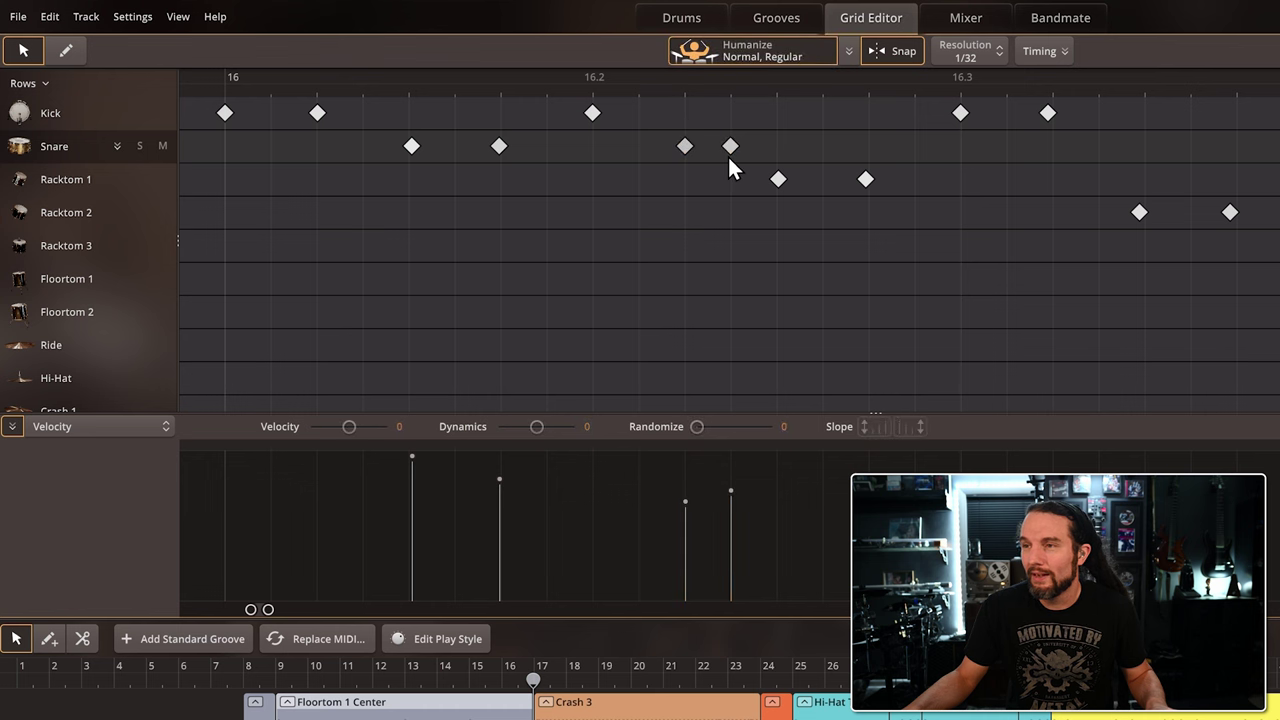
left_click_drag(644, 125, 745, 160)
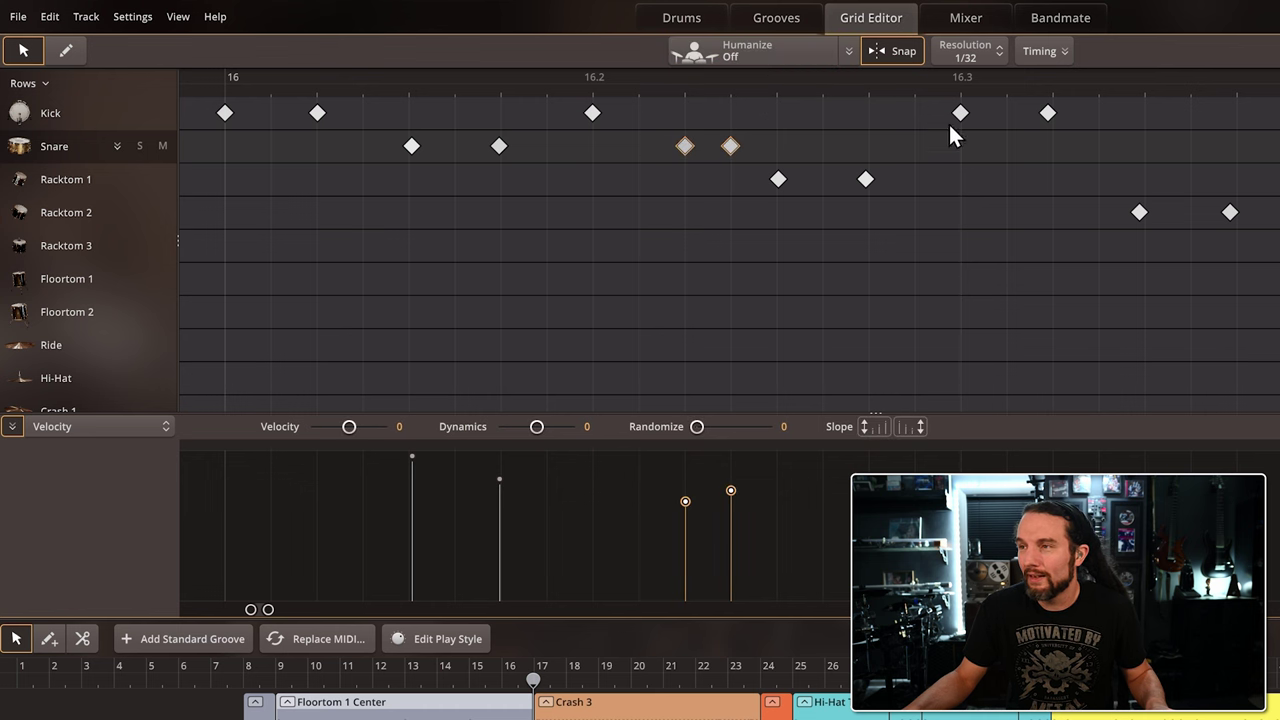
left_click(1062, 55)
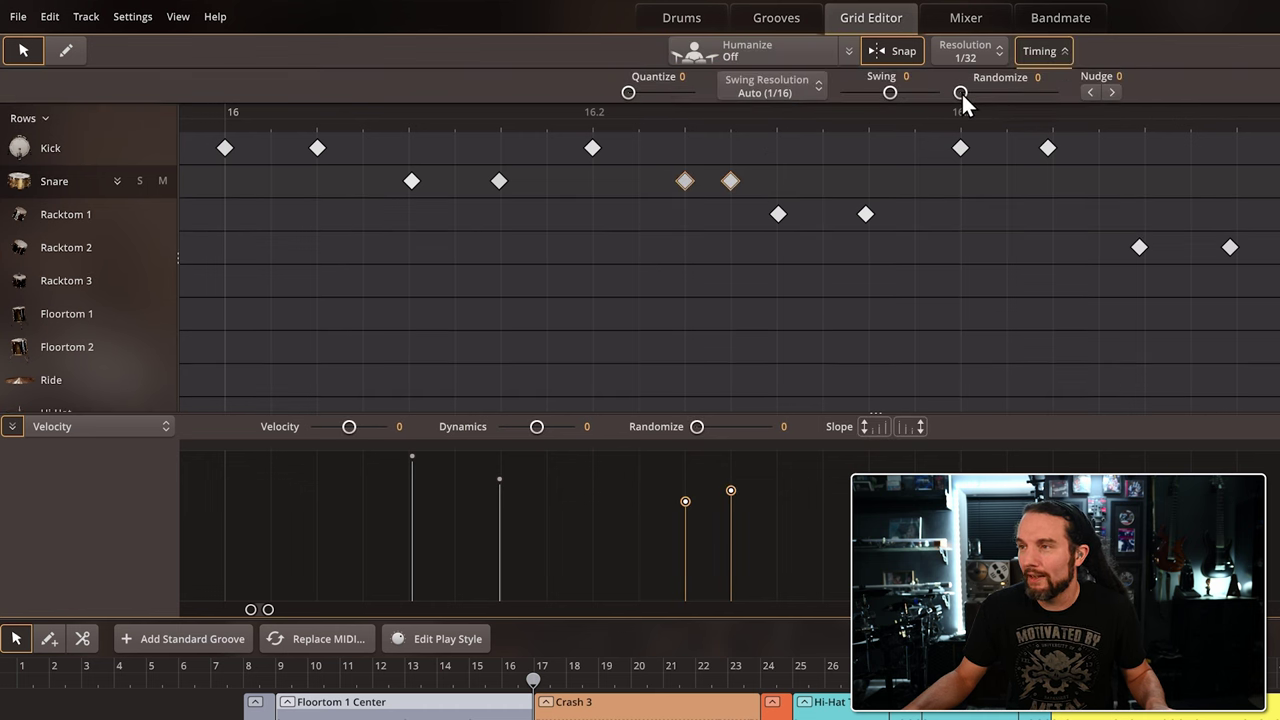
left_click_drag(961, 92, 982, 92)
Play back the fill to hear the randomized snare timing
key("space")
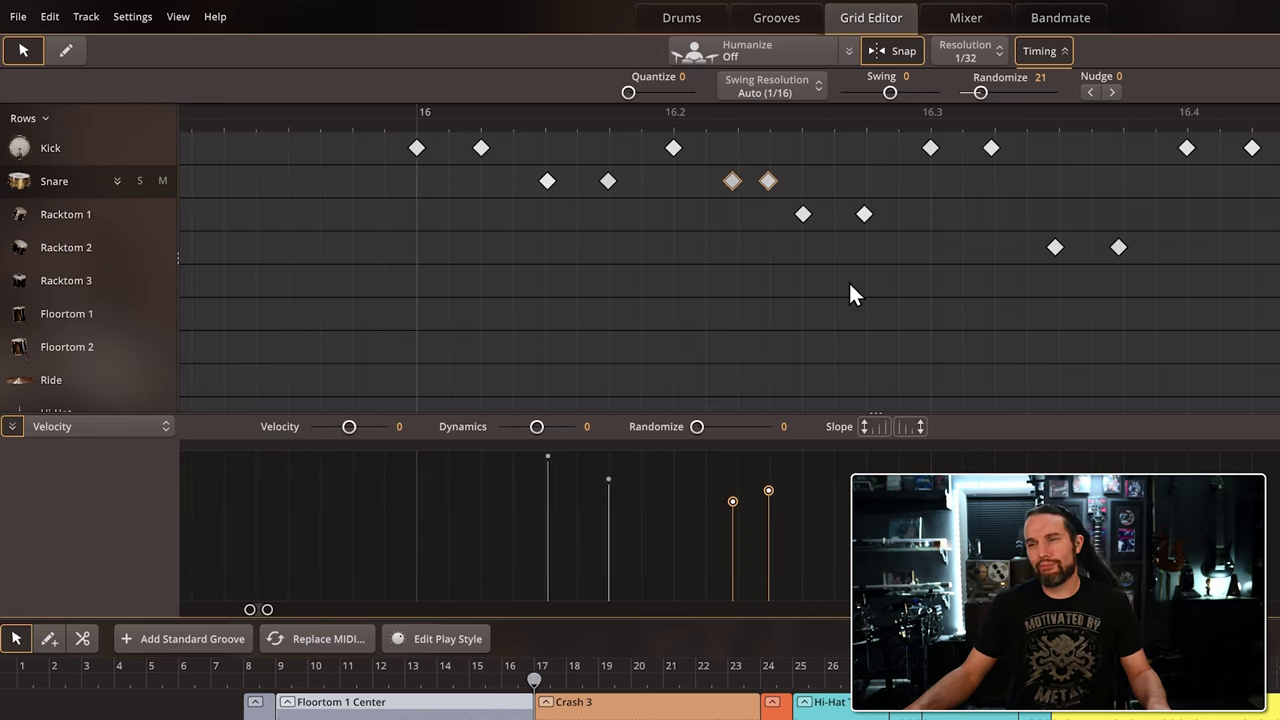
scroll(736, 256, "down", 2)
scroll(713, 285, "down", 3)
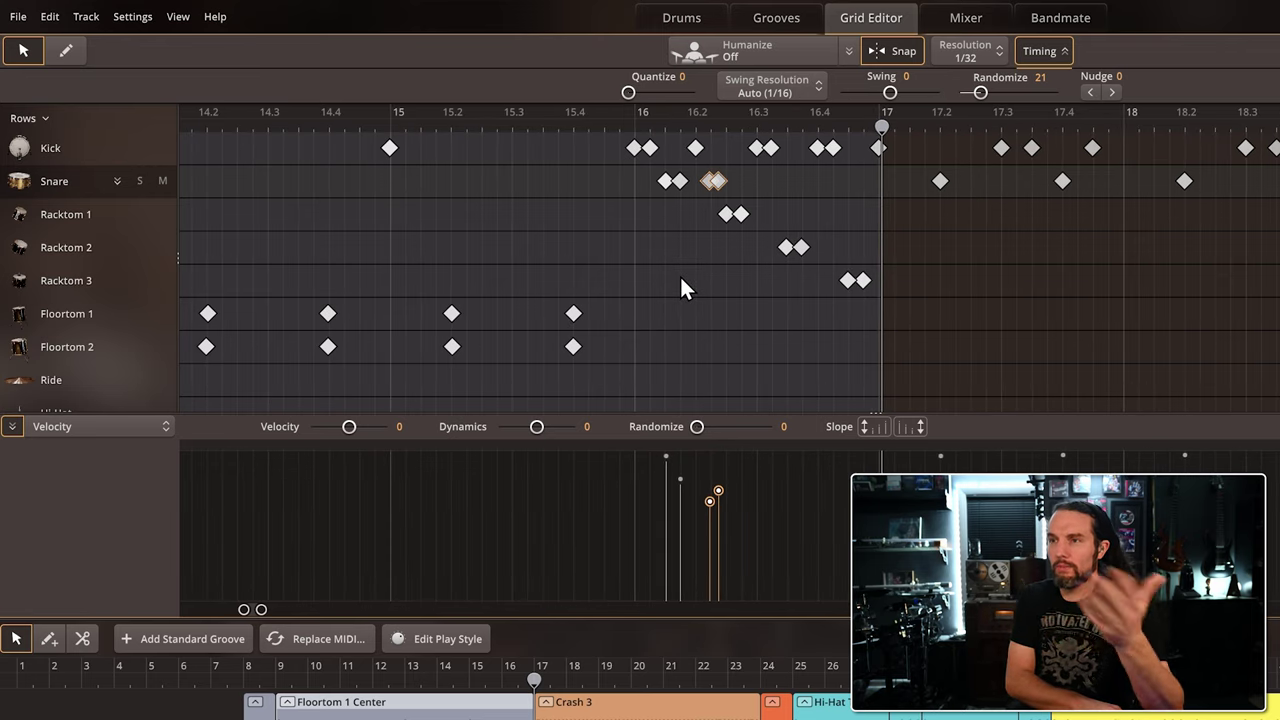
key("space")
key("space")
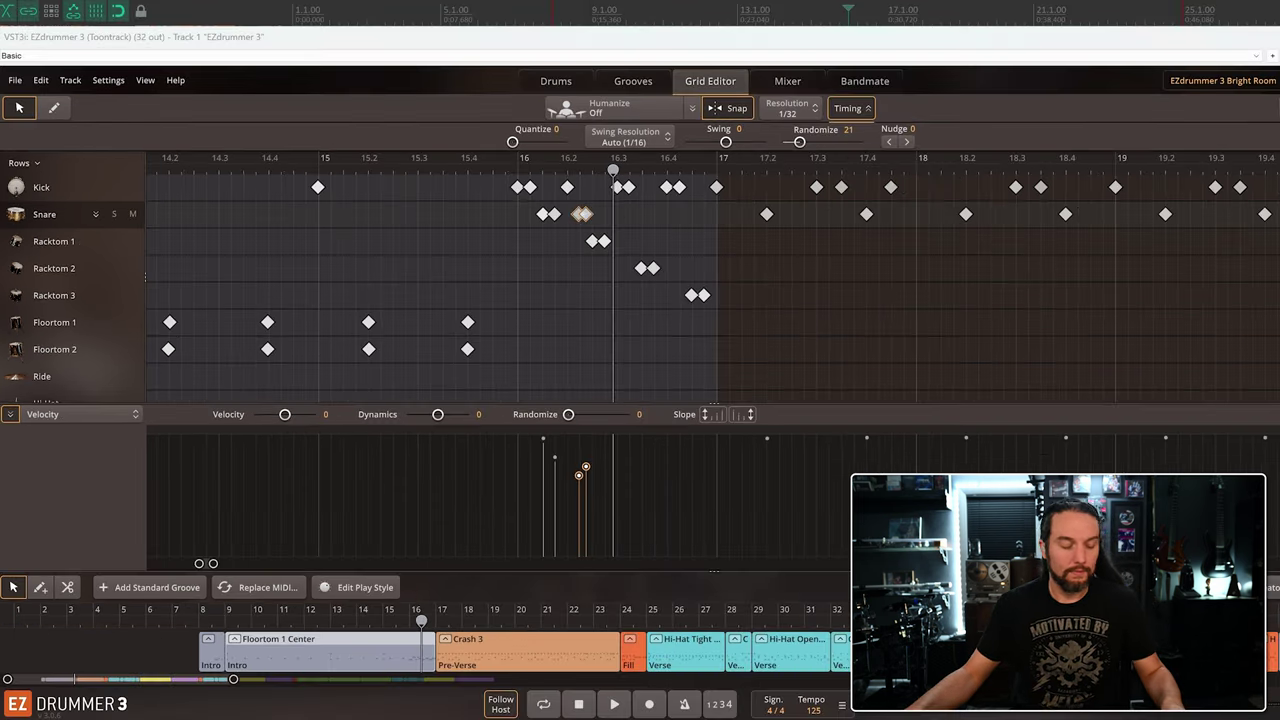
key("space")
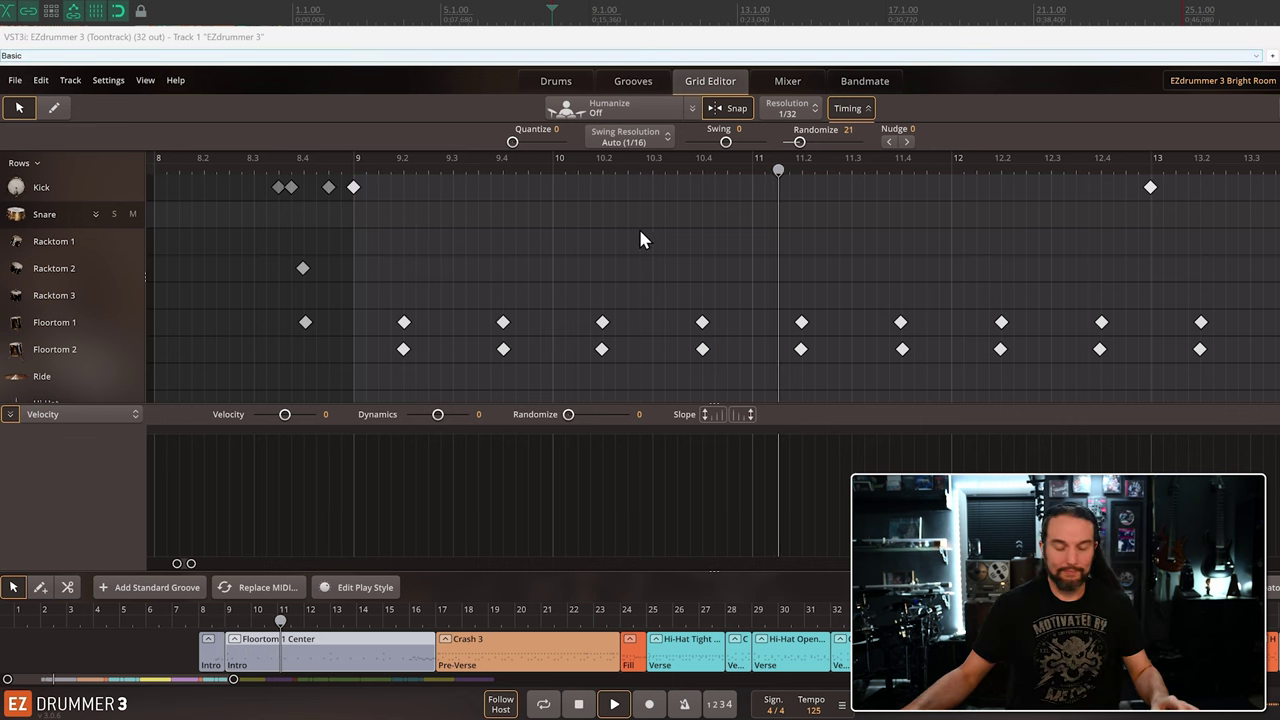
scroll(785, 295, "down", 5)
scroll(770, 293, "right", 5)
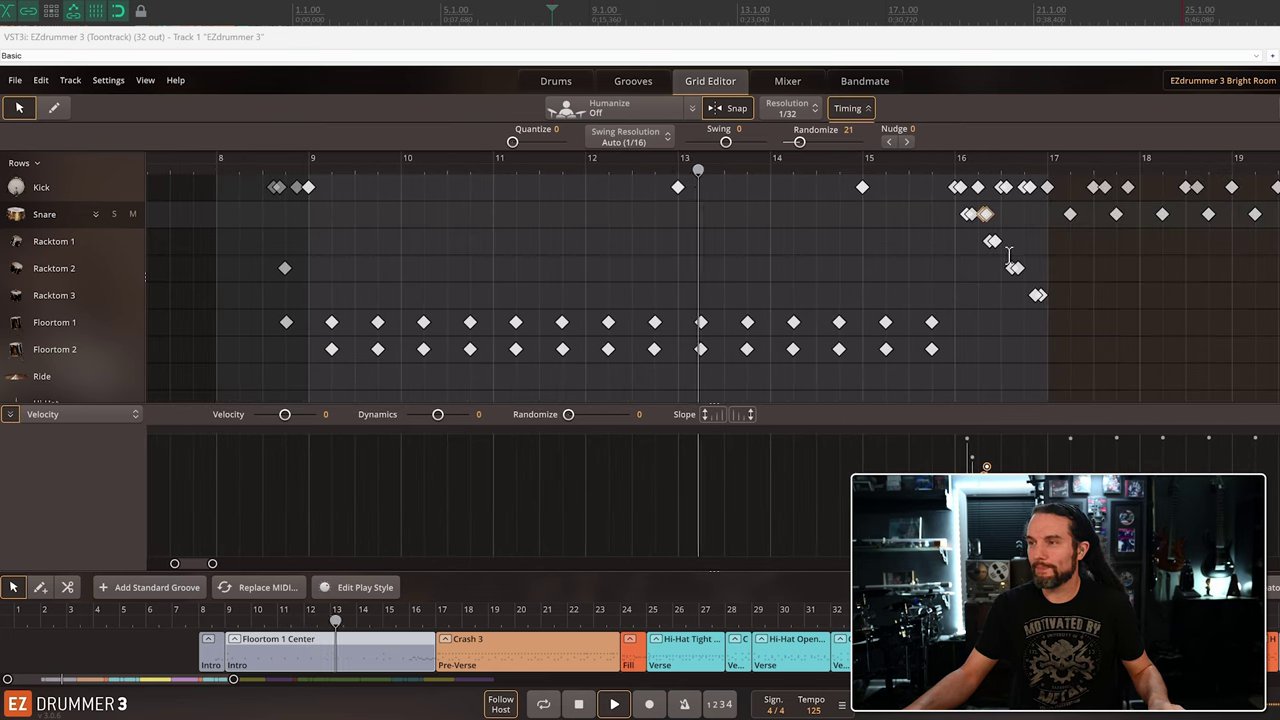
scroll(955, 285, "up", 5)
scroll(955, 292, "up", 2)
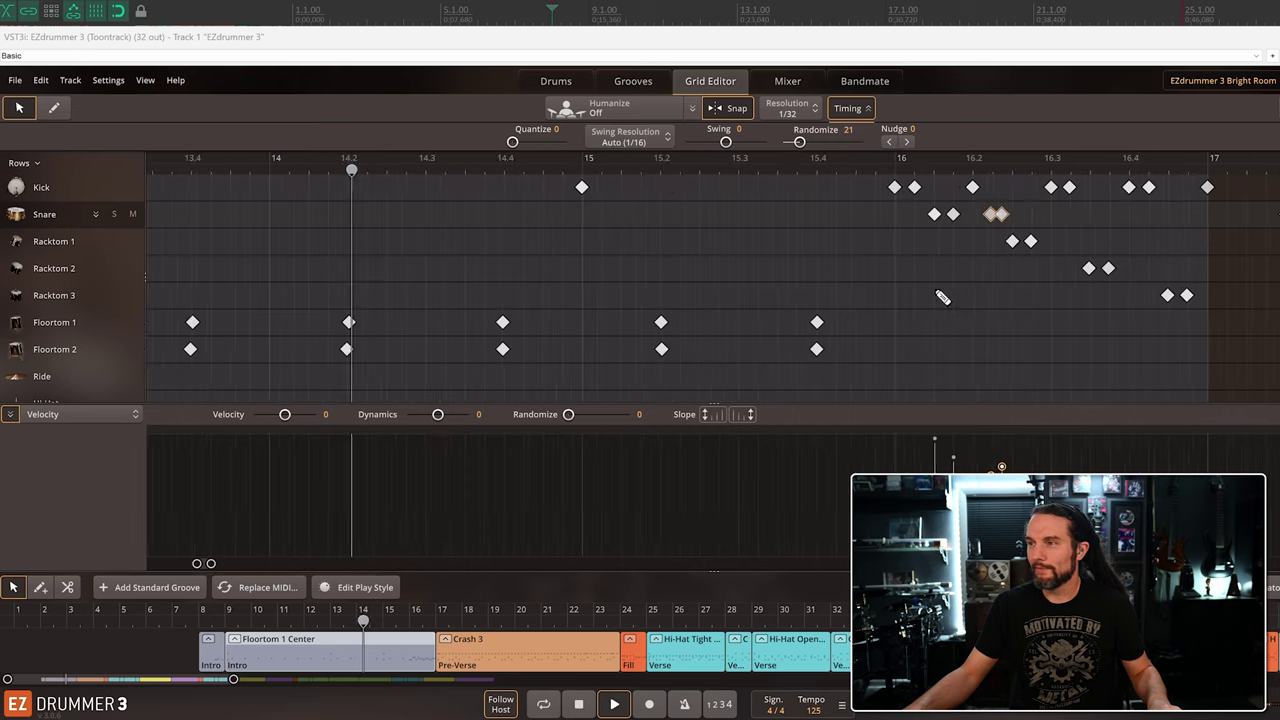